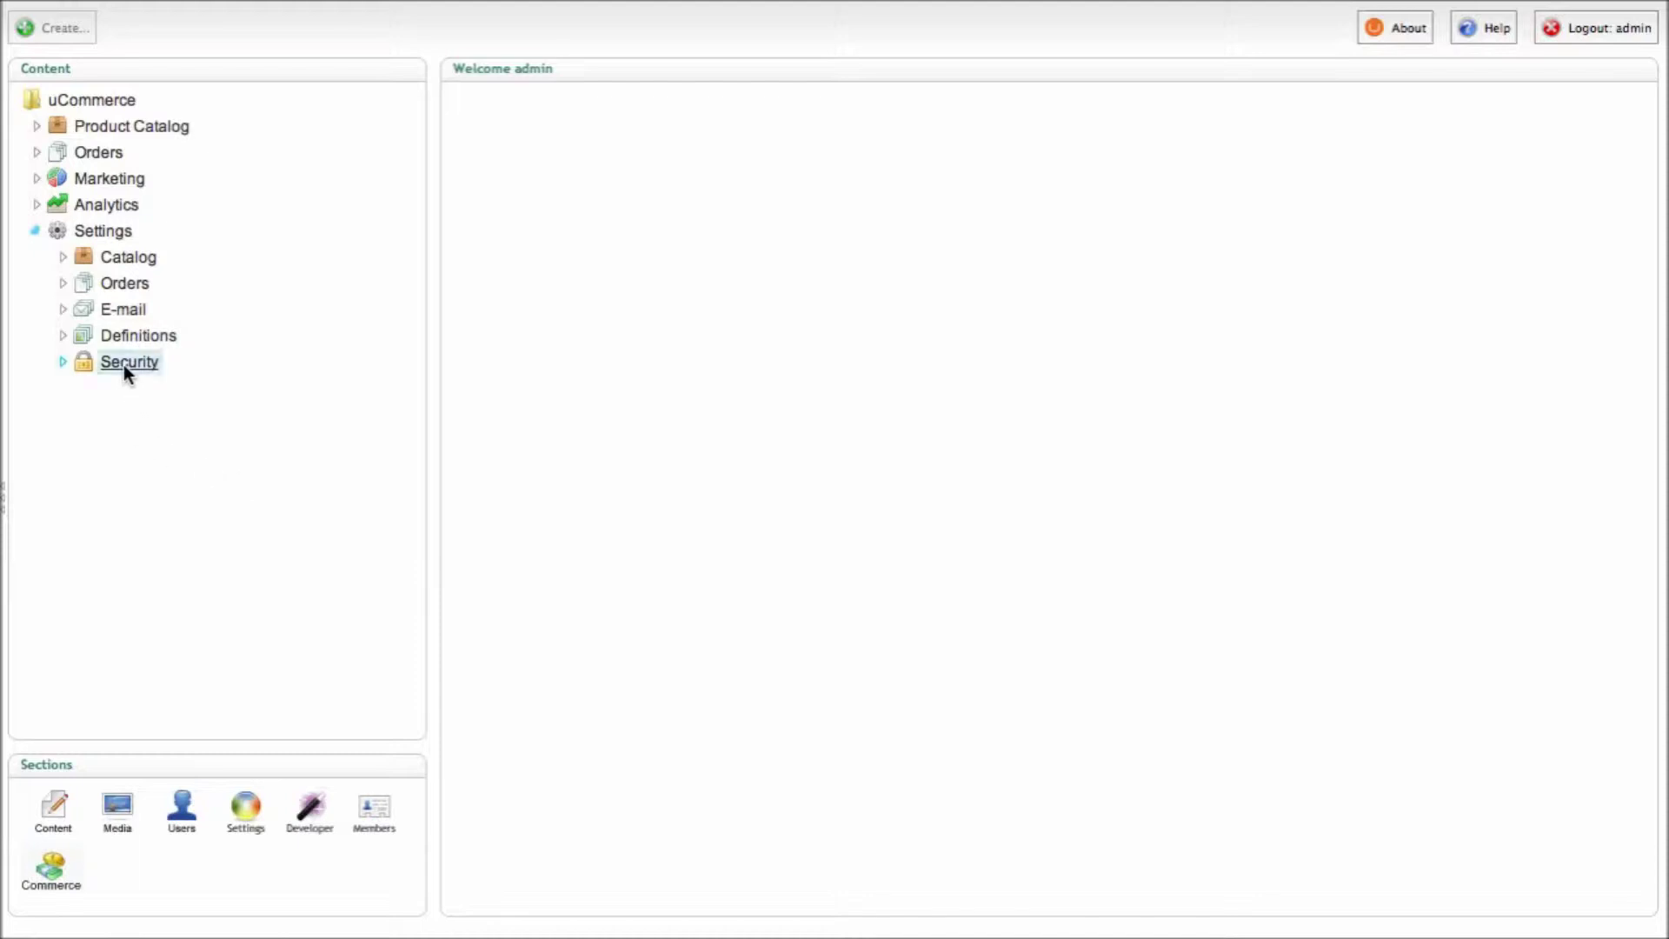
# Step: Open the admin user's roles in the Security settings and collapse the permissions of all six stores
pyautogui.click(63, 362)
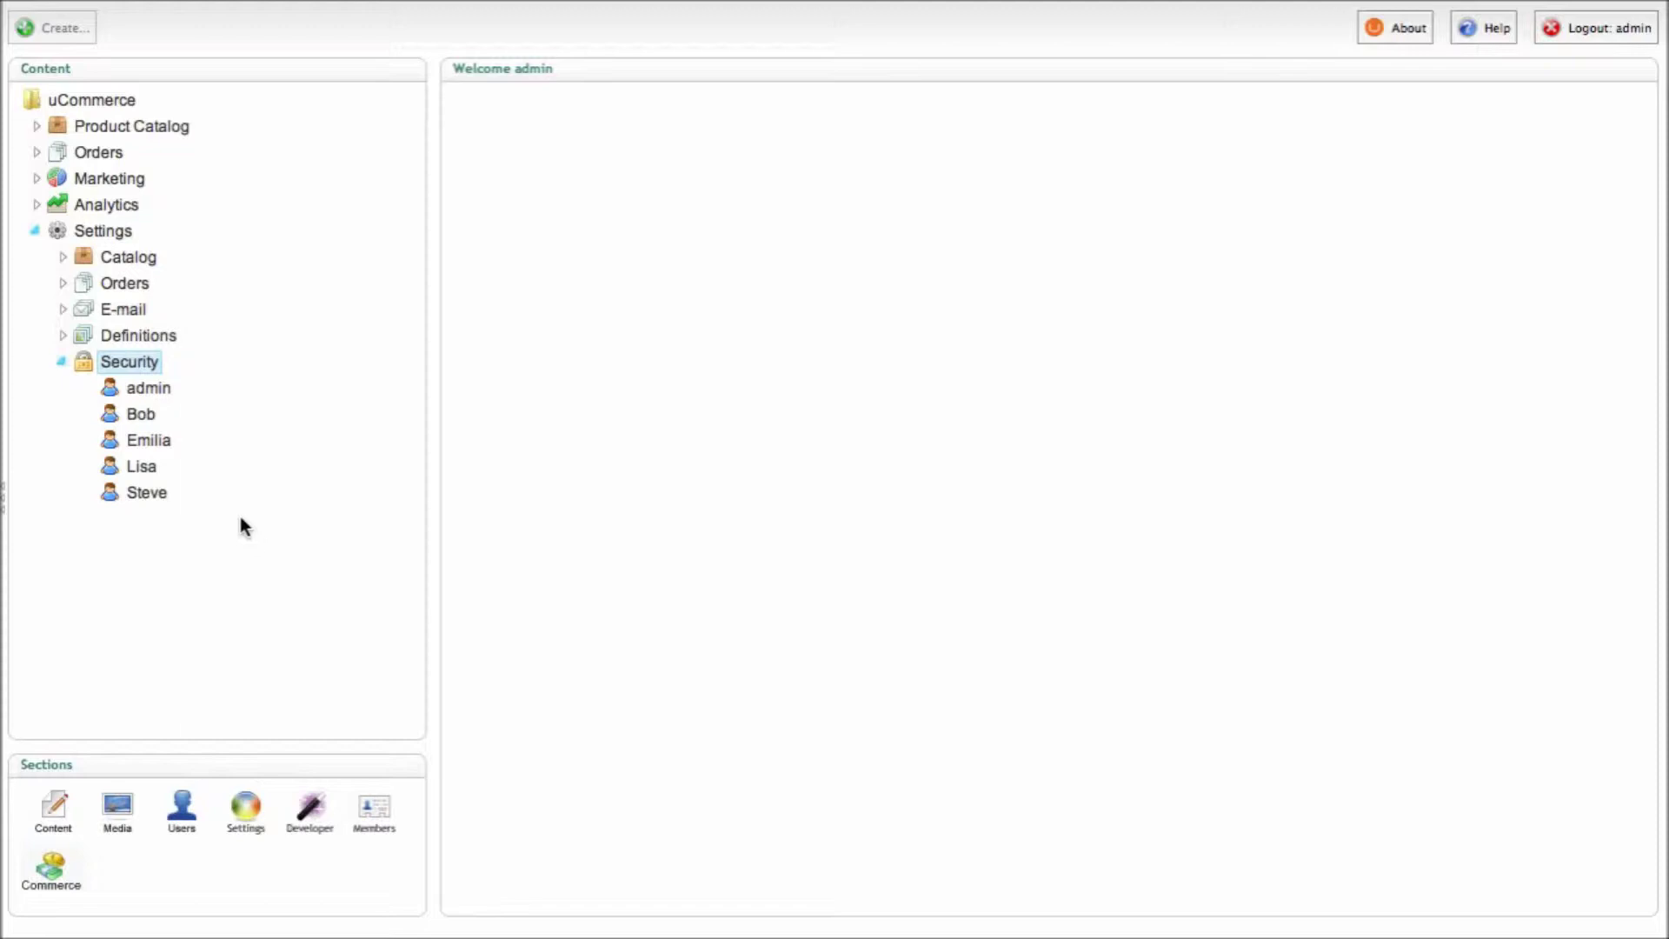
pyautogui.click(143, 388)
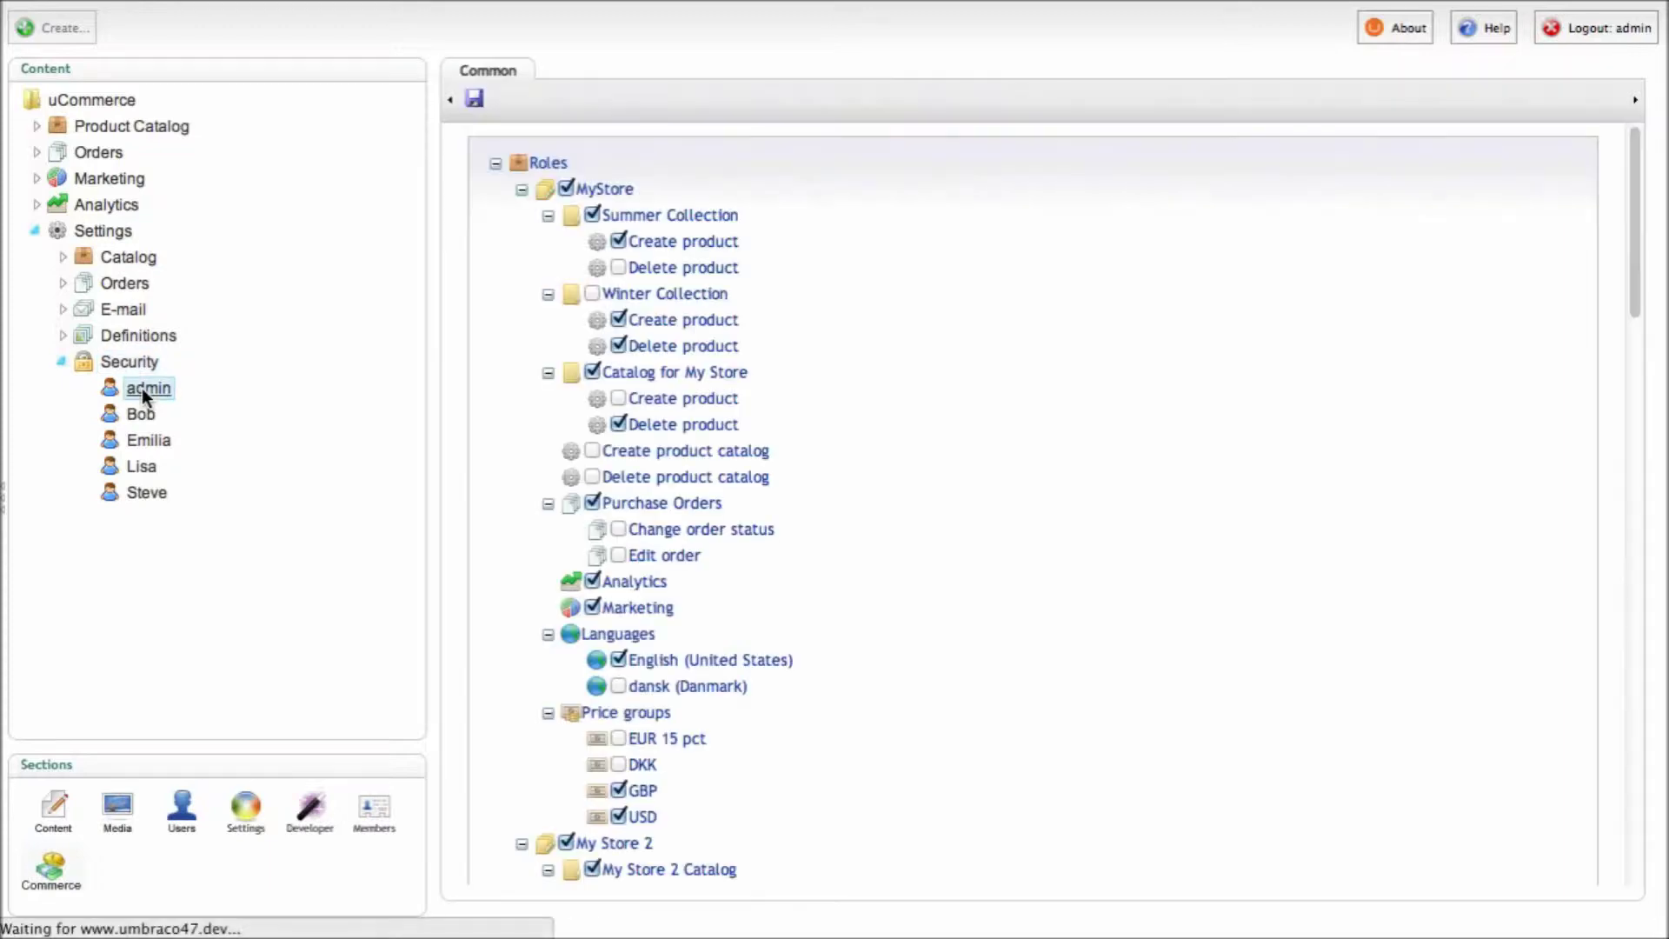
pyautogui.click(521, 189)
pyautogui.click(521, 216)
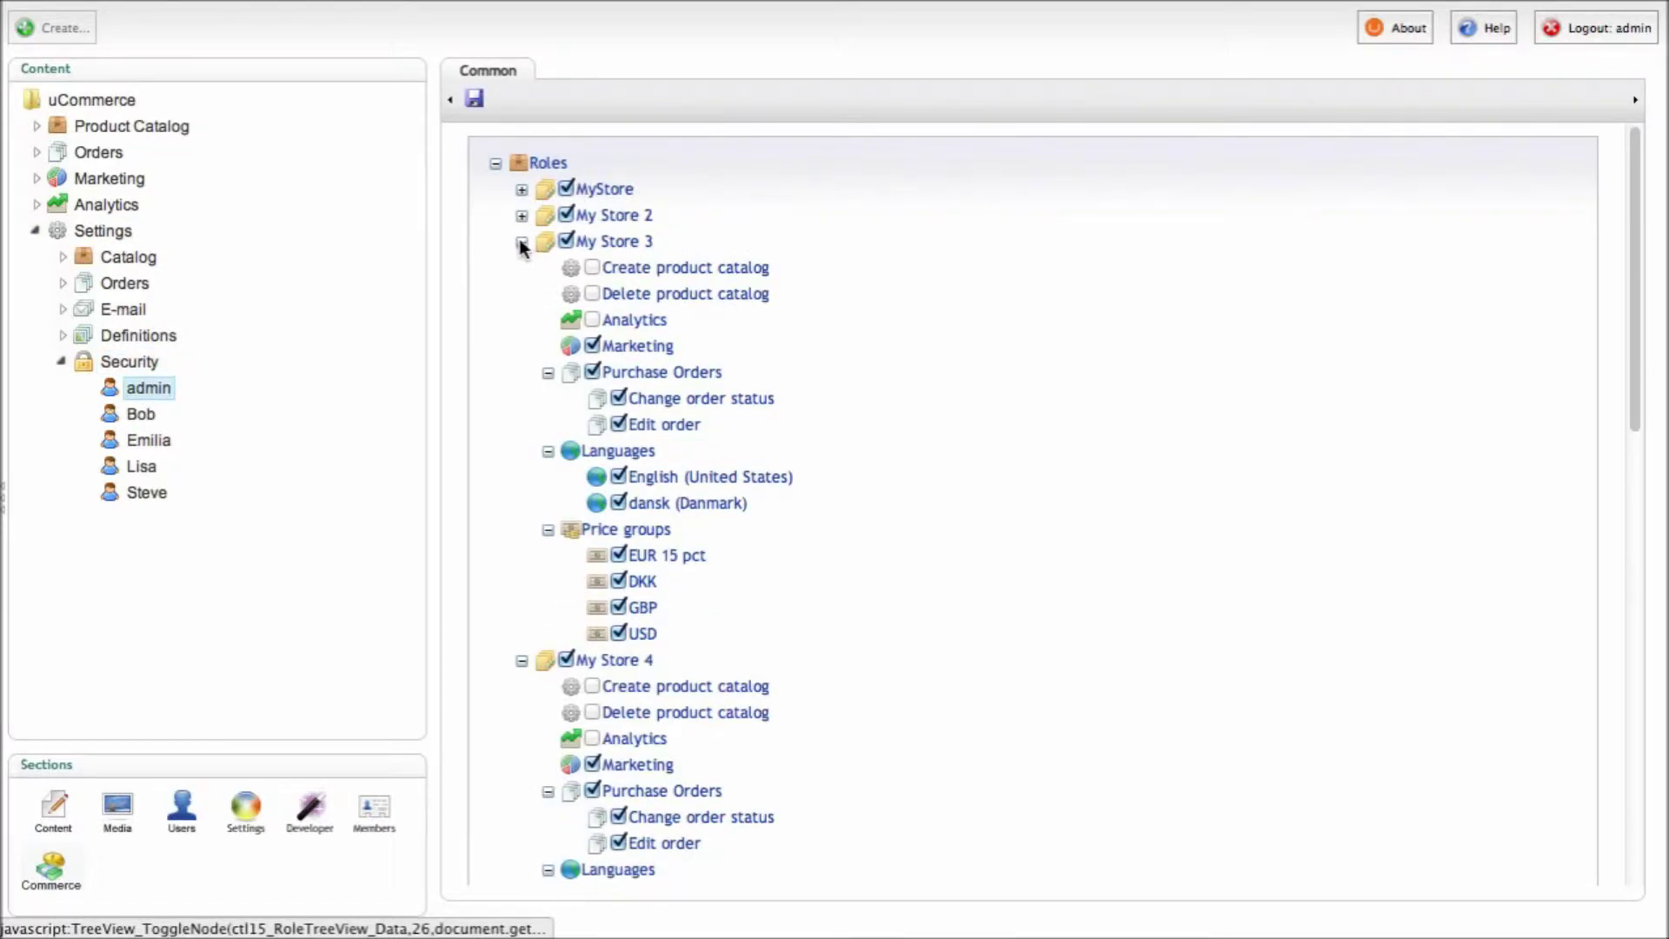
pyautogui.click(521, 242)
pyautogui.click(522, 269)
pyautogui.click(522, 295)
pyautogui.click(521, 322)
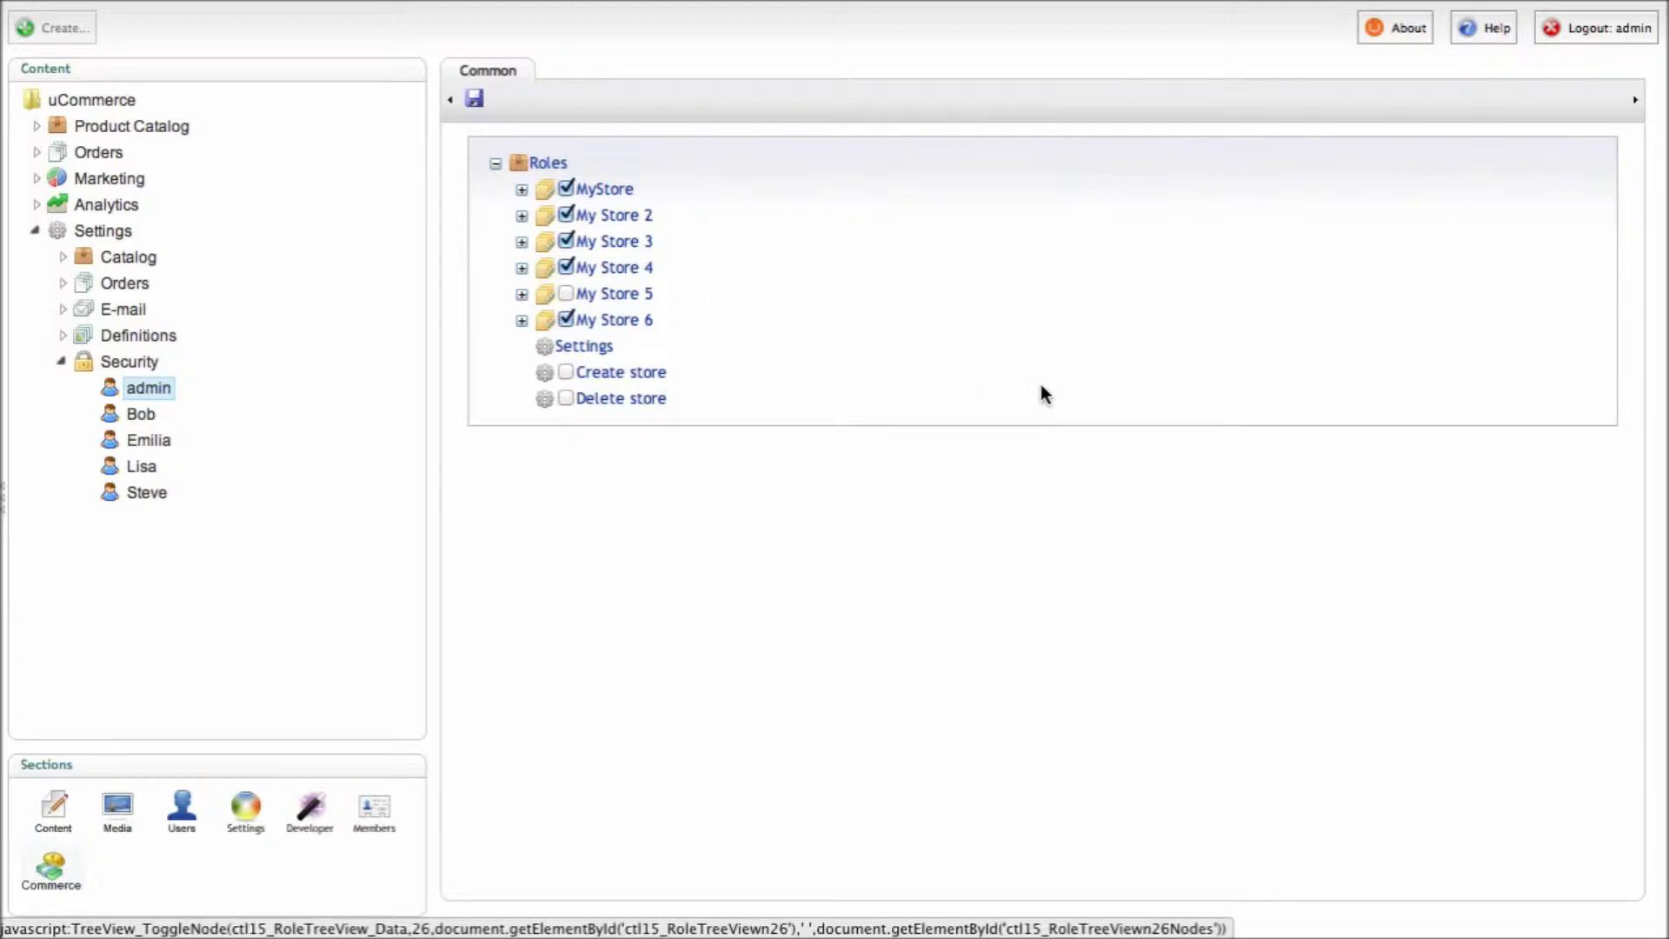
# Step: Expand the Product Catalog, grant the admin user access to My Store 5, and save the user
pyautogui.click(35, 126)
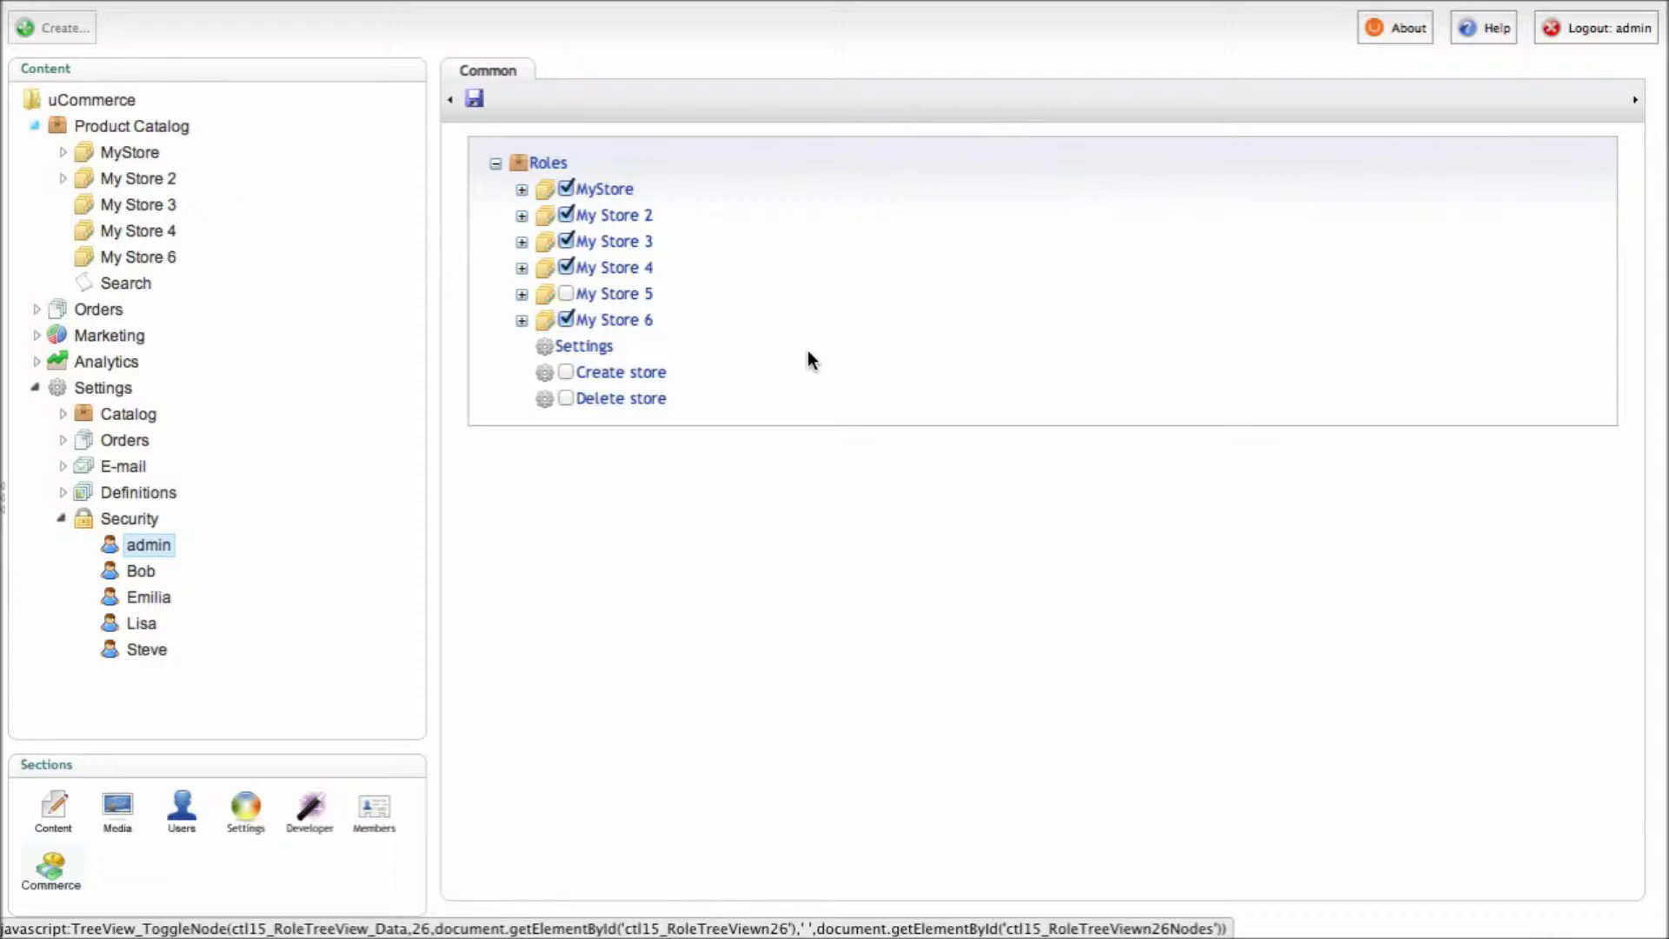
pyautogui.click(566, 293)
pyautogui.click(474, 98)
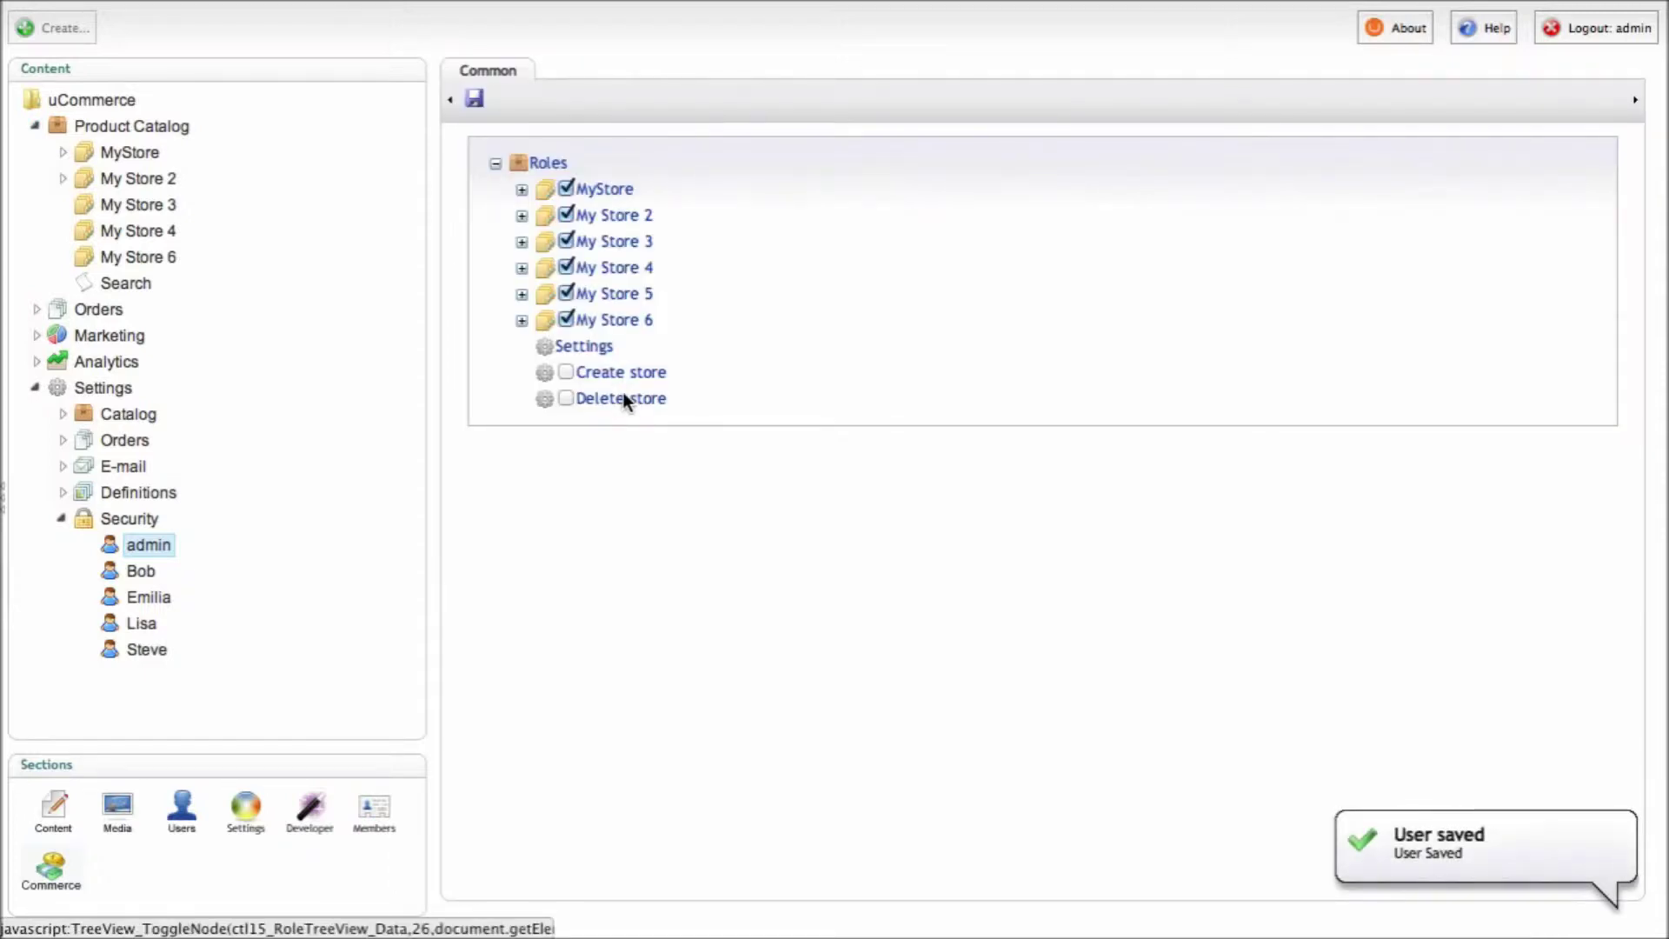
# Step: Reload the Product Catalog's nodes and open My Store 5
pyautogui.rightClick(118, 128)
pyautogui.click(153, 162)
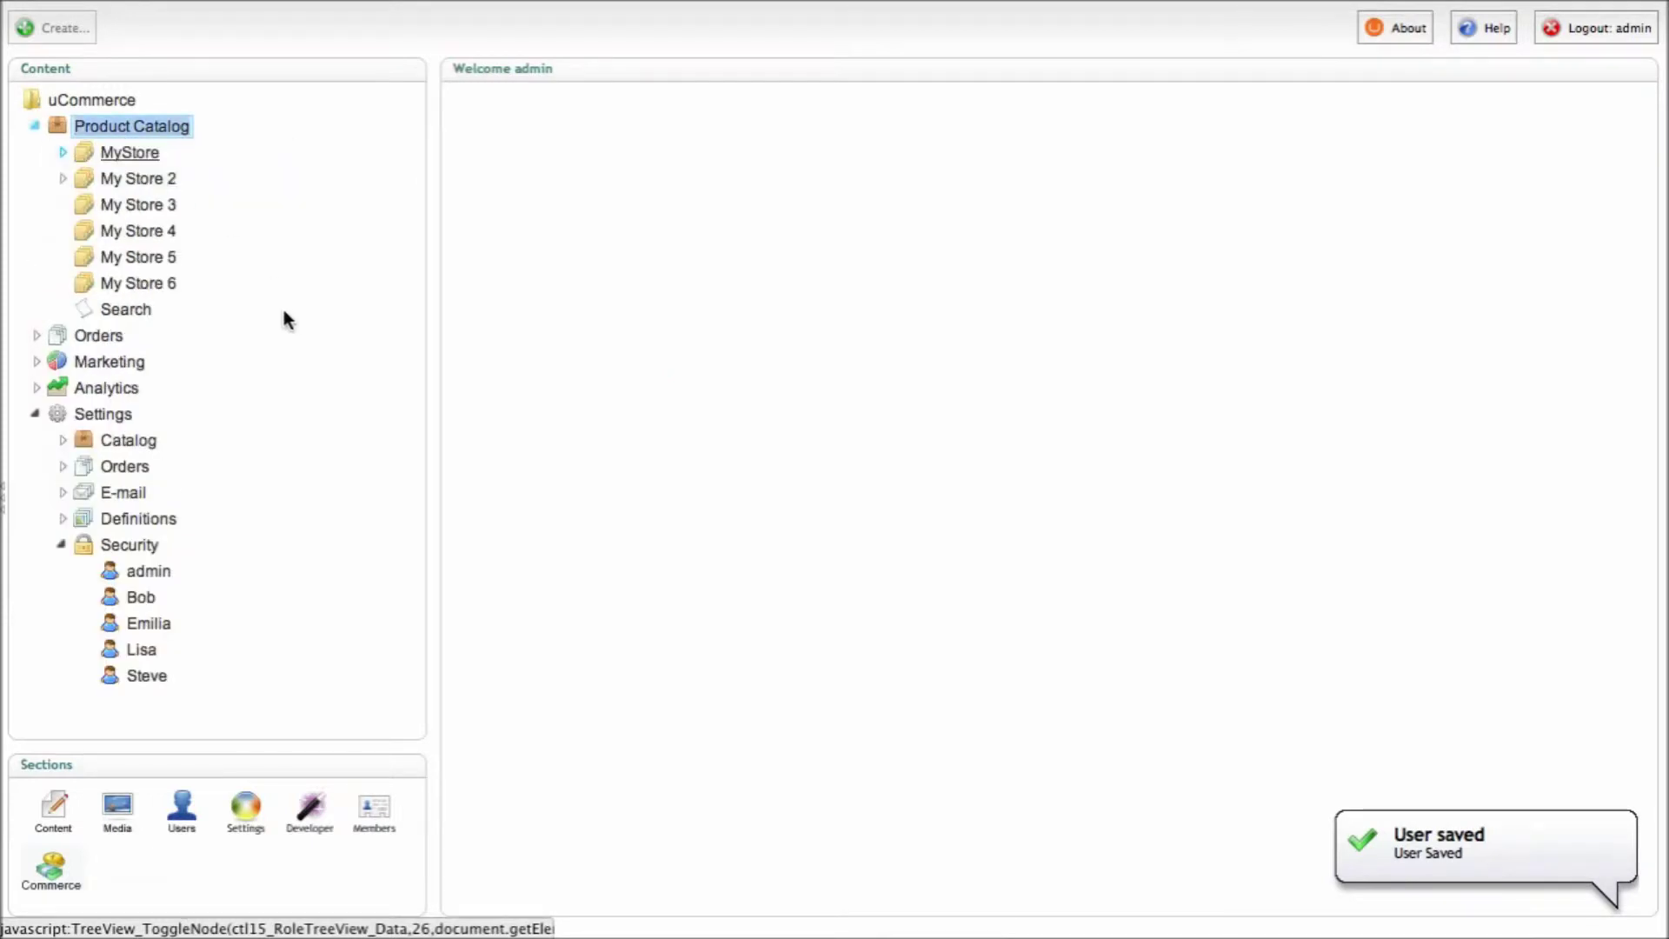
pyautogui.click(133, 258)
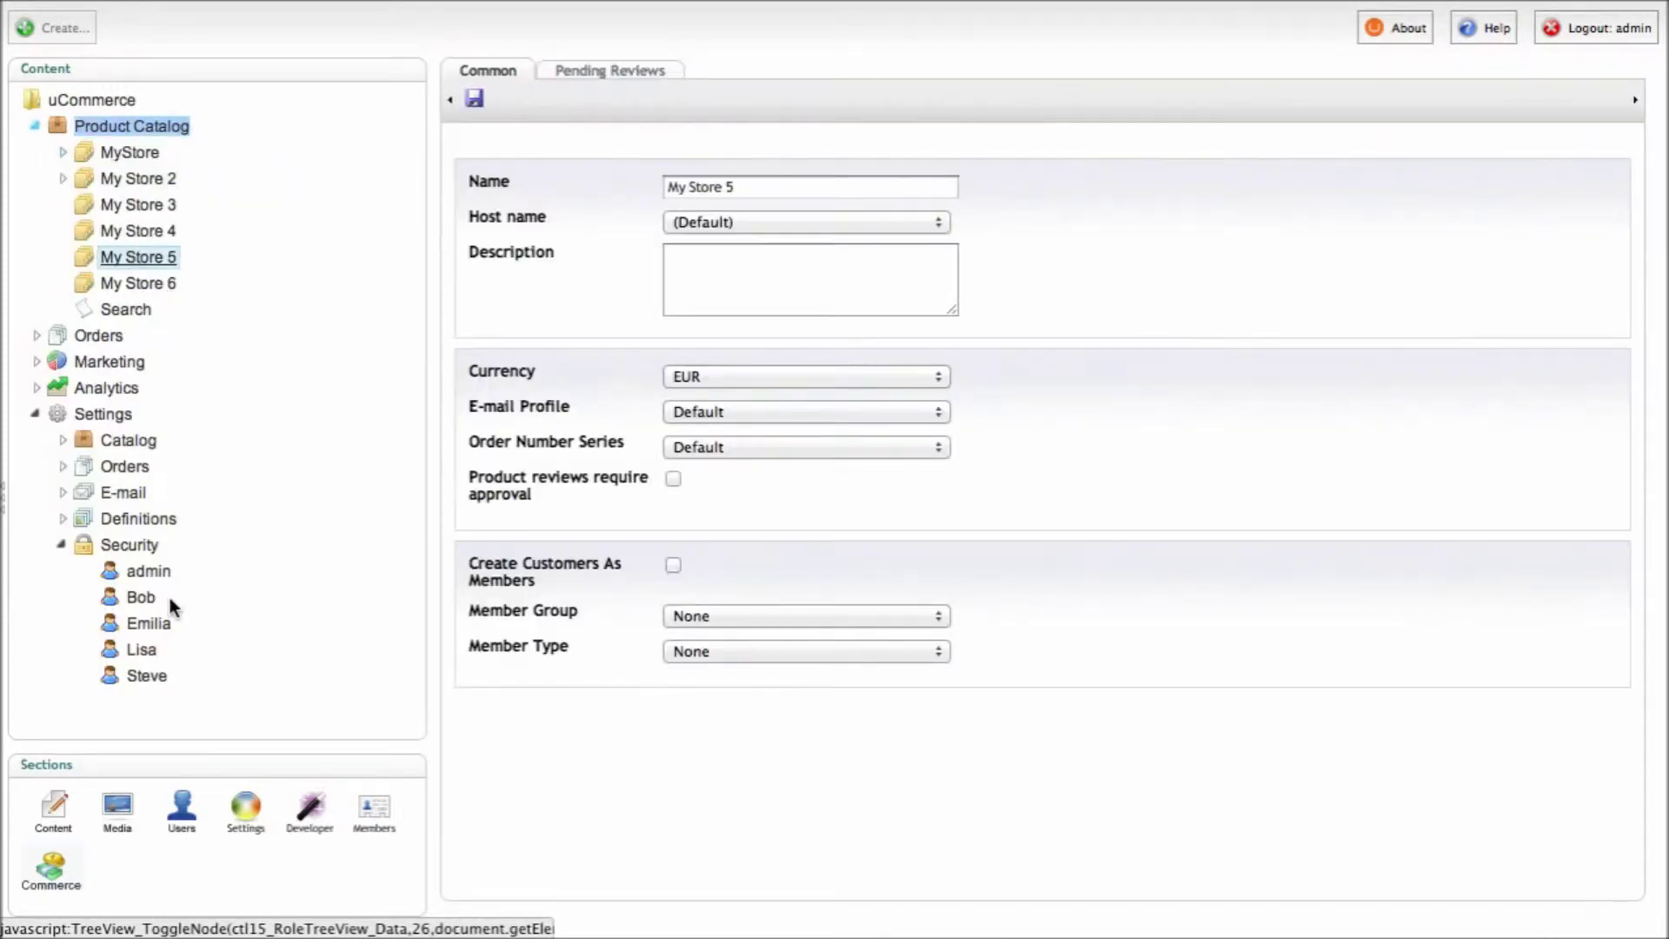
# Step: Revoke the admin user's access to My Store 5 in the collapsed role list and save the user
pyautogui.click(151, 572)
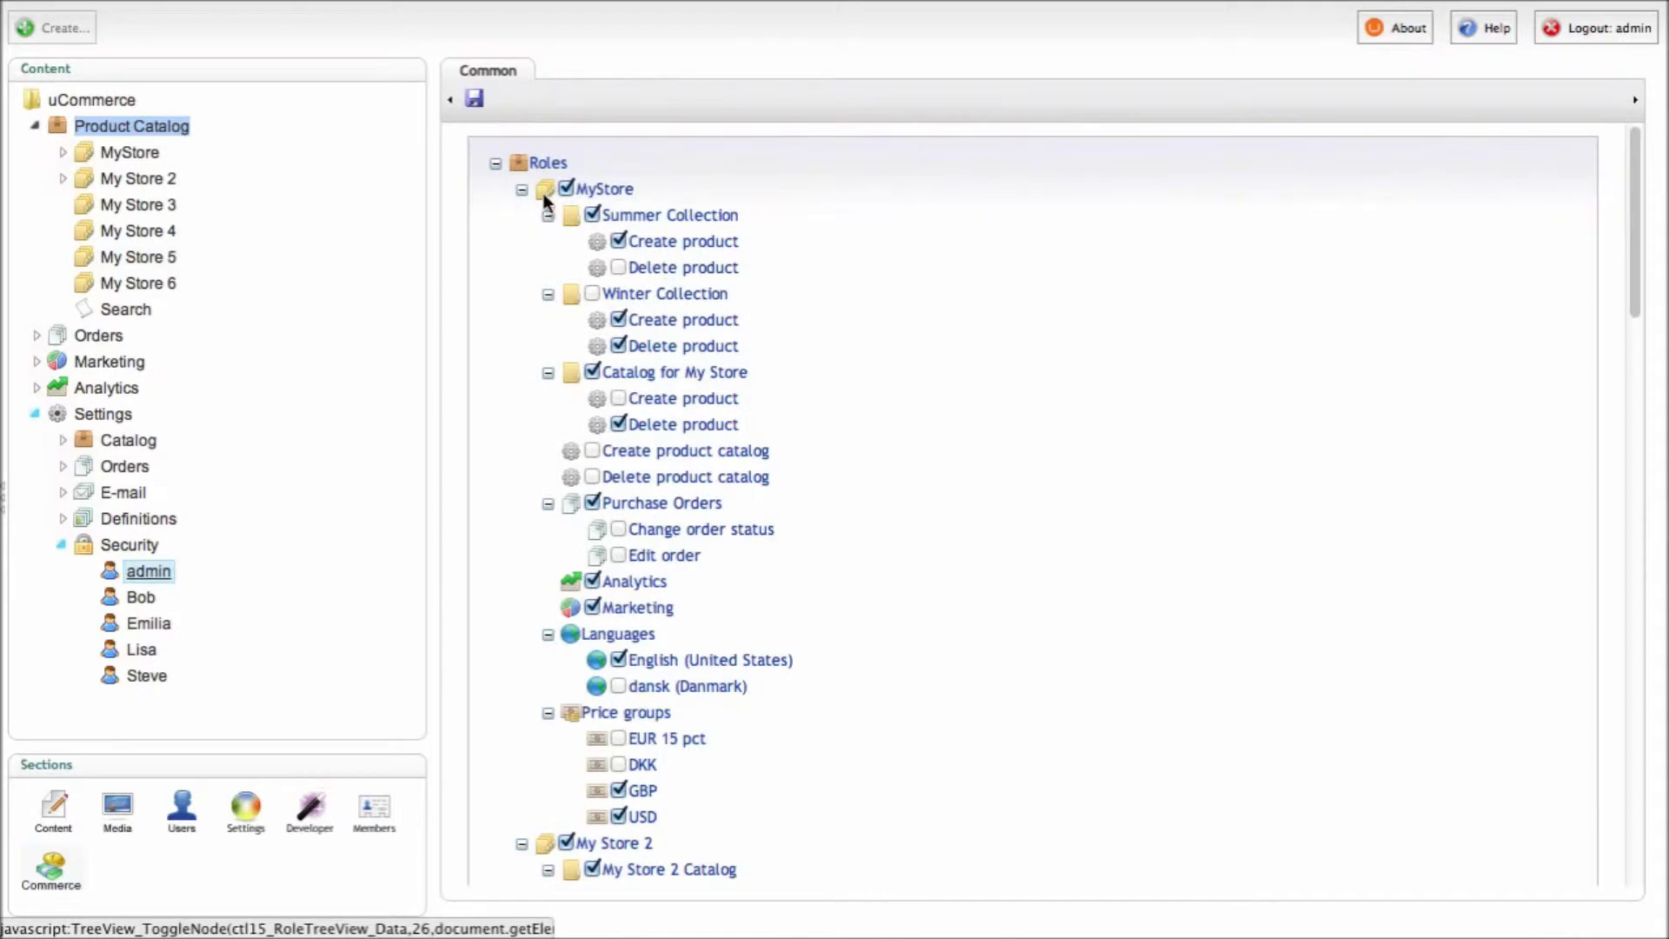
pyautogui.click(521, 189)
pyautogui.click(522, 216)
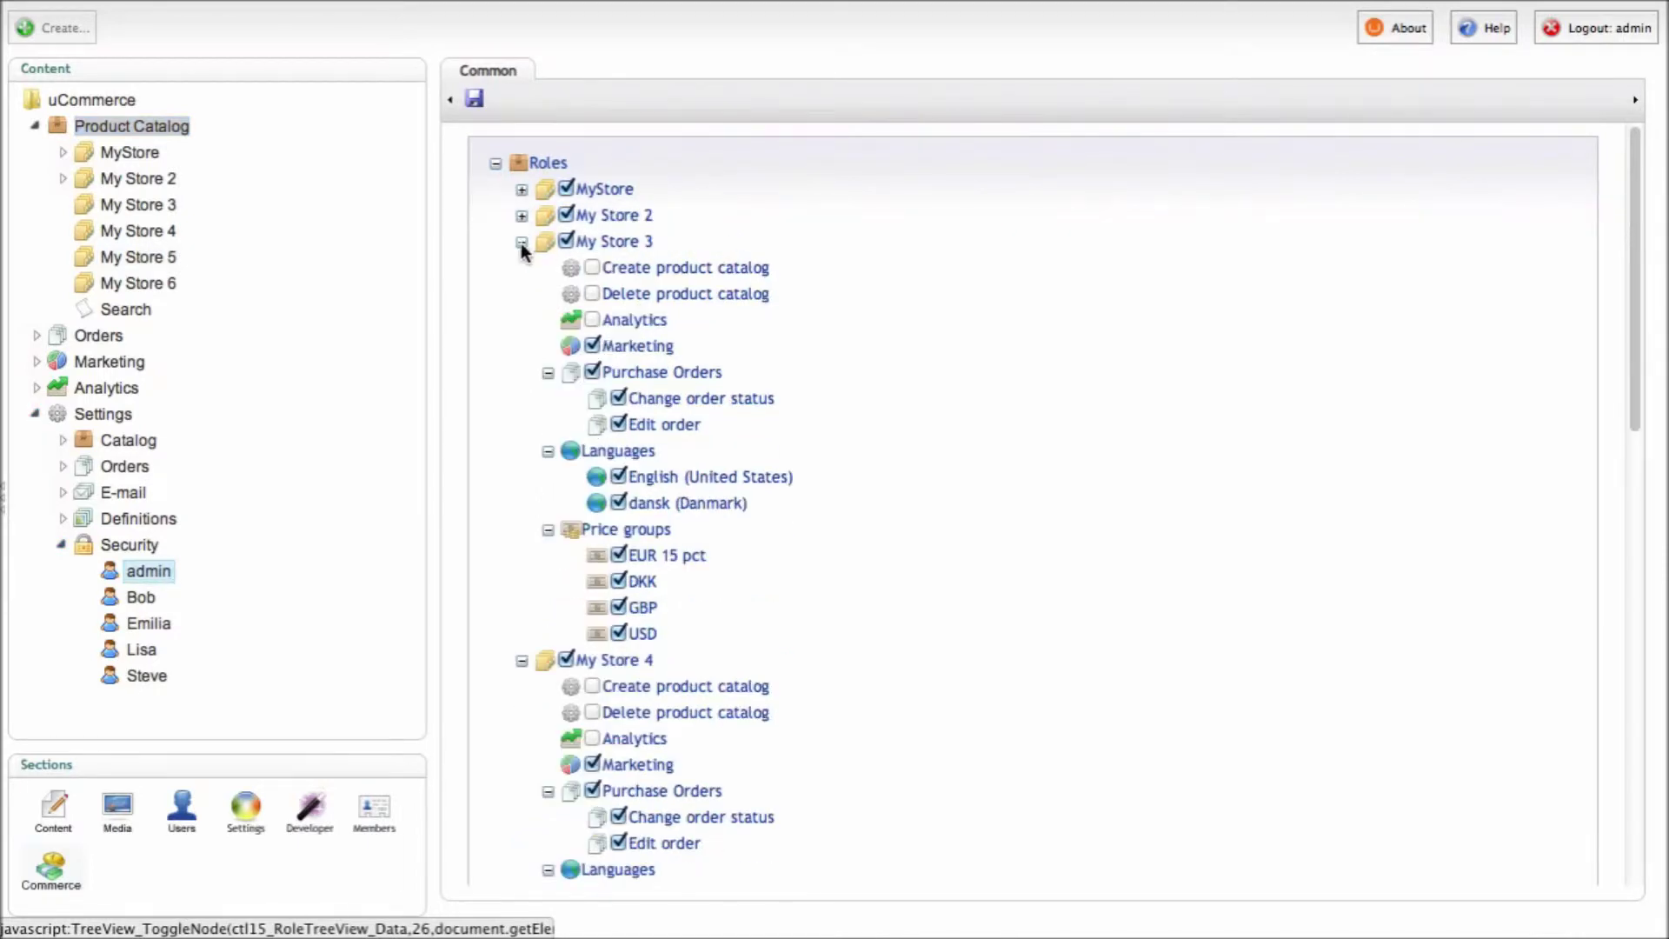
pyautogui.click(522, 242)
pyautogui.click(522, 268)
pyautogui.click(522, 294)
pyautogui.click(522, 320)
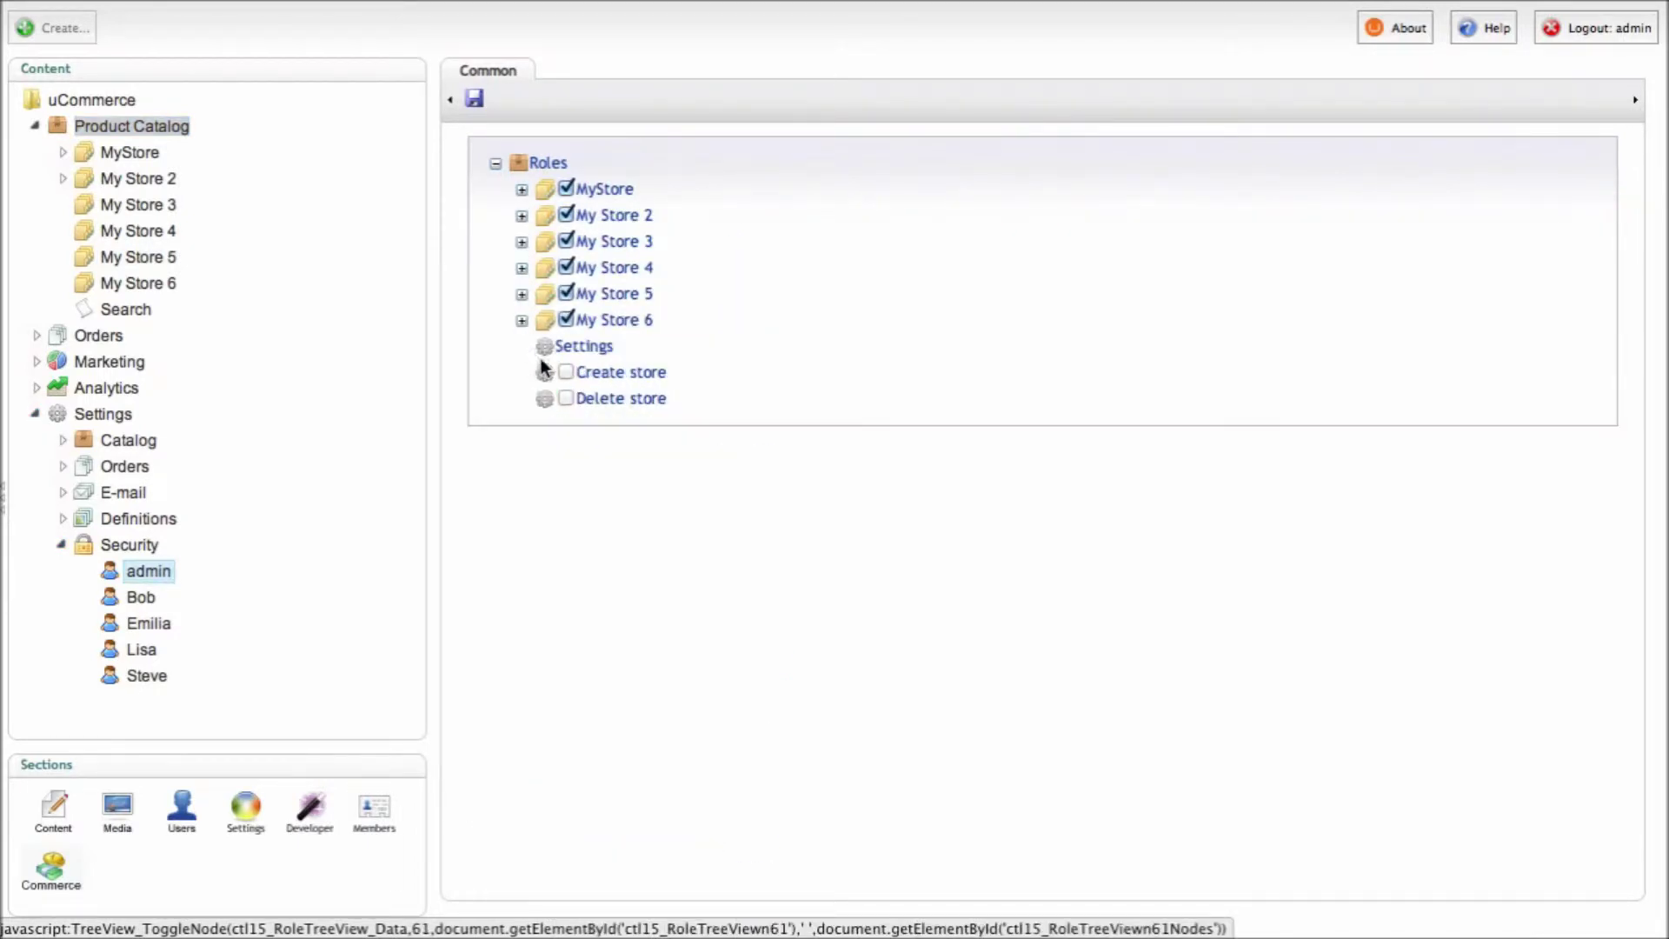
pyautogui.click(566, 293)
pyautogui.click(474, 98)
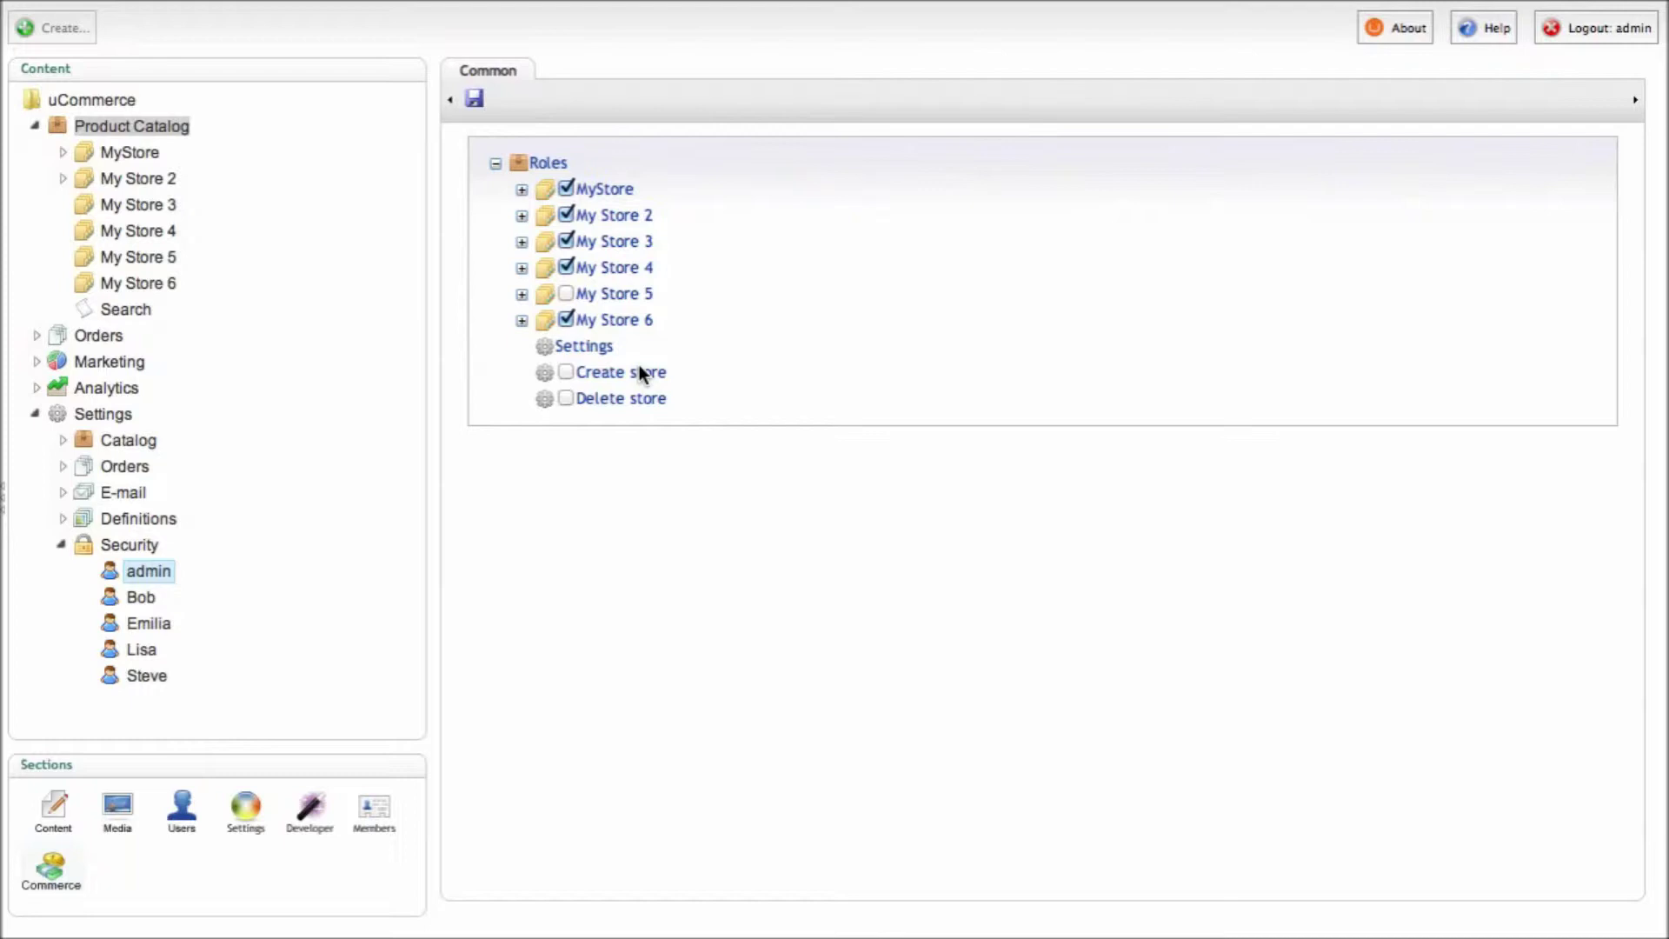
# Step: Expand MyStore in the admin user's roles and collapse its three catalogs and Purchase Orders
pyautogui.click(522, 189)
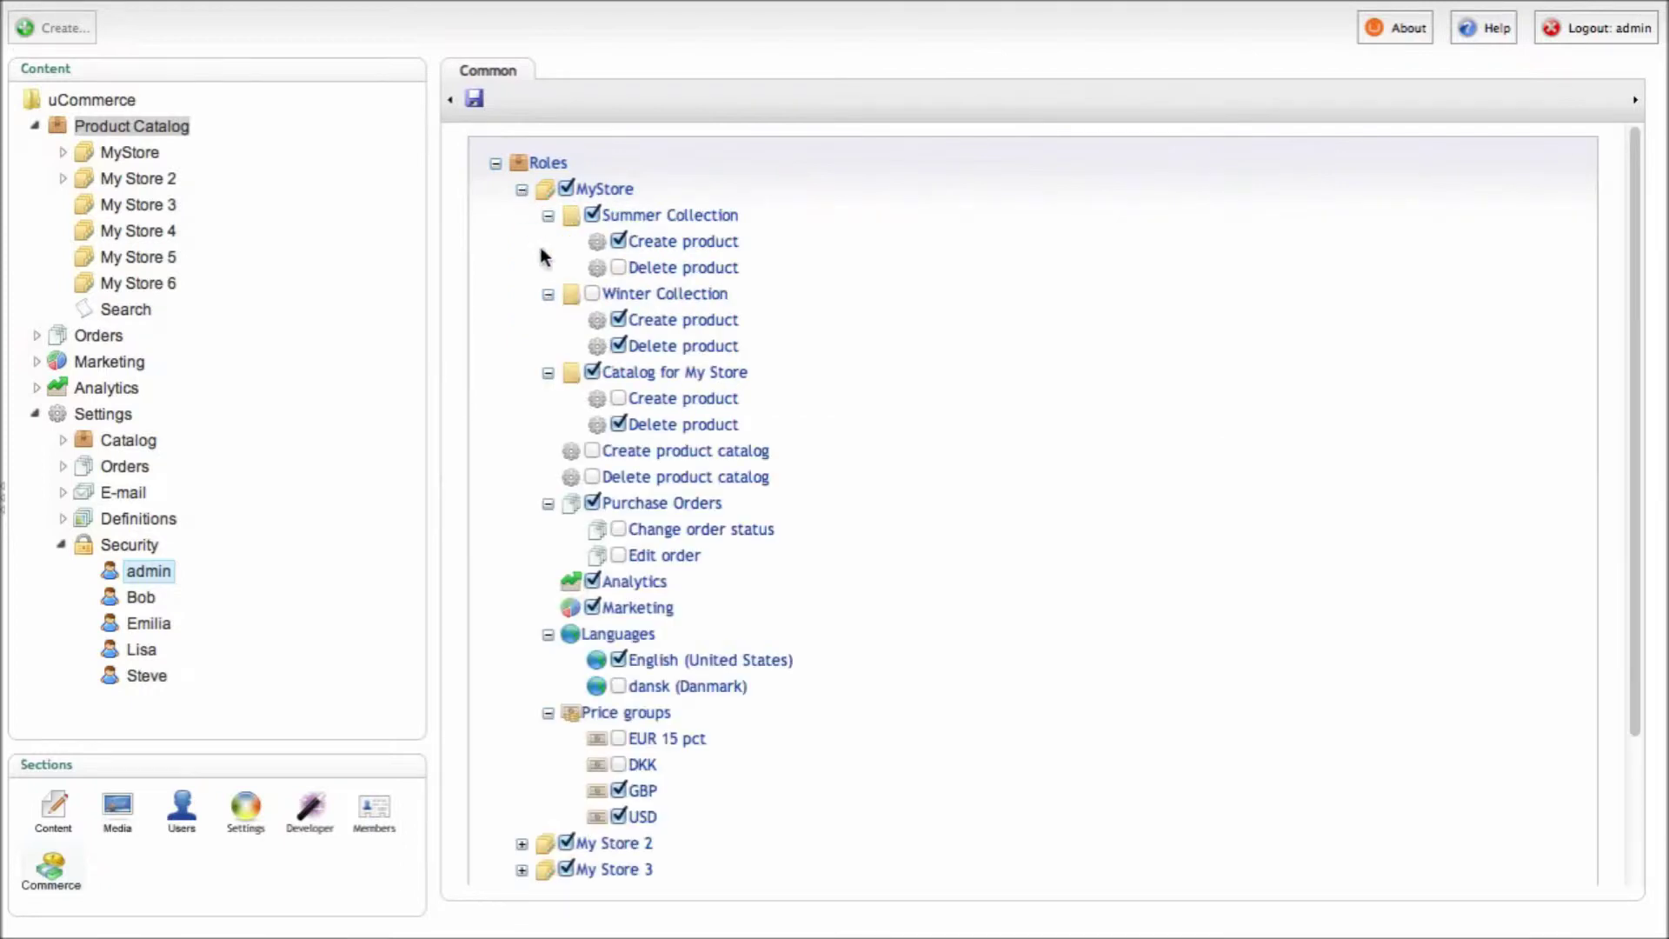
pyautogui.click(548, 215)
pyautogui.click(548, 242)
pyautogui.click(548, 268)
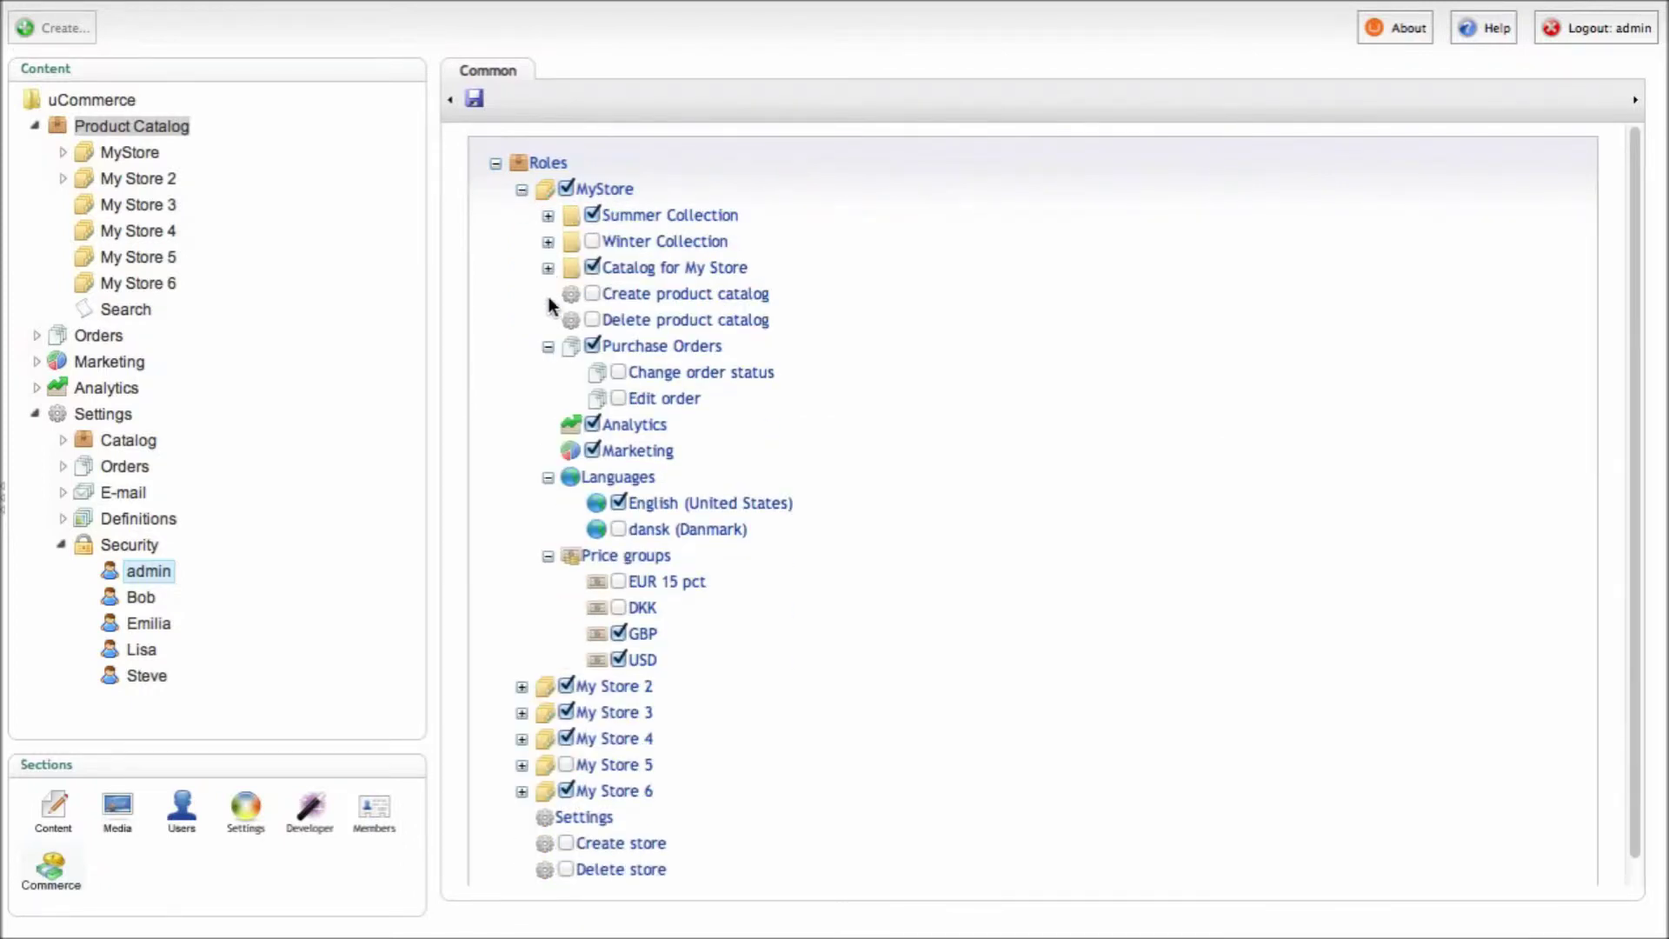
pyautogui.click(548, 347)
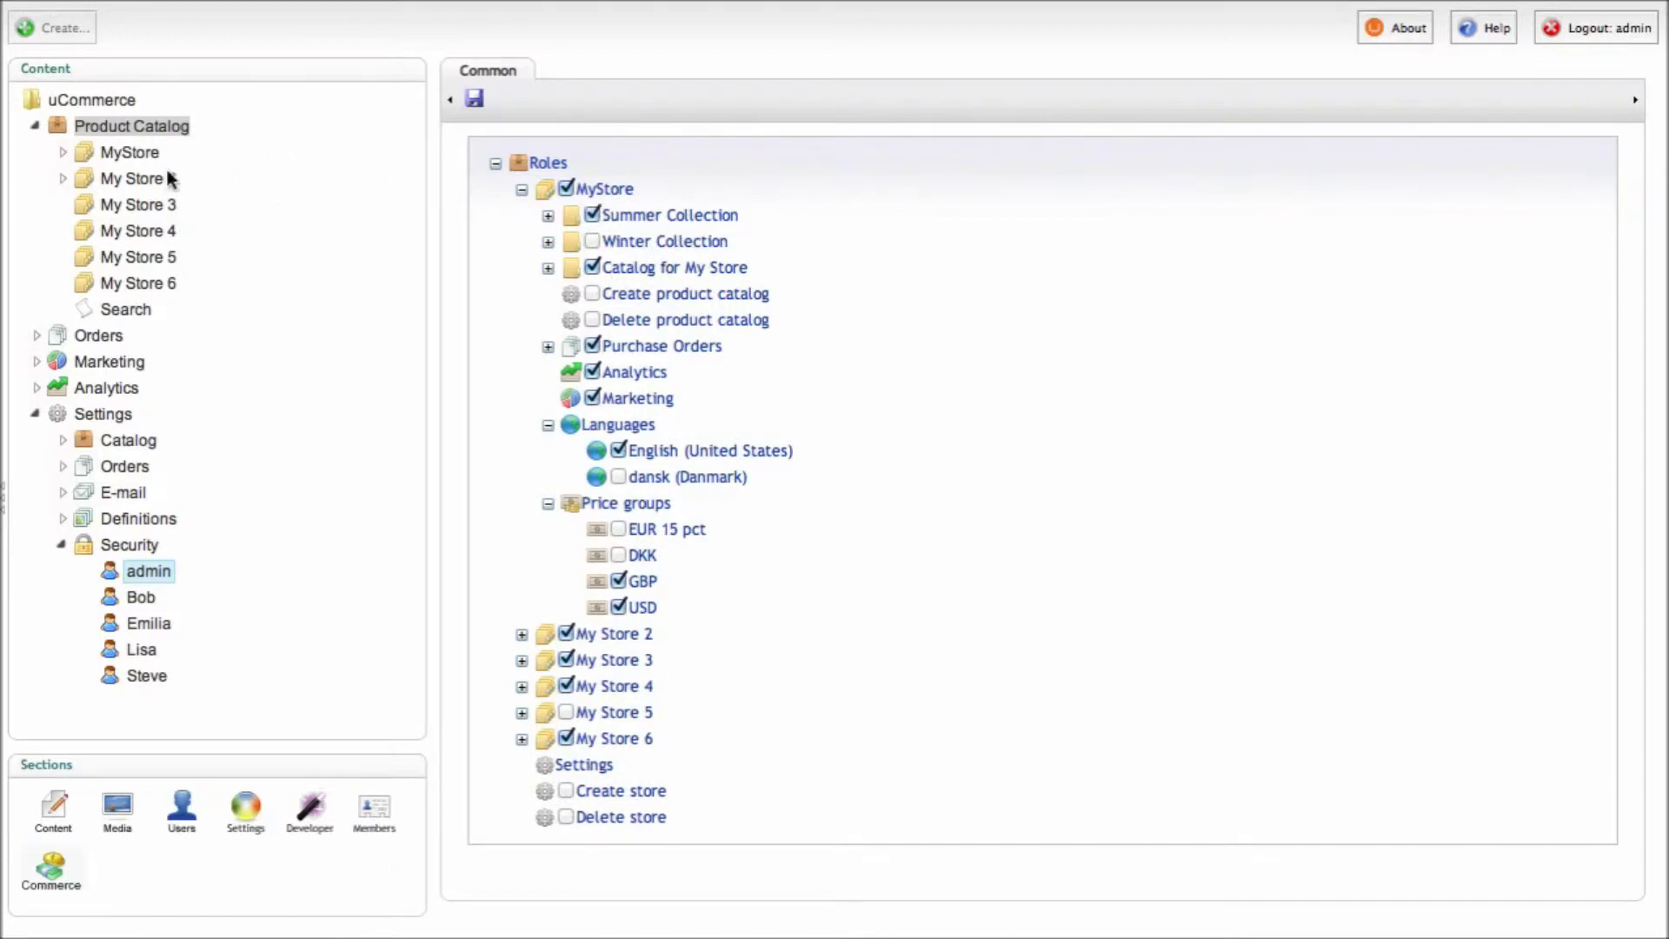
# Step: Compare MyStore's catalogs in the content tree with its roles, and inspect the Summer Collection's product permissions
pyautogui.click(63, 151)
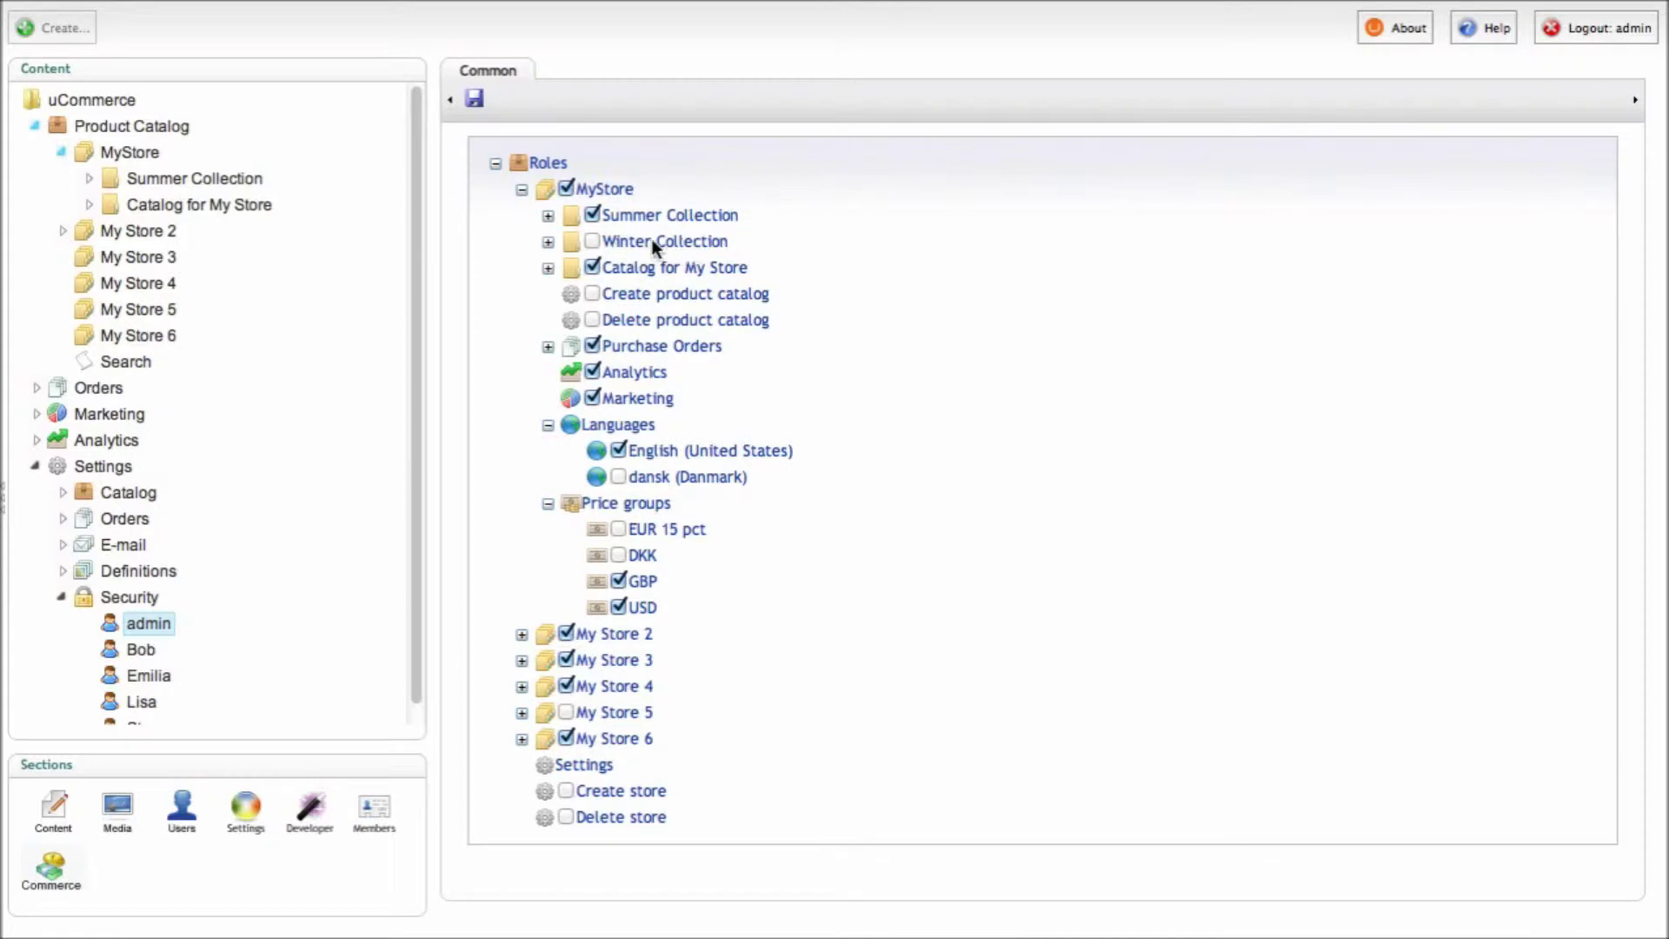
pyautogui.click(548, 216)
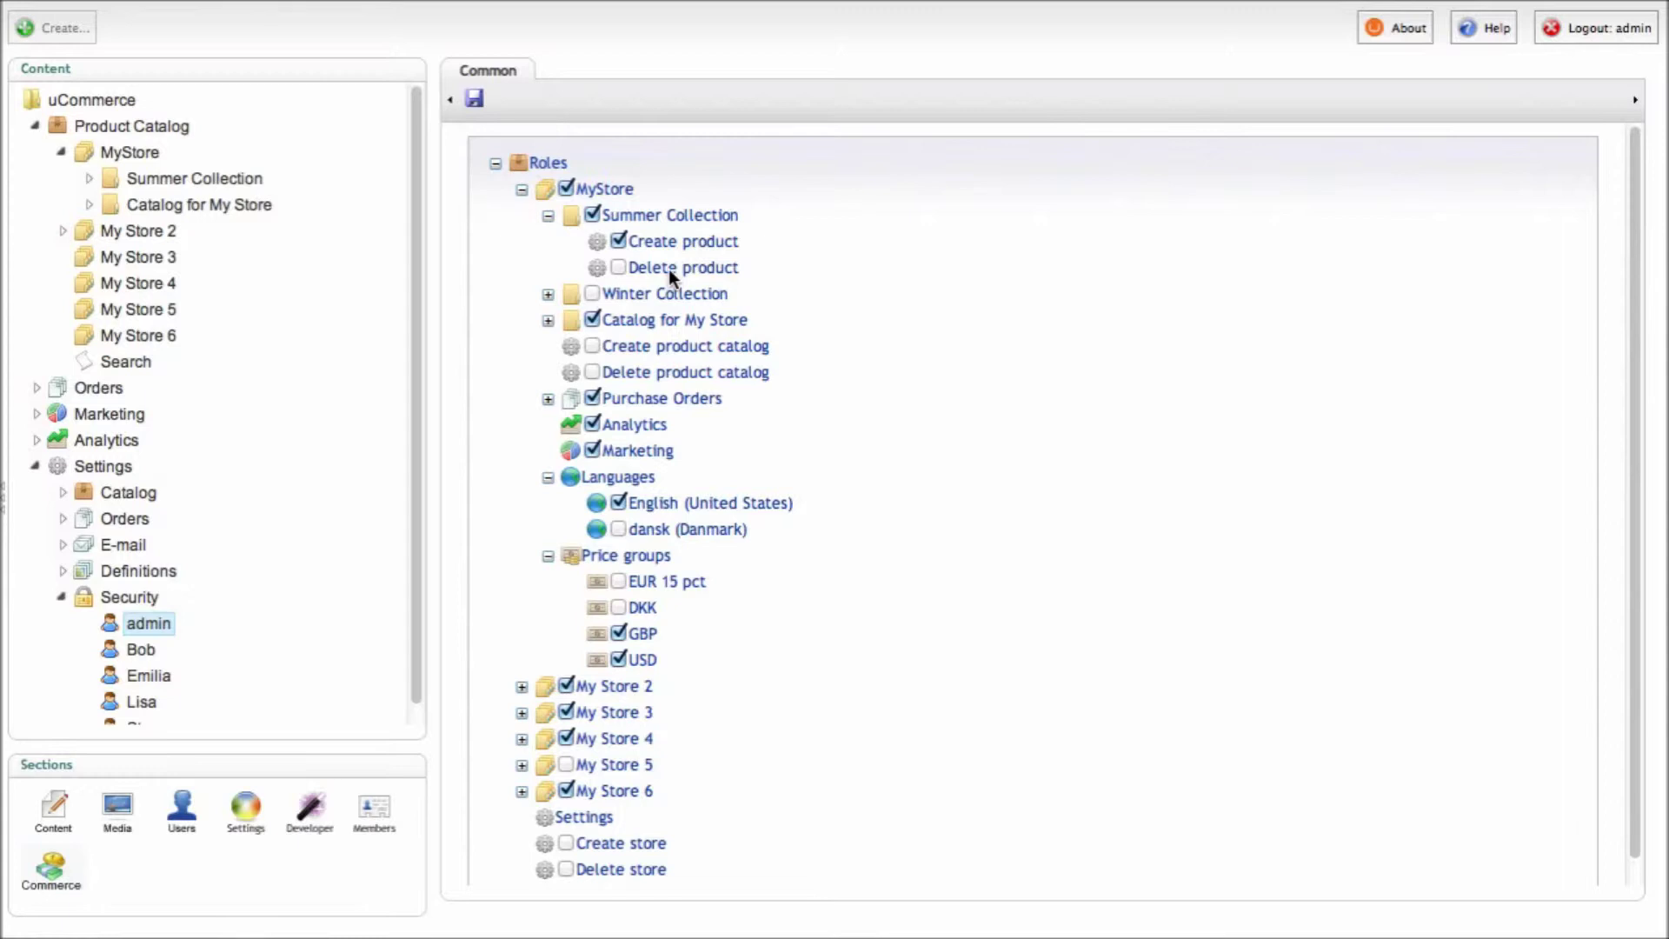
pyautogui.click(549, 217)
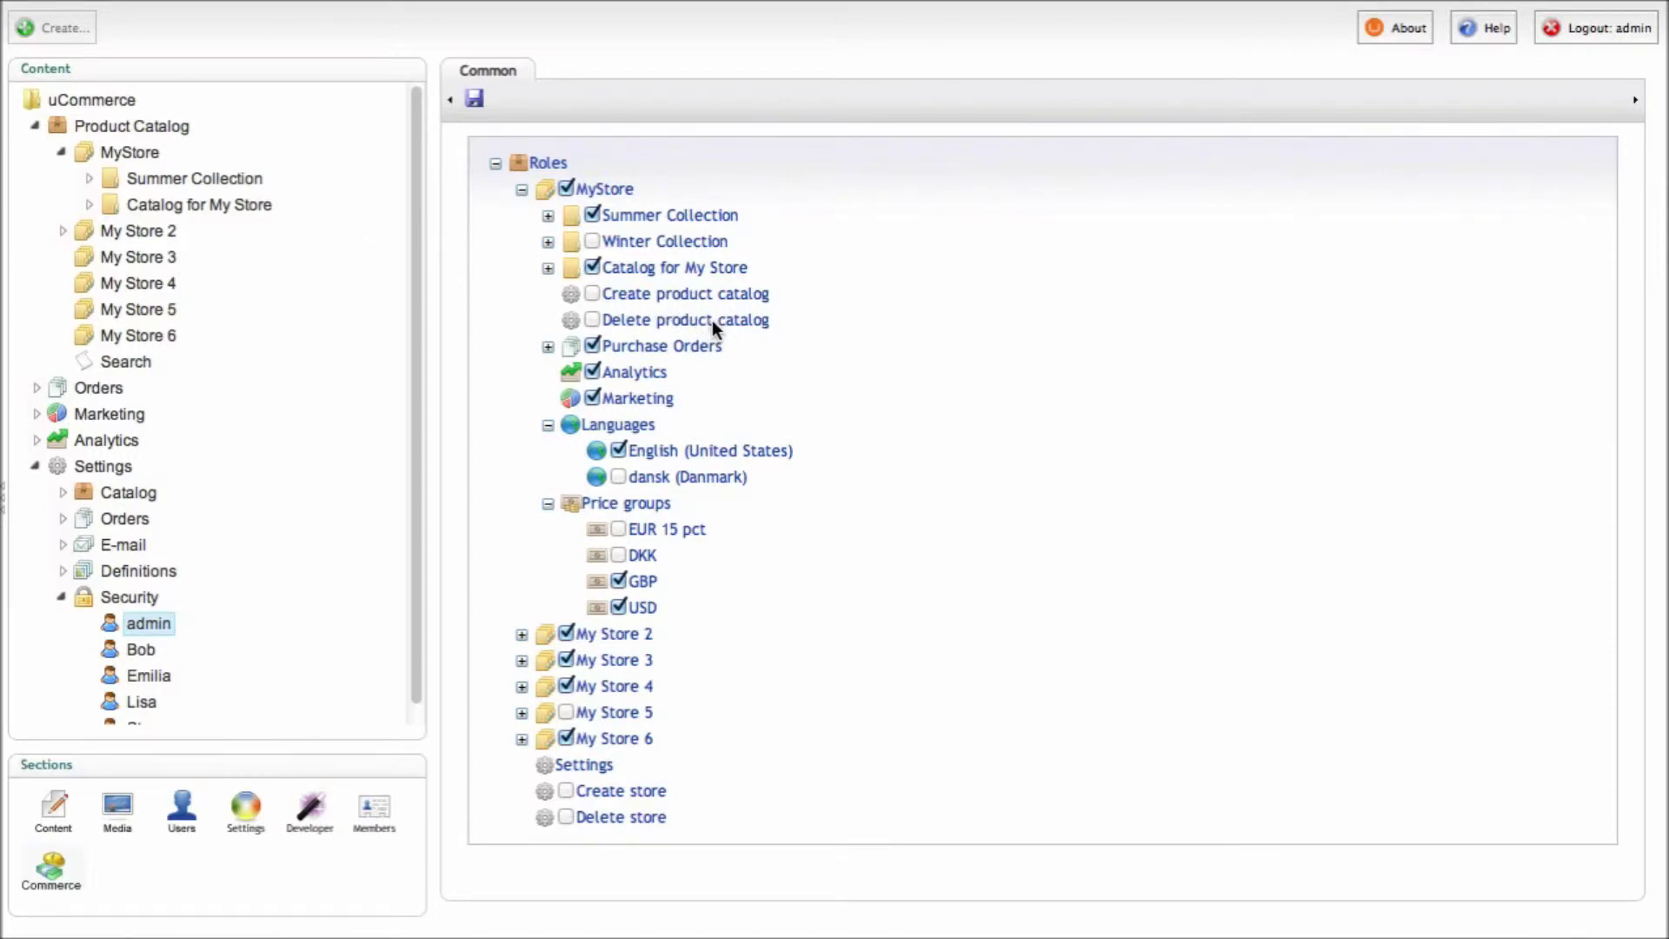
# Step: Open MyStore in the Product Catalog and check which actions are available on it
pyautogui.click(118, 152)
pyautogui.rightClick(113, 150)
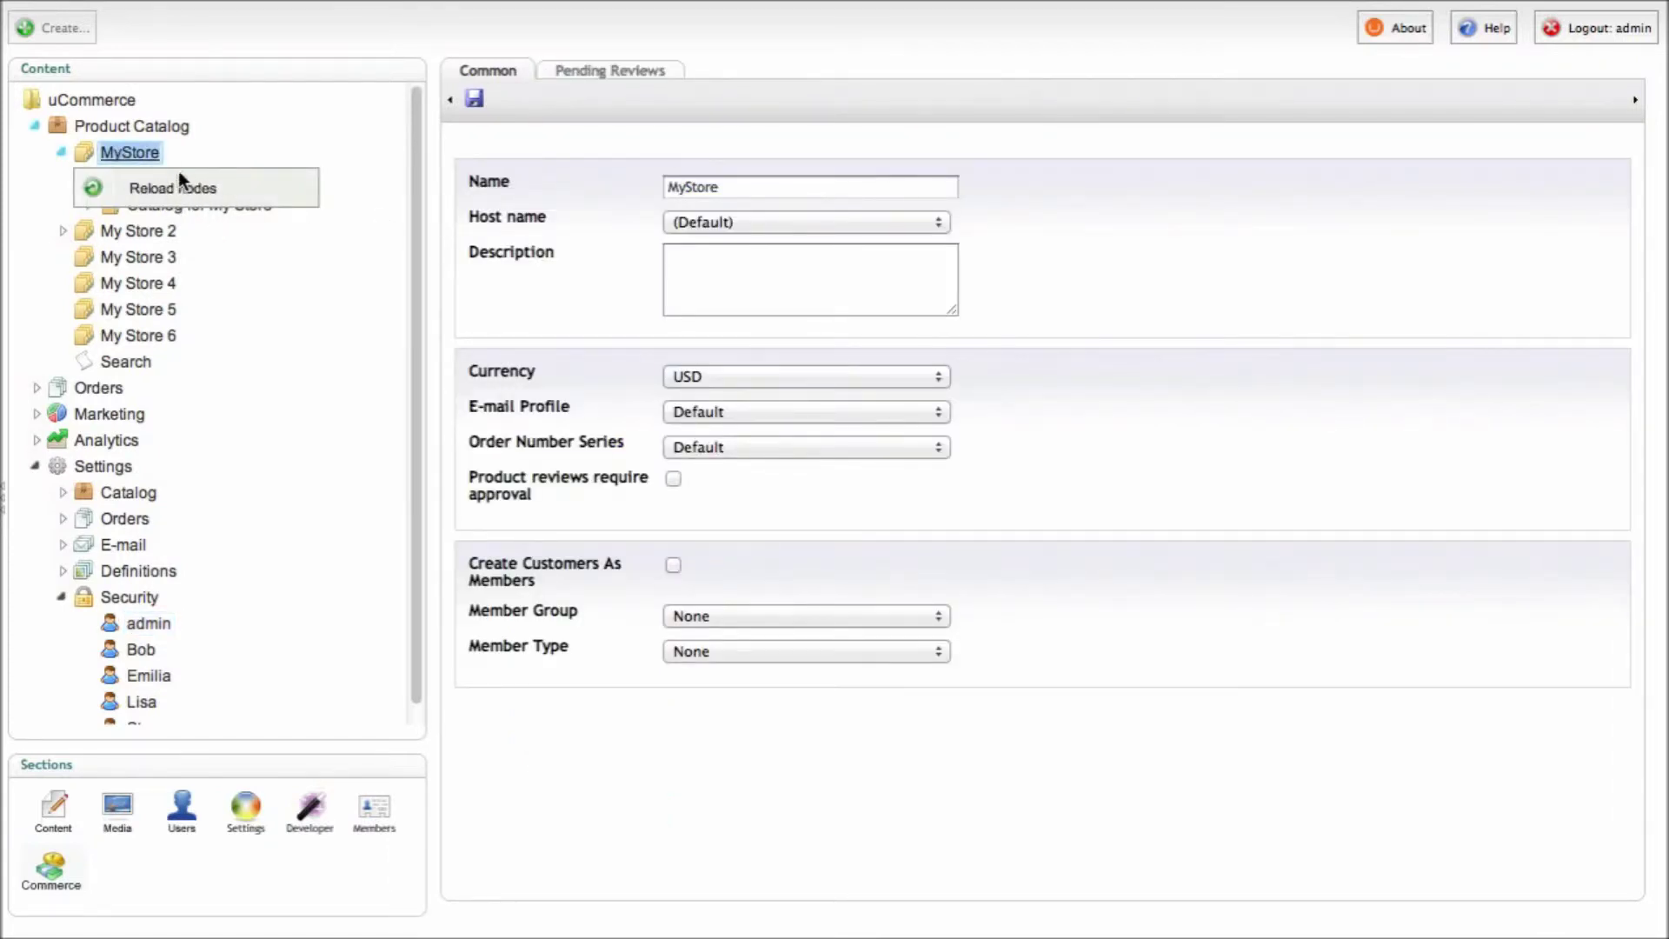
pyautogui.click(217, 231)
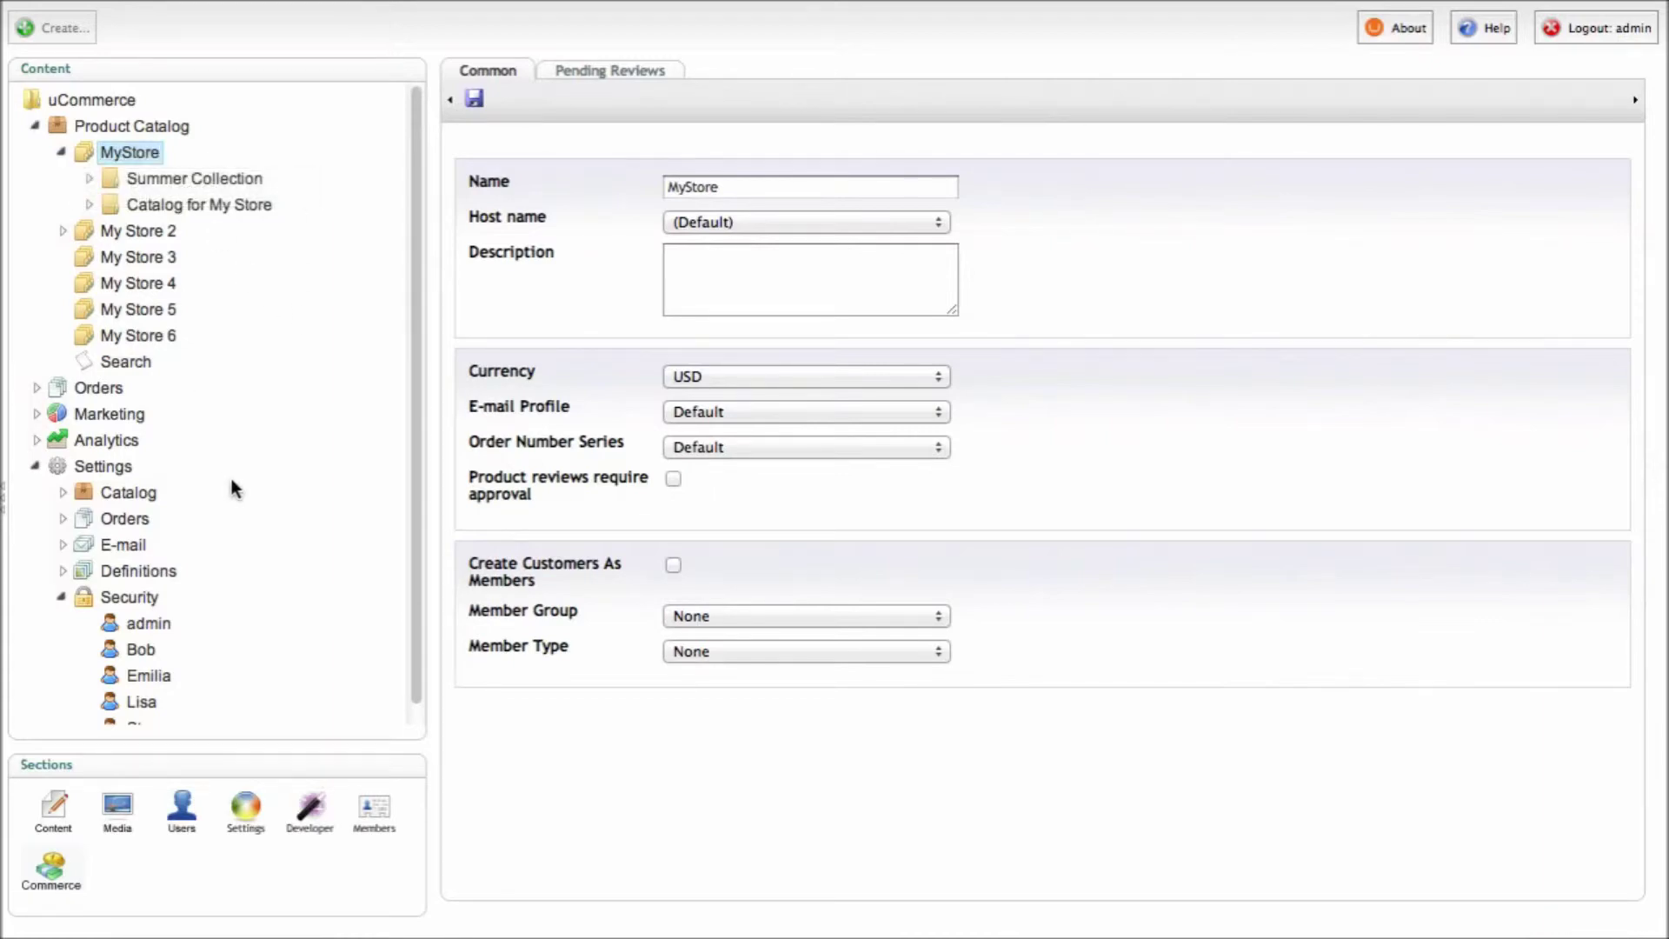
# Step: Reopen the admin user's roles and collapse the three catalogs under MyStore
pyautogui.click(145, 625)
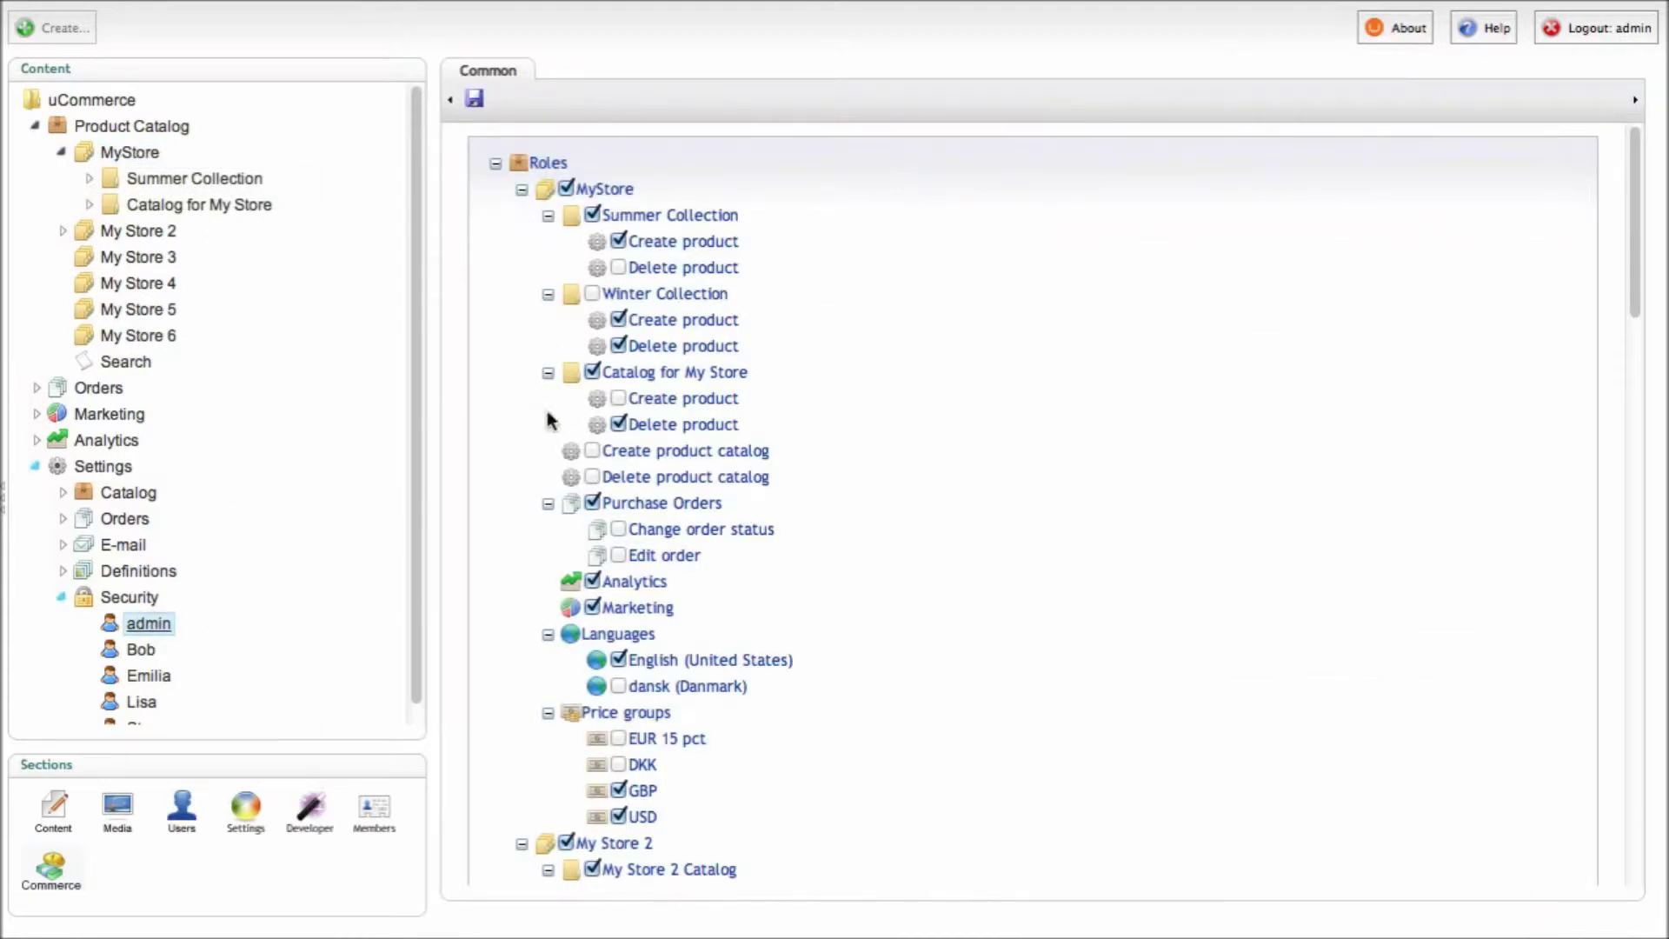
pyautogui.click(548, 215)
pyautogui.click(548, 241)
pyautogui.click(548, 267)
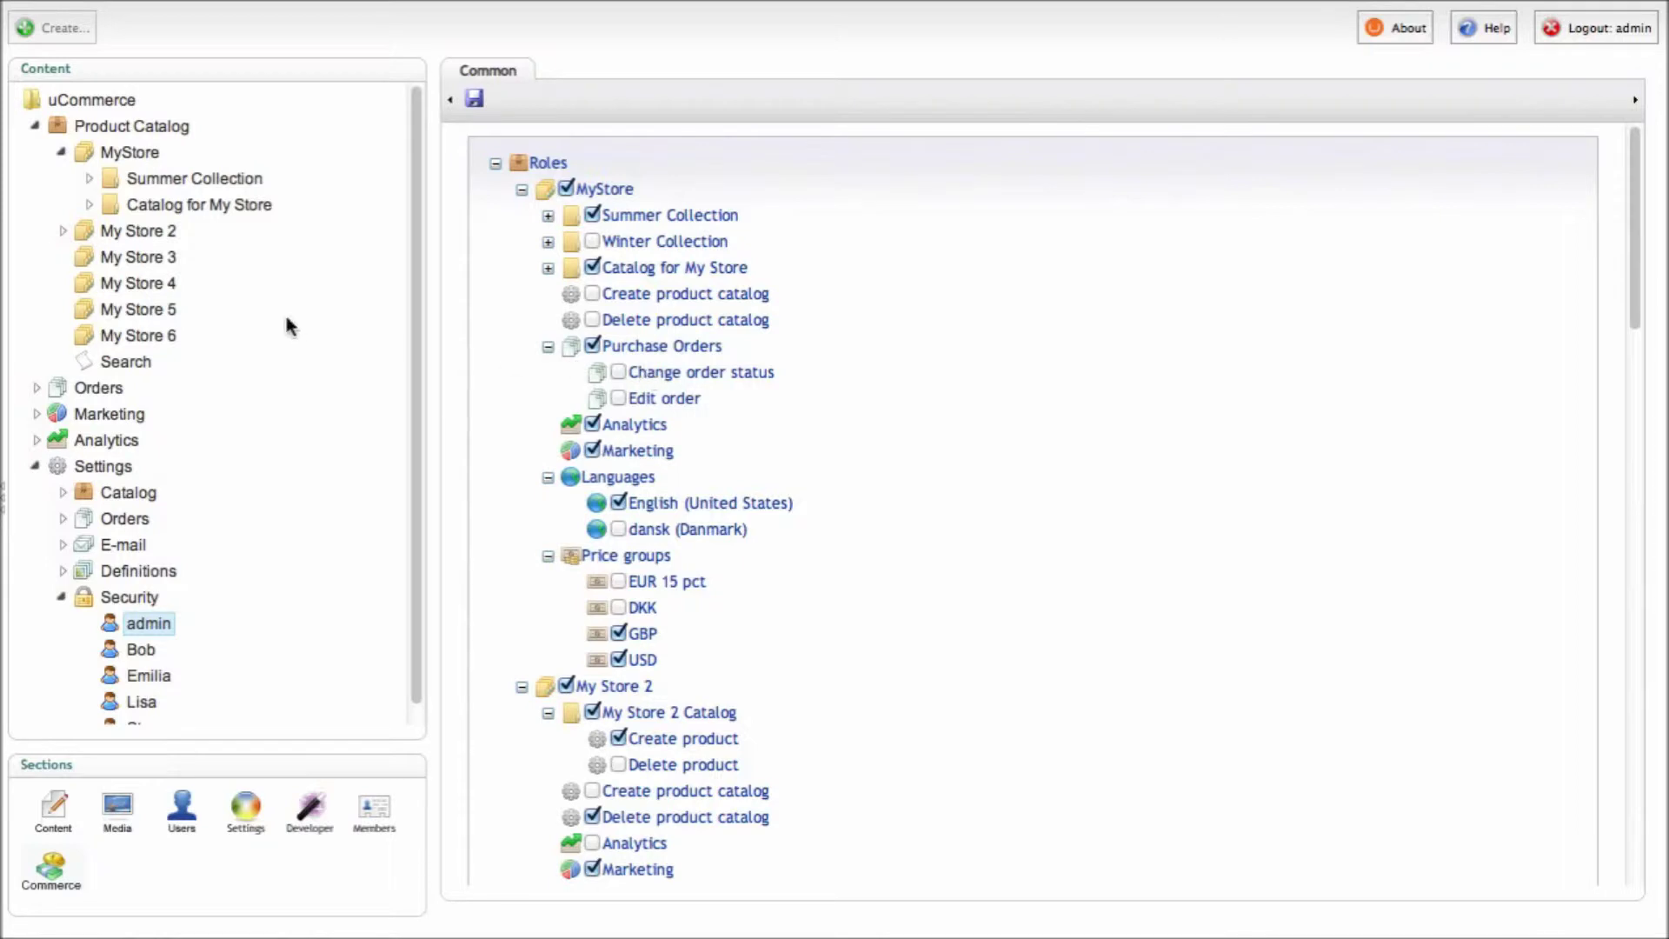
# Step: Collapse the Product Catalog, expand Orders, and view the orders with the New order status
pyautogui.click(61, 153)
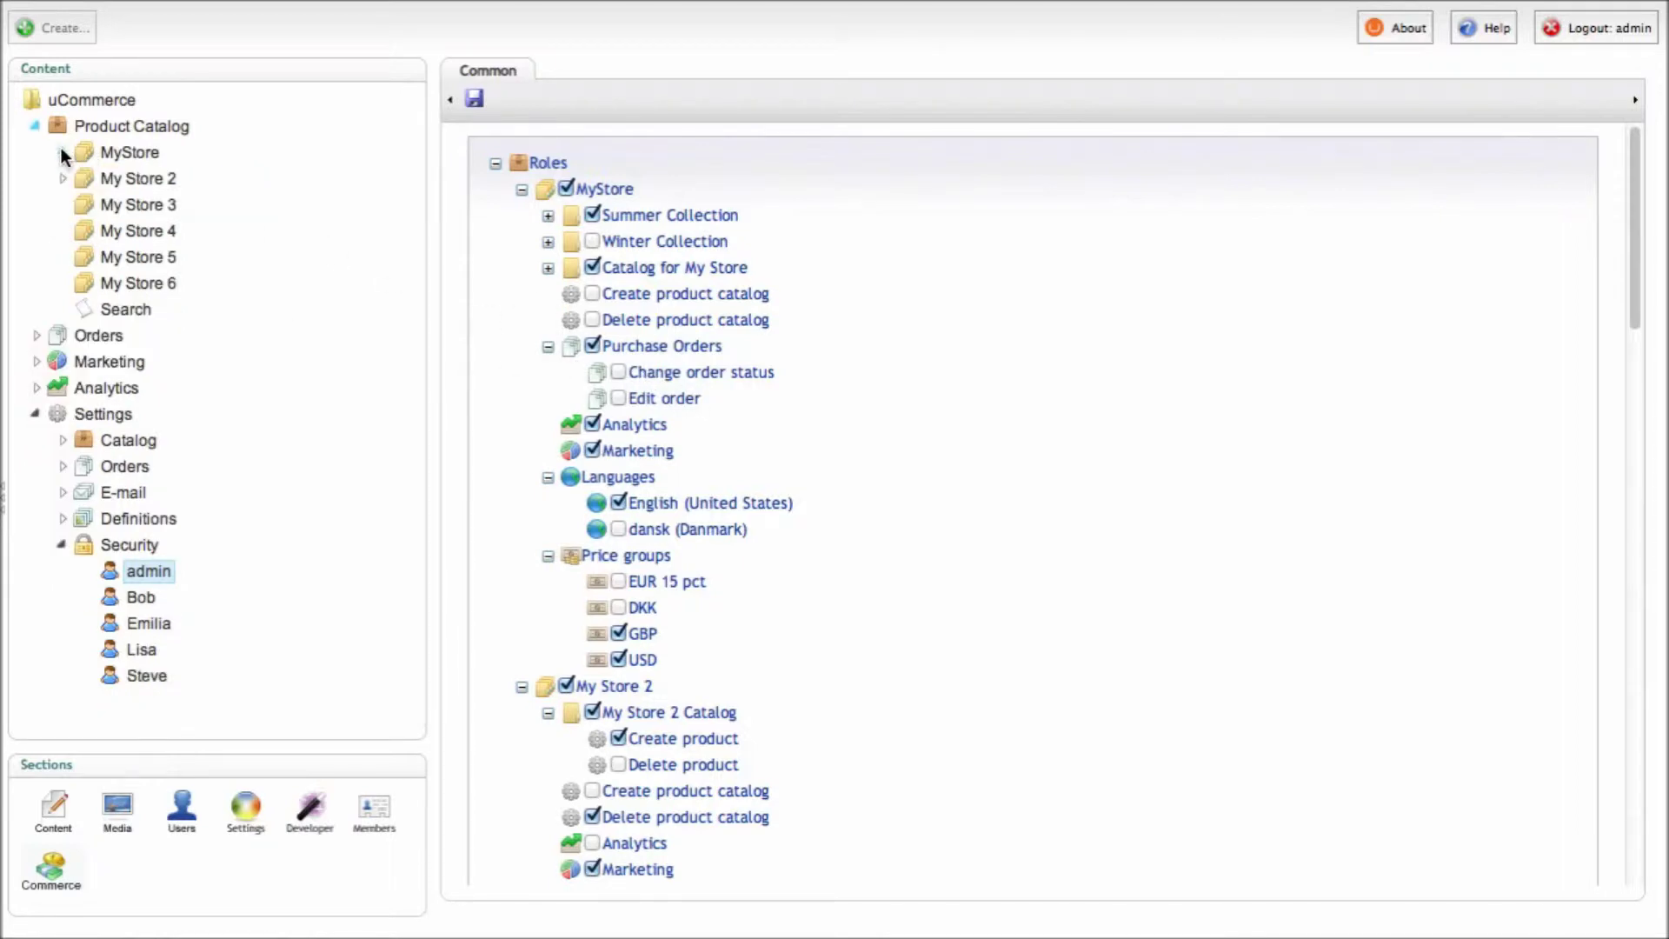
pyautogui.click(36, 125)
pyautogui.click(35, 152)
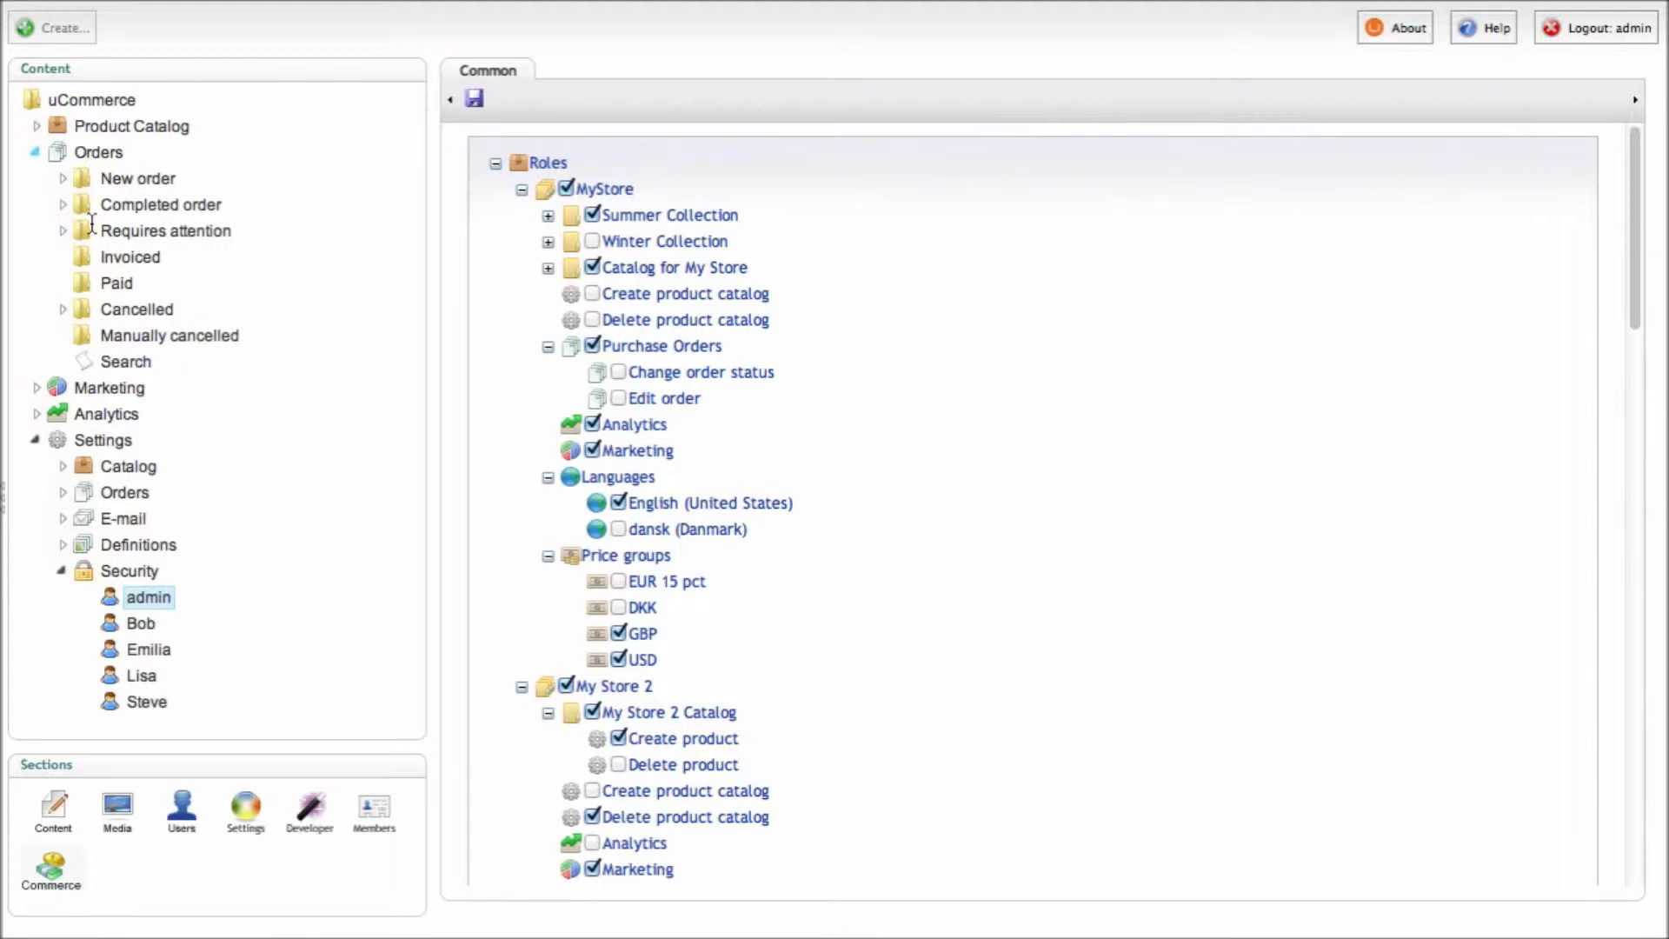
pyautogui.click(62, 179)
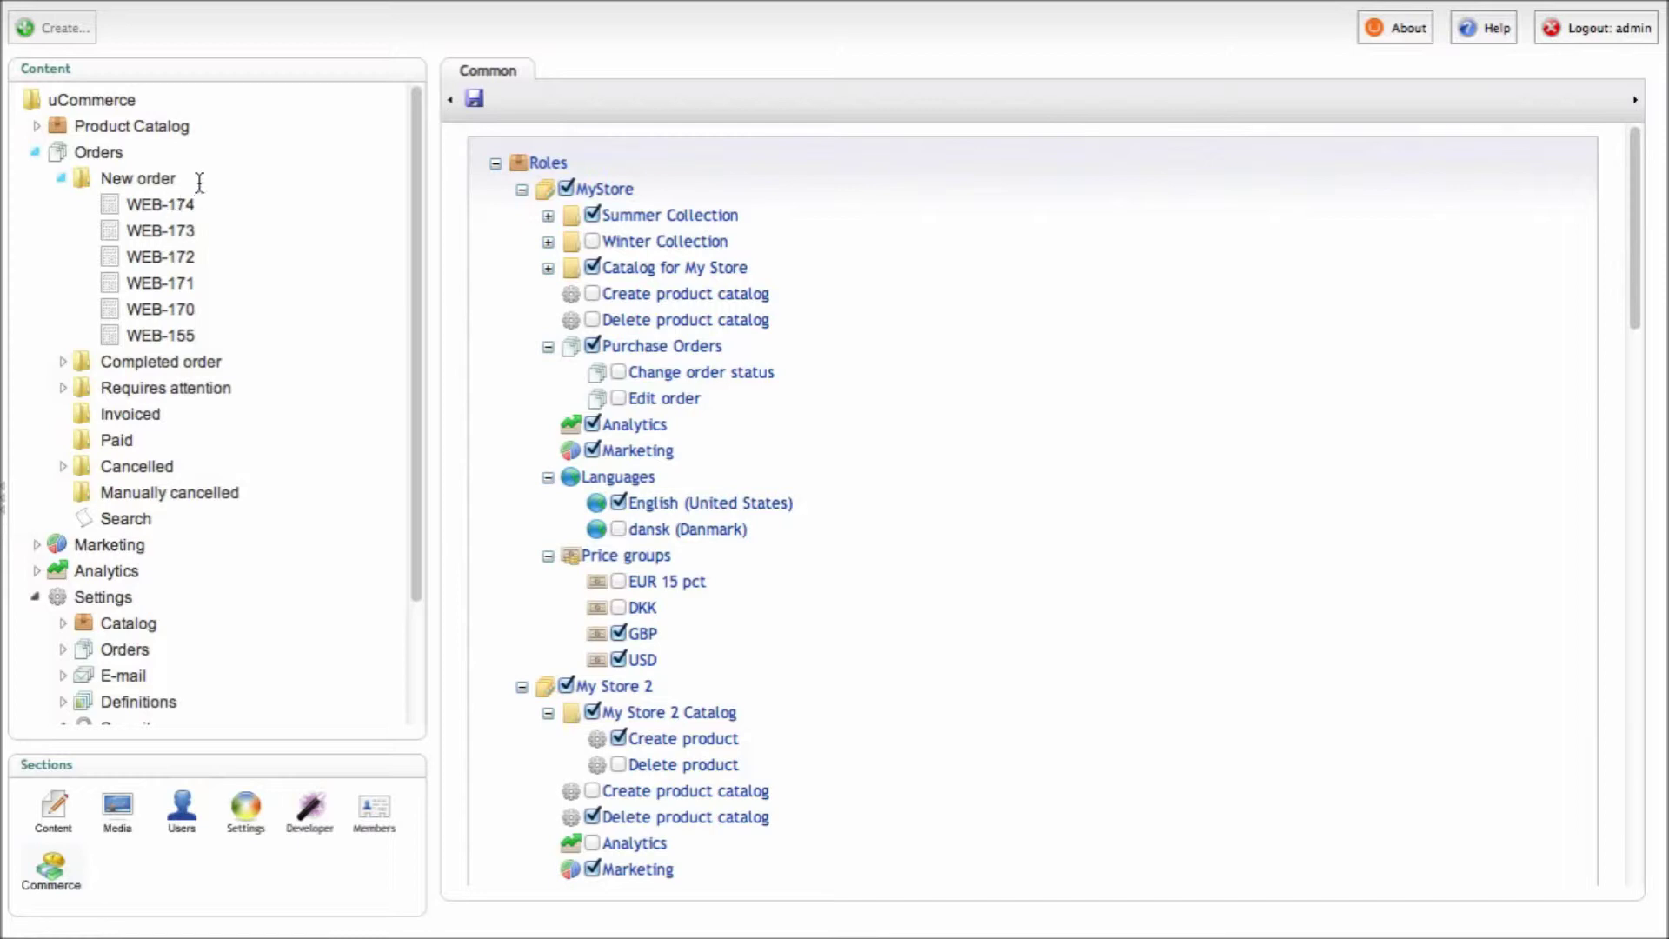
pyautogui.click(133, 177)
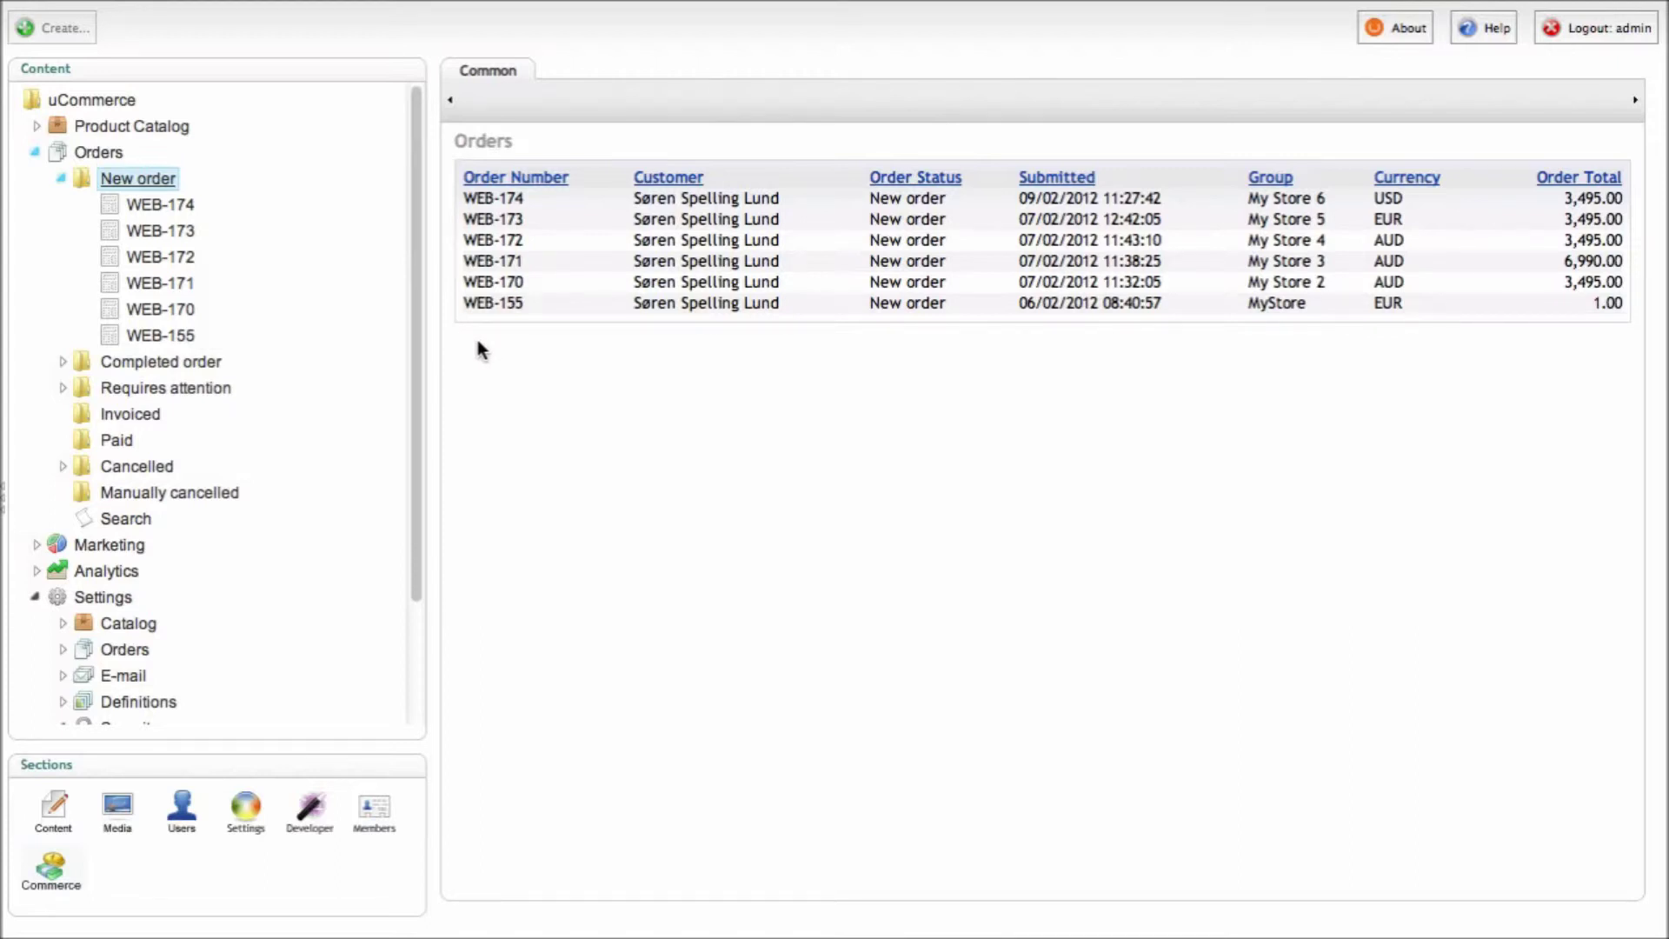
# Step: Revoke the admin user's Purchase Orders permission for MyStore and save the user
pyautogui.scroll(-3, 183, 620)
pyautogui.click(174, 607)
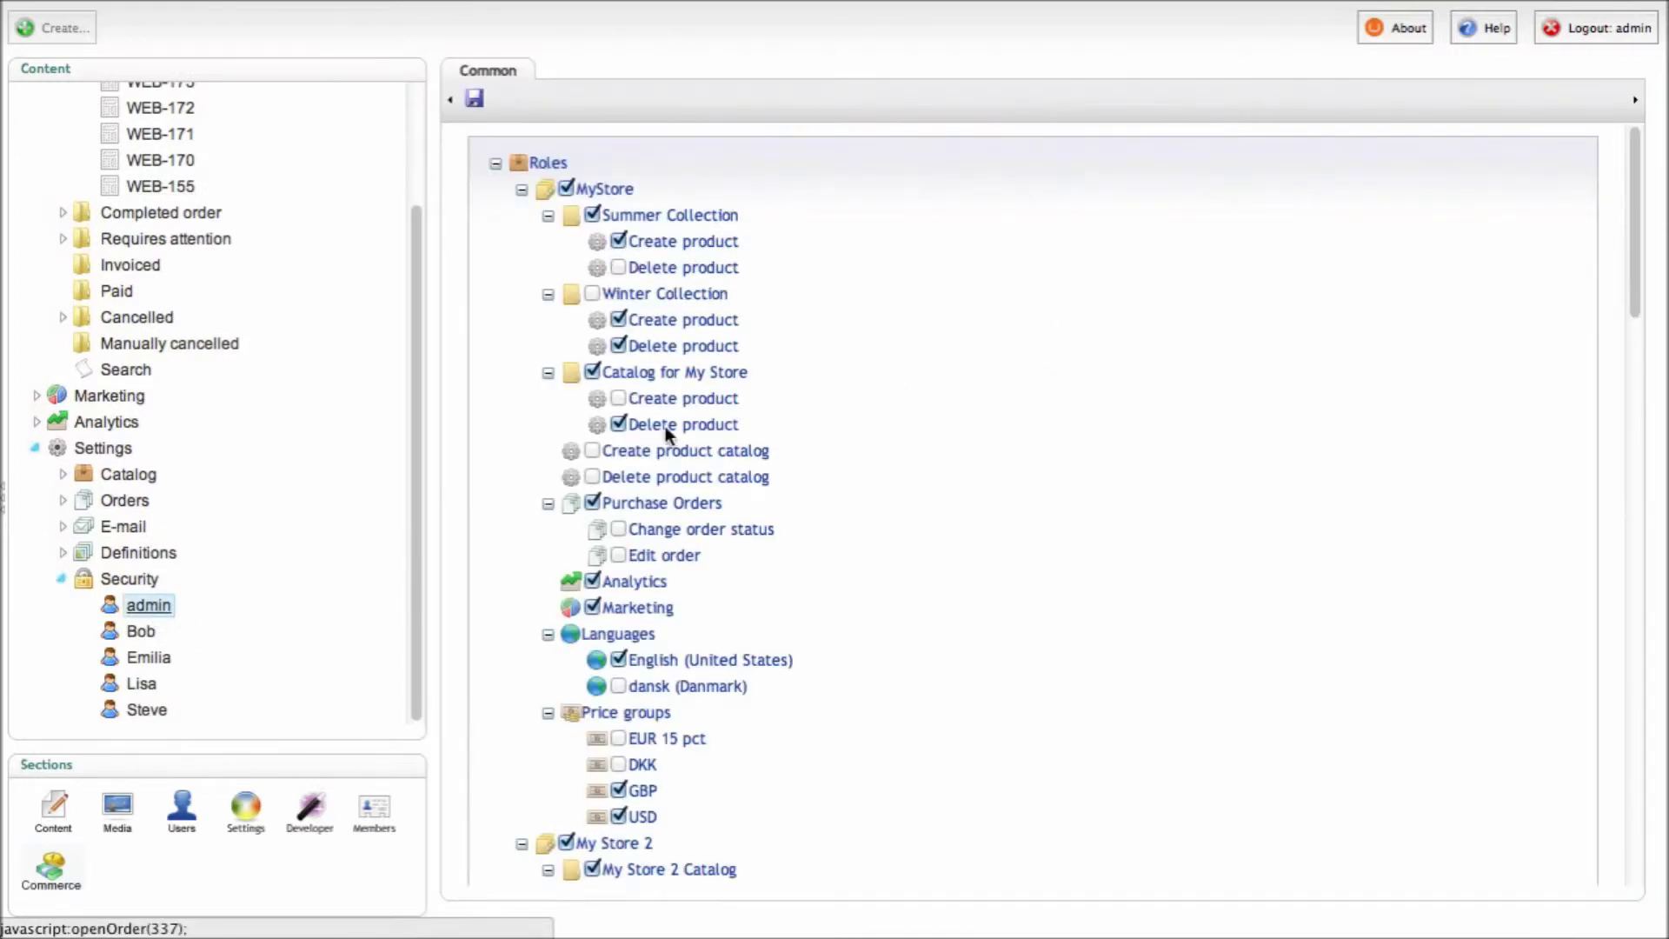
pyautogui.scroll(-1, 754, 573)
pyautogui.click(593, 423)
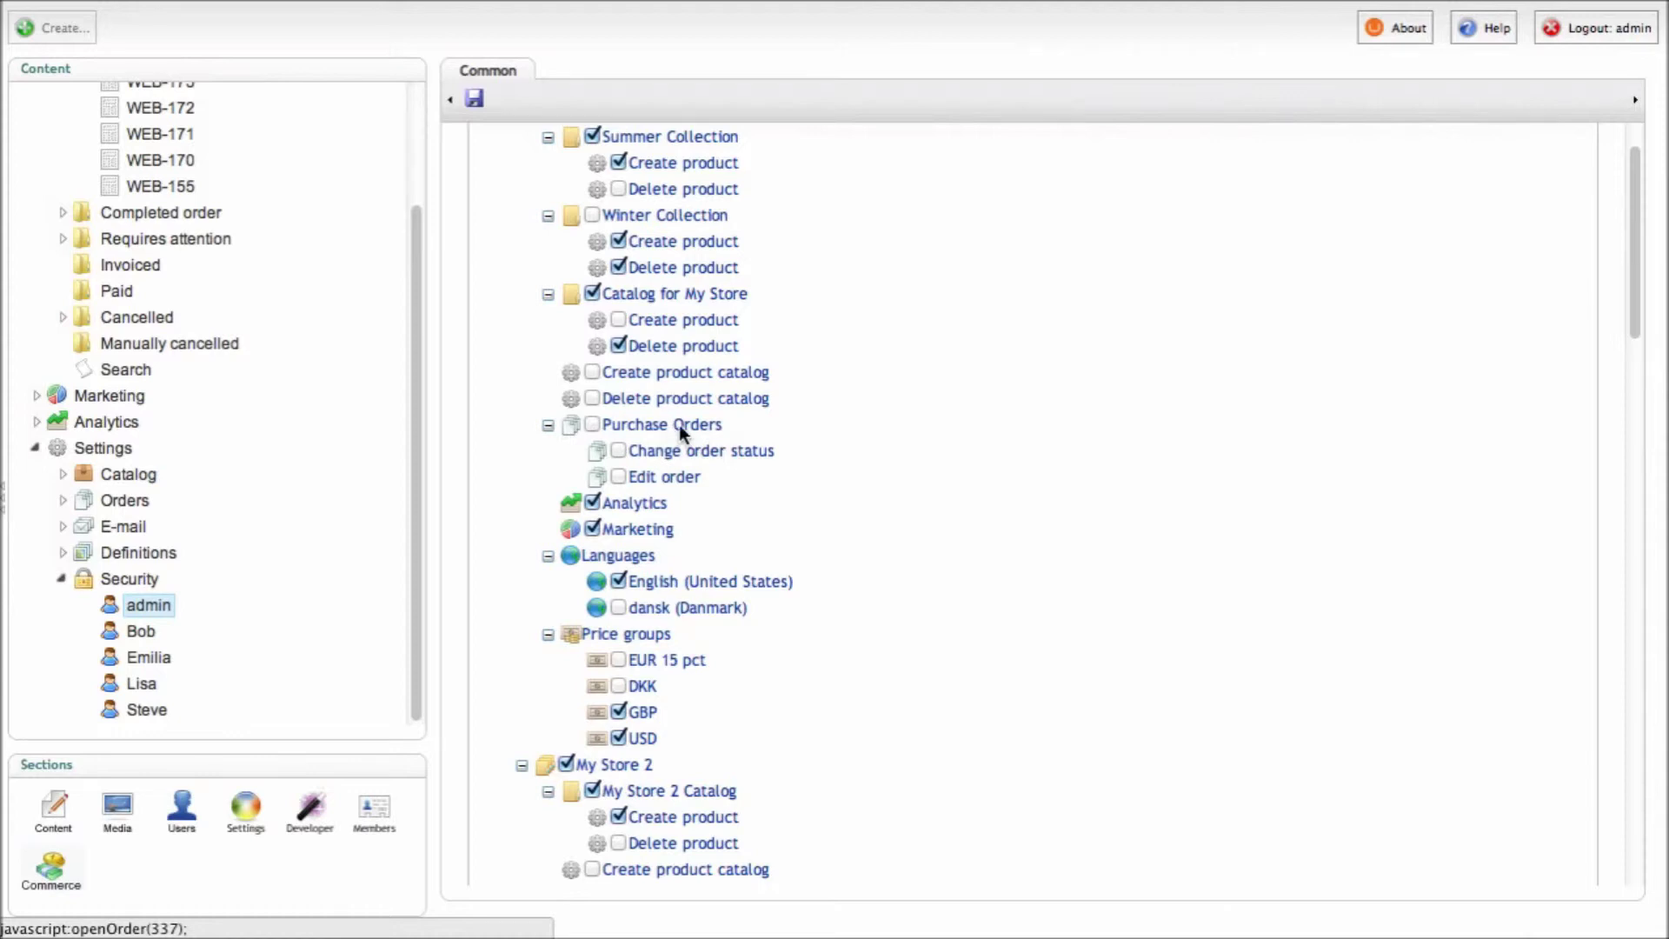
pyautogui.click(474, 98)
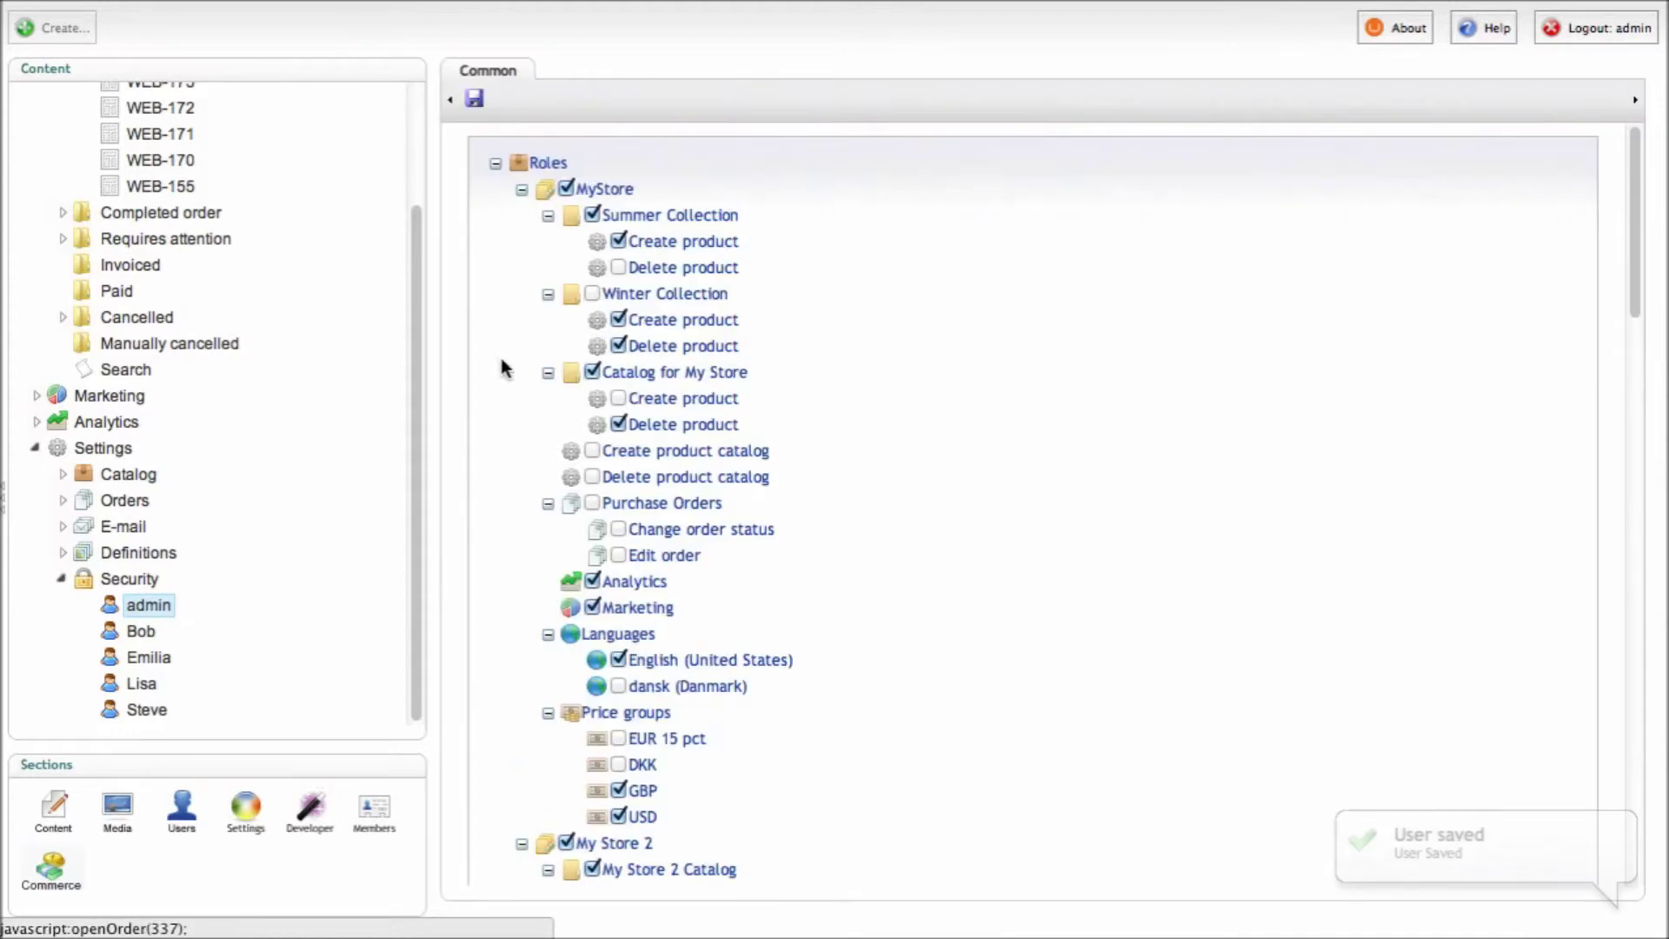
# Step: View the New order list and try to open the MyStore order from the content tree
pyautogui.moveTo(418, 310); pyautogui.dragTo(372, 149)
pyautogui.click(127, 174)
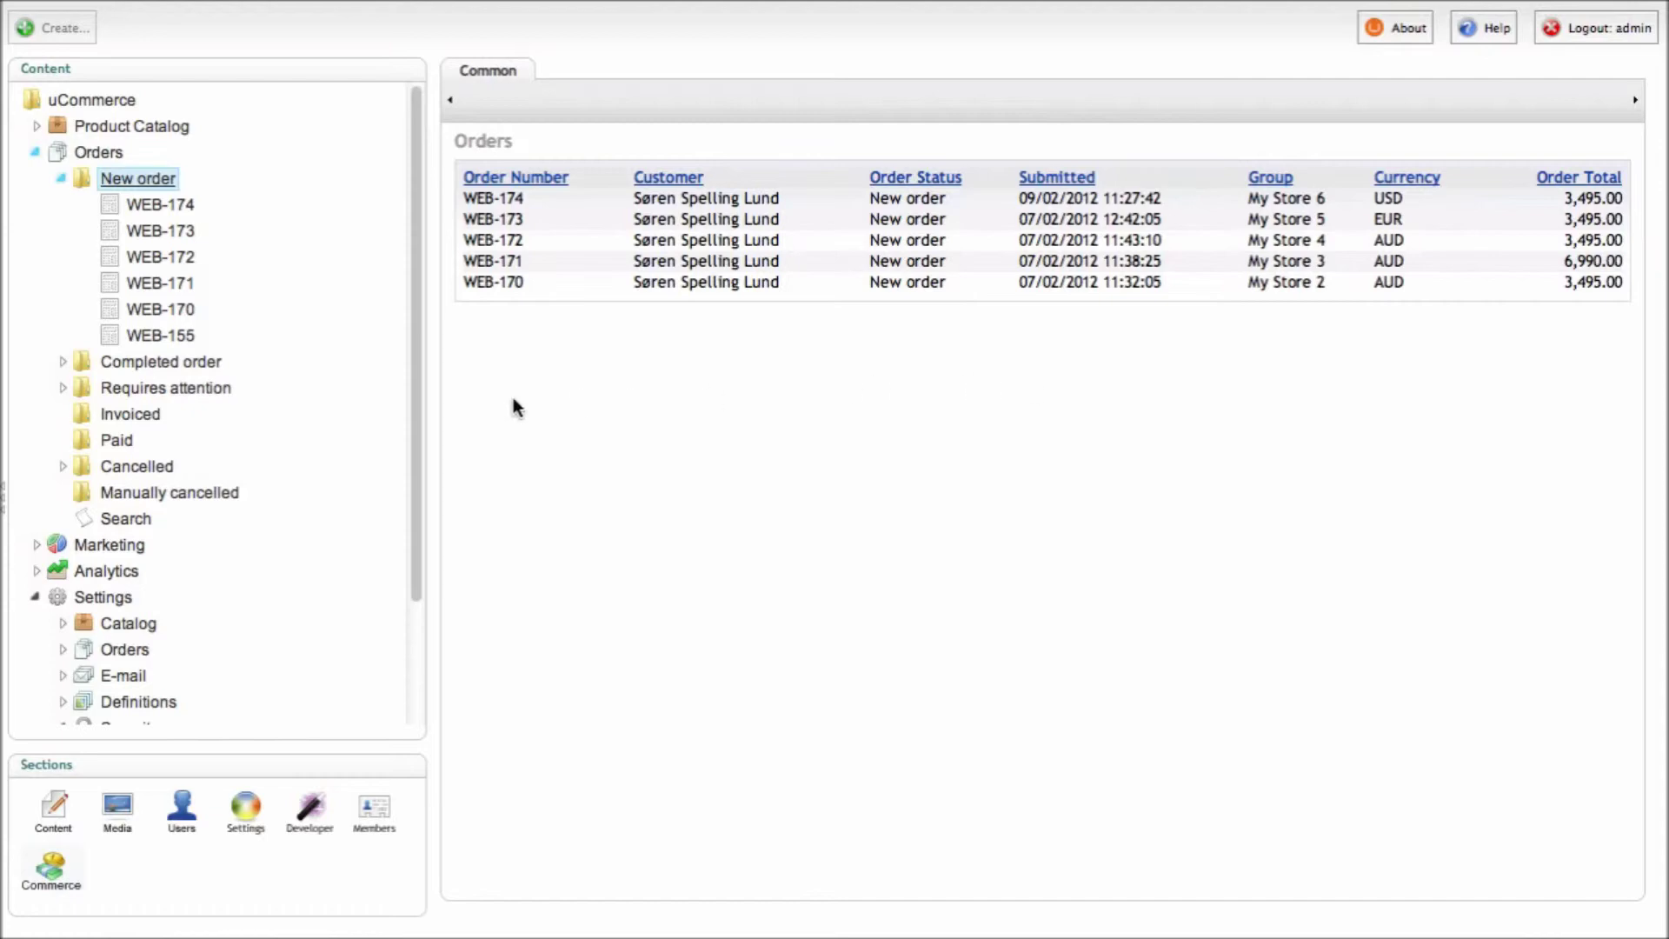
pyautogui.click(158, 336)
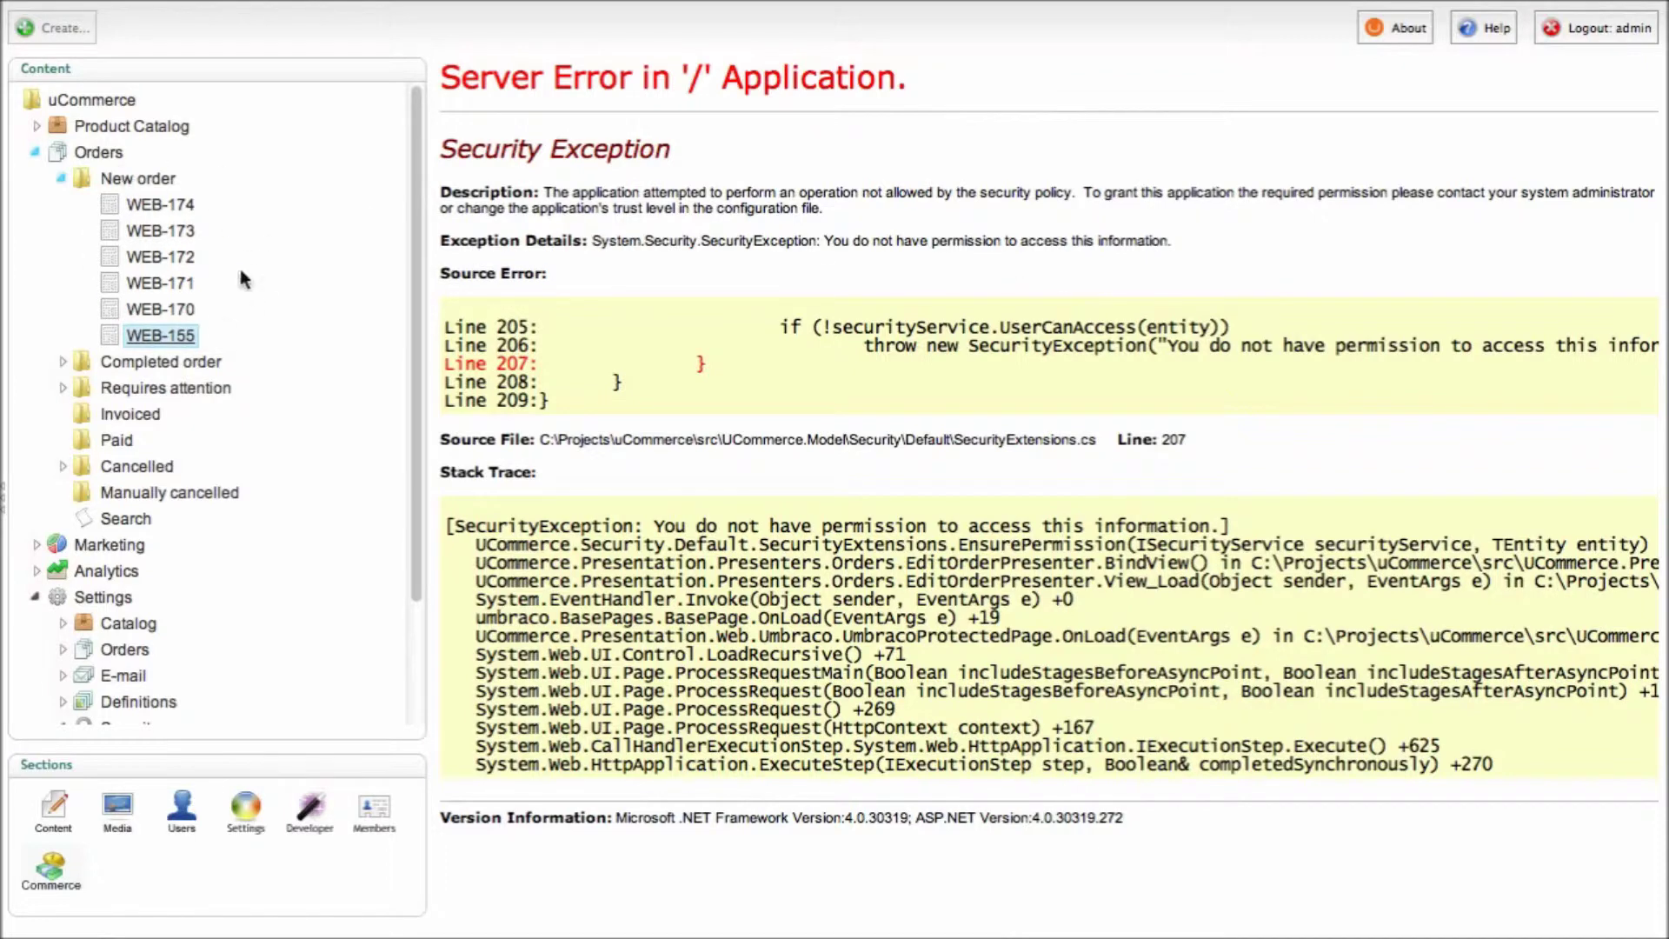
# Step: Reload the New order folder's nodes and open the My Store 6 order from the list
pyautogui.click(118, 176)
pyautogui.rightClick(122, 178)
pyautogui.click(149, 208)
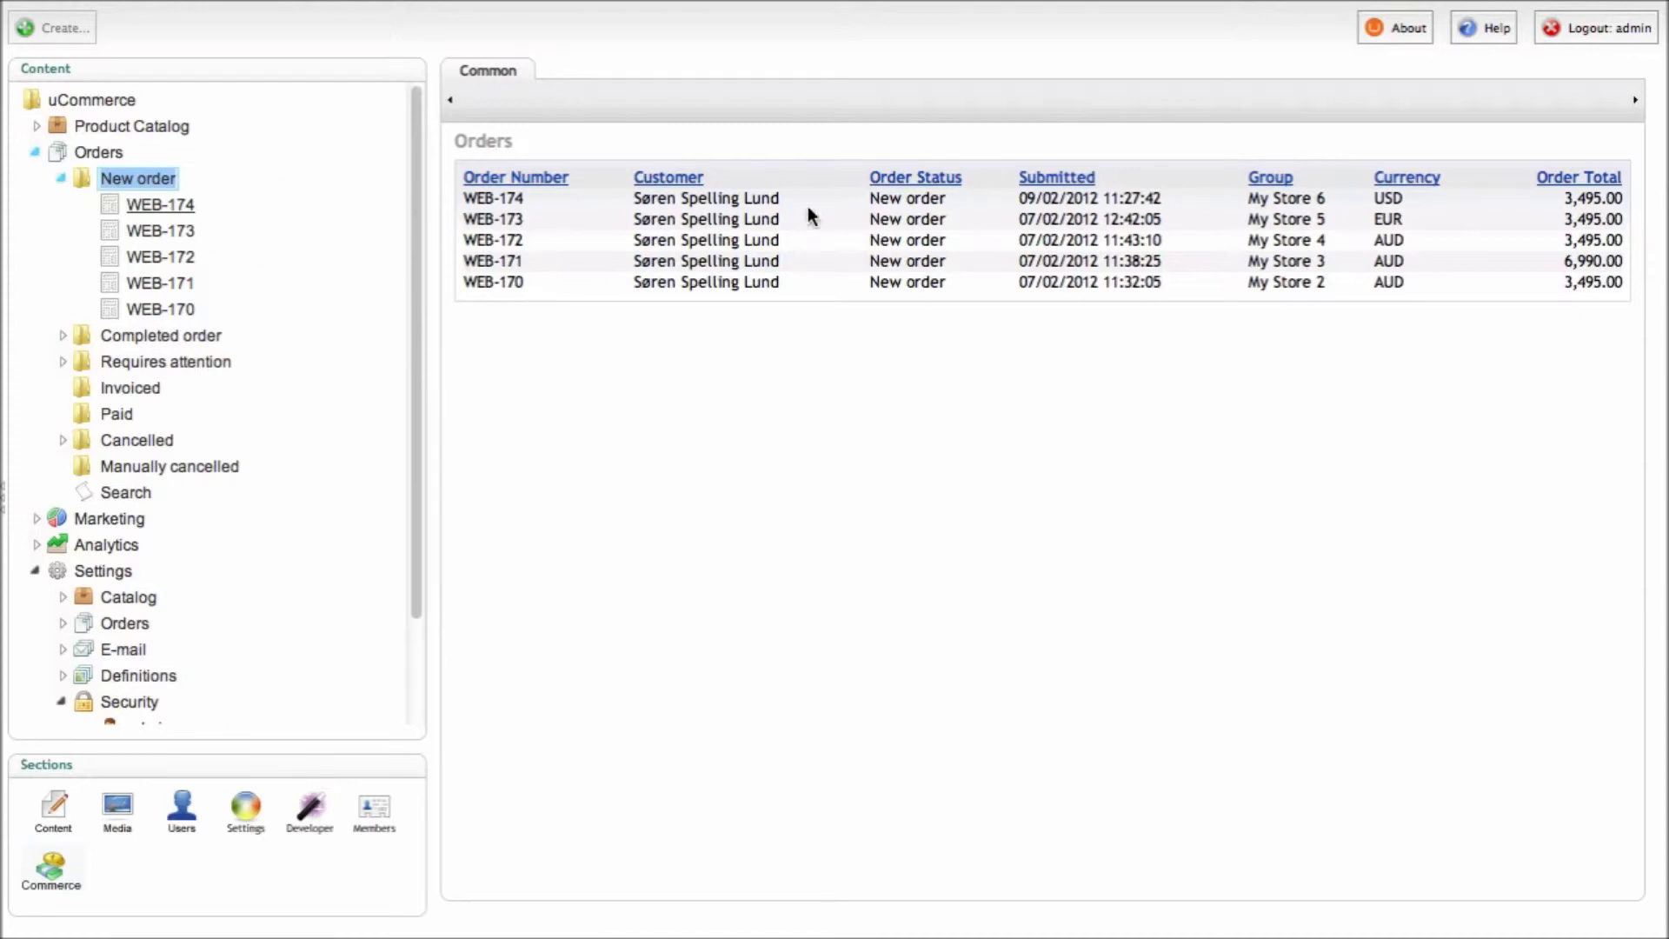
pyautogui.click(739, 199)
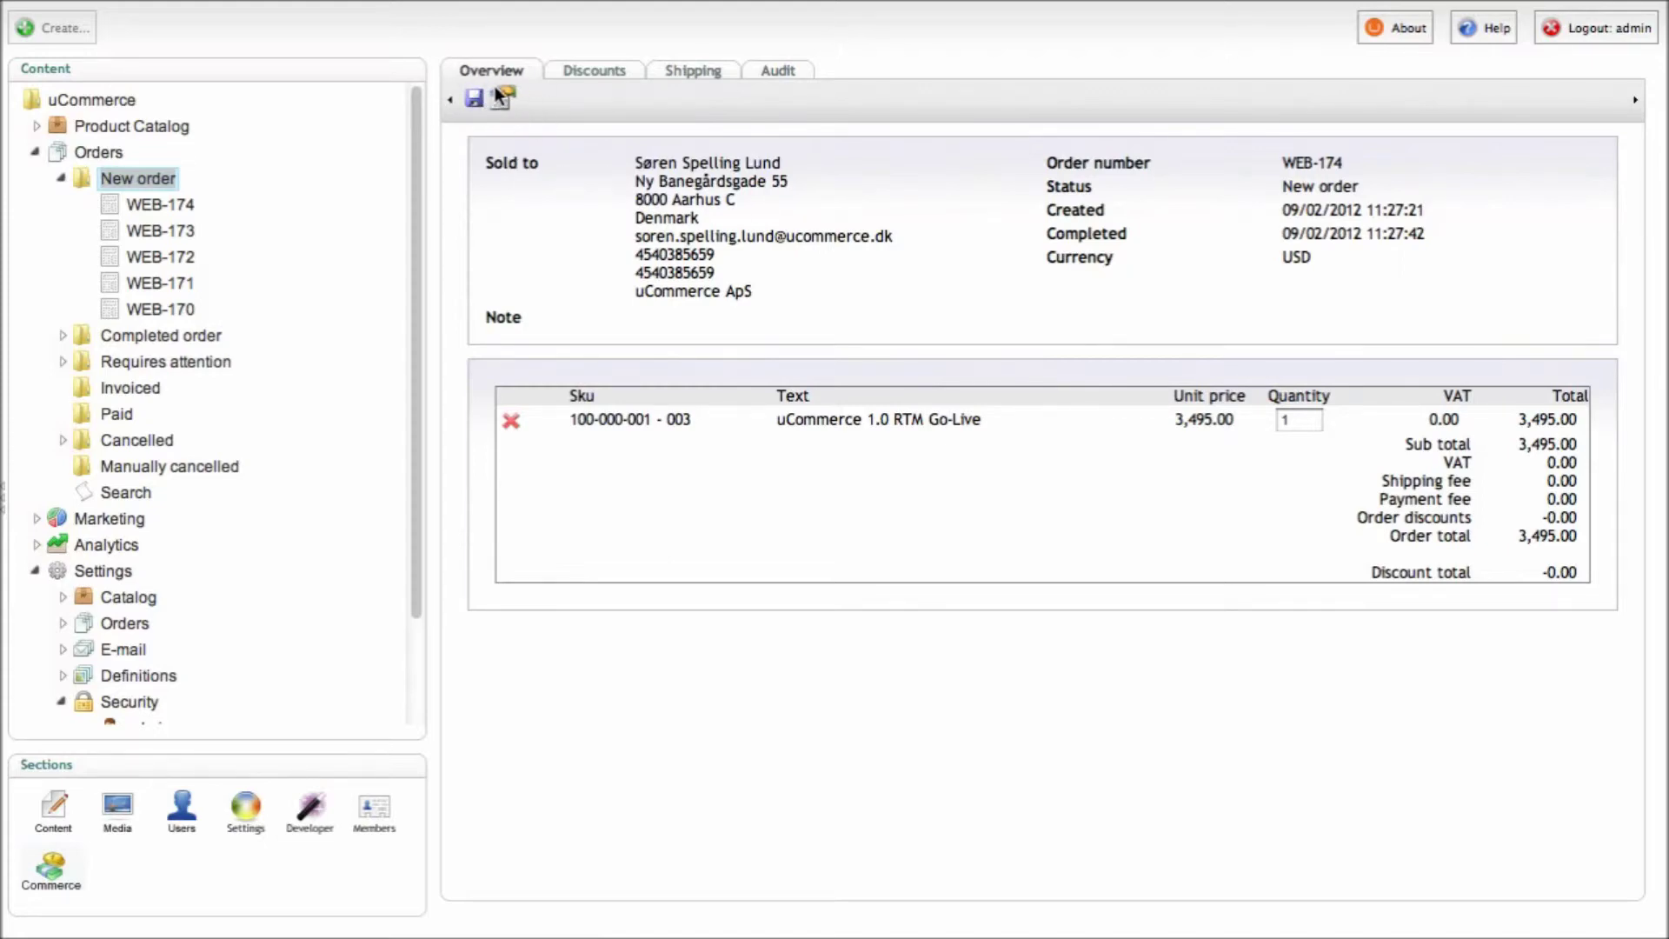
# Step: Revoke the admin user's Change order status permission for My Store 6, save the user, and reopen the first new order
pyautogui.scroll(-3, 248, 477)
pyautogui.click(142, 605)
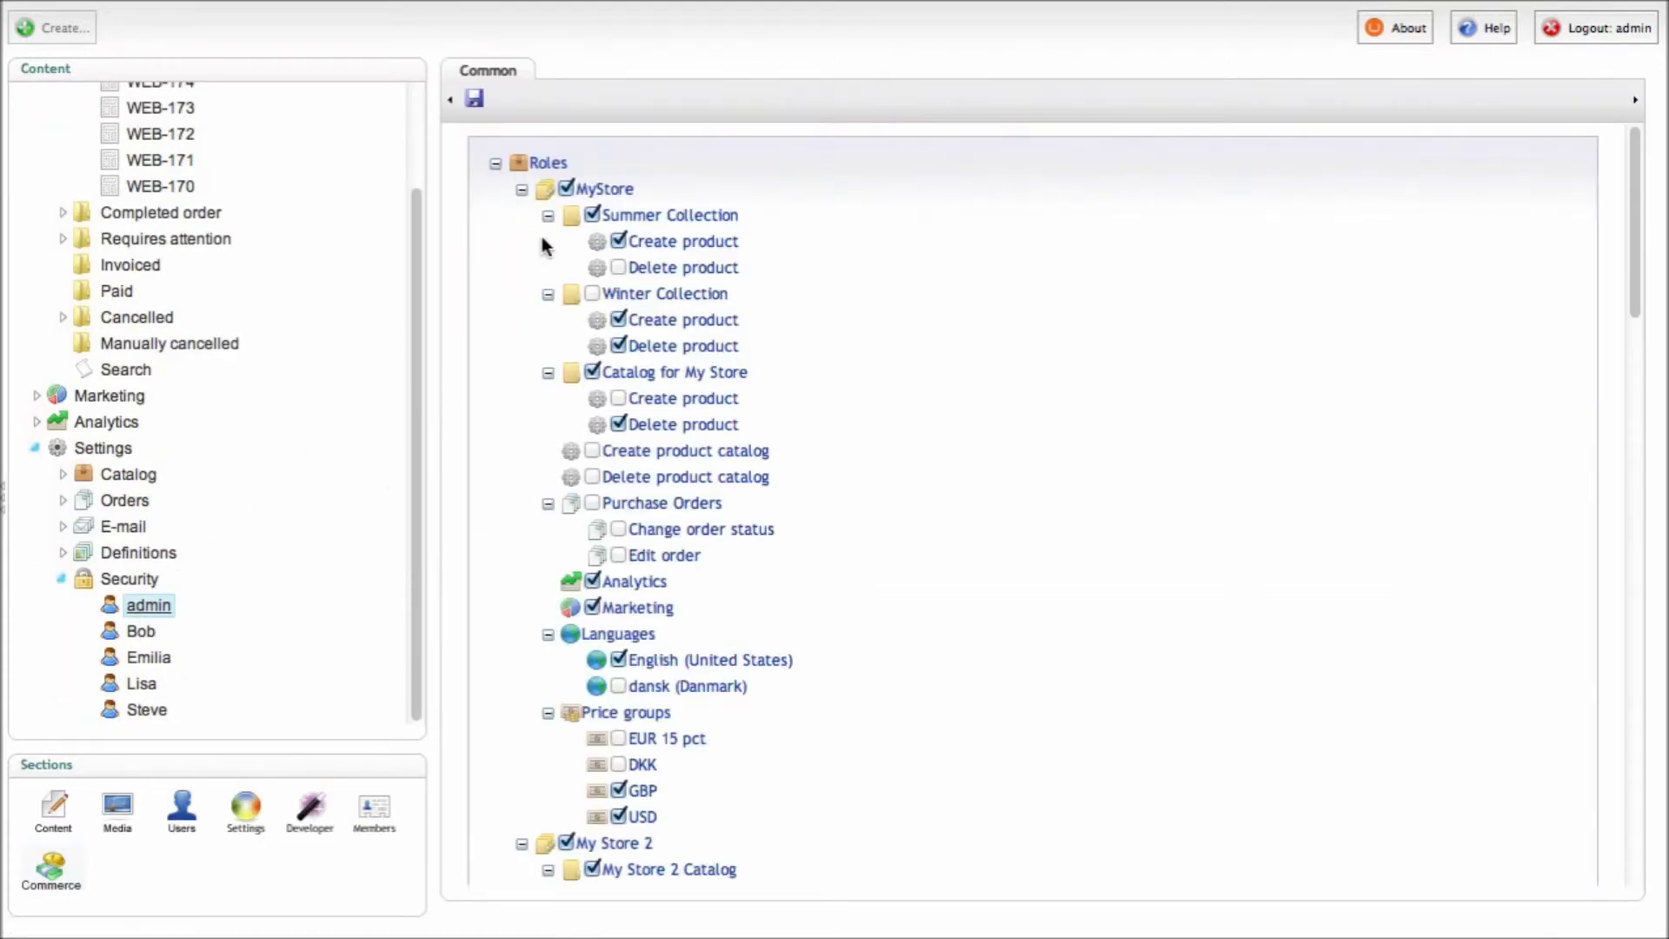
pyautogui.click(521, 188)
pyautogui.click(522, 215)
pyautogui.click(521, 241)
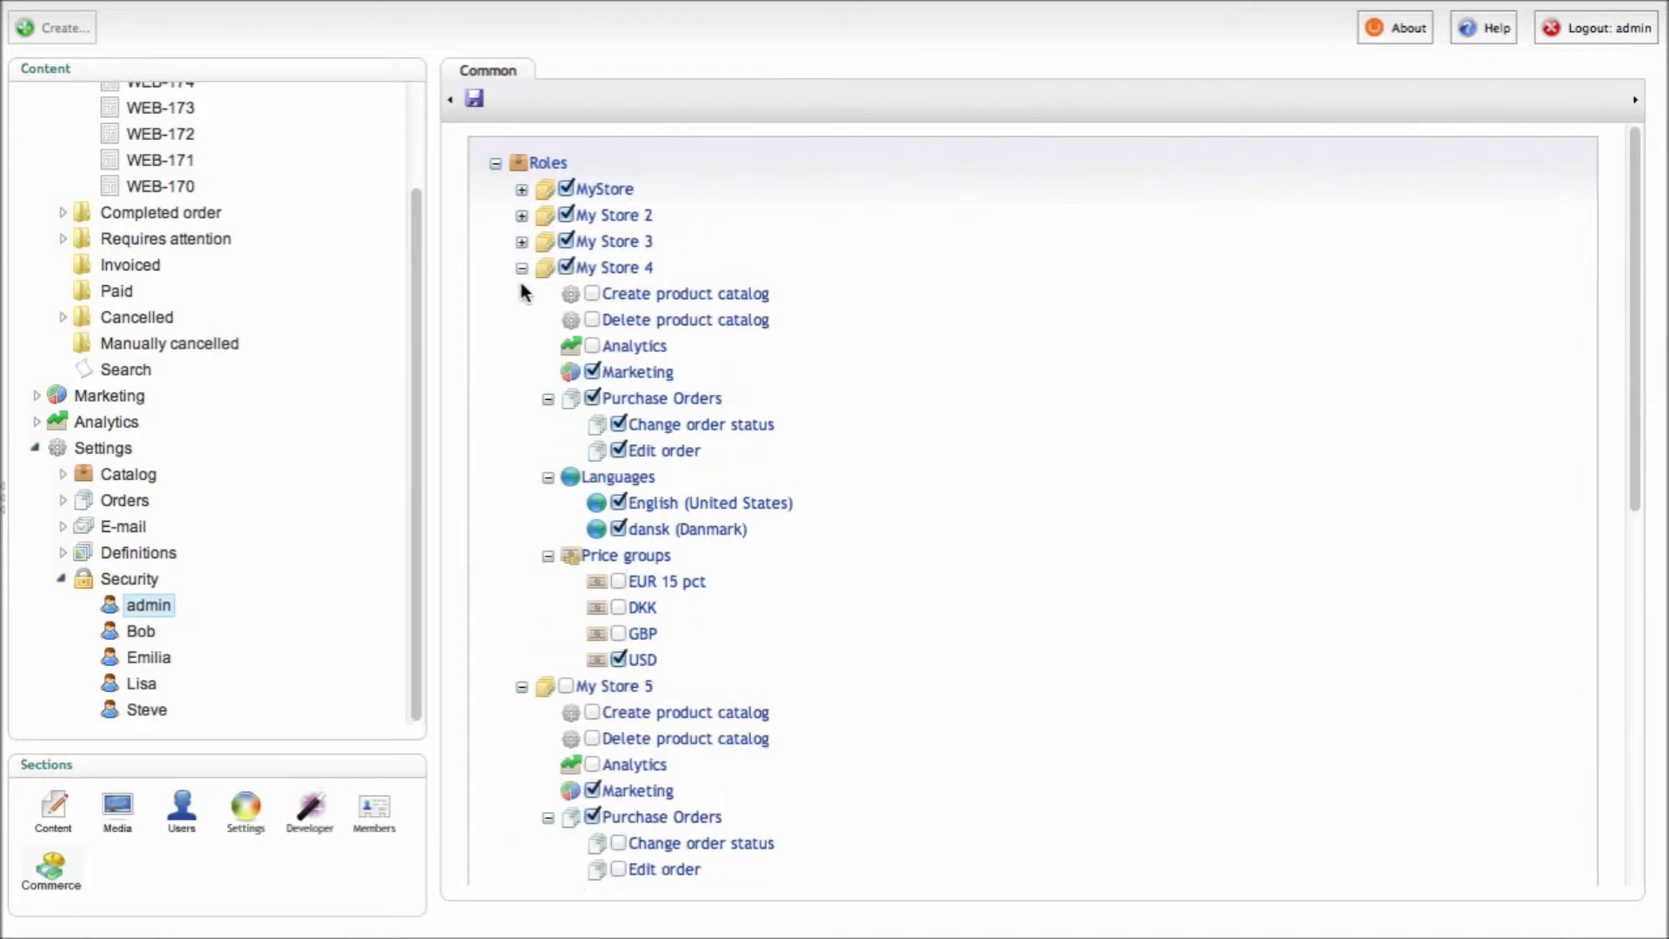
pyautogui.click(522, 267)
pyautogui.click(522, 293)
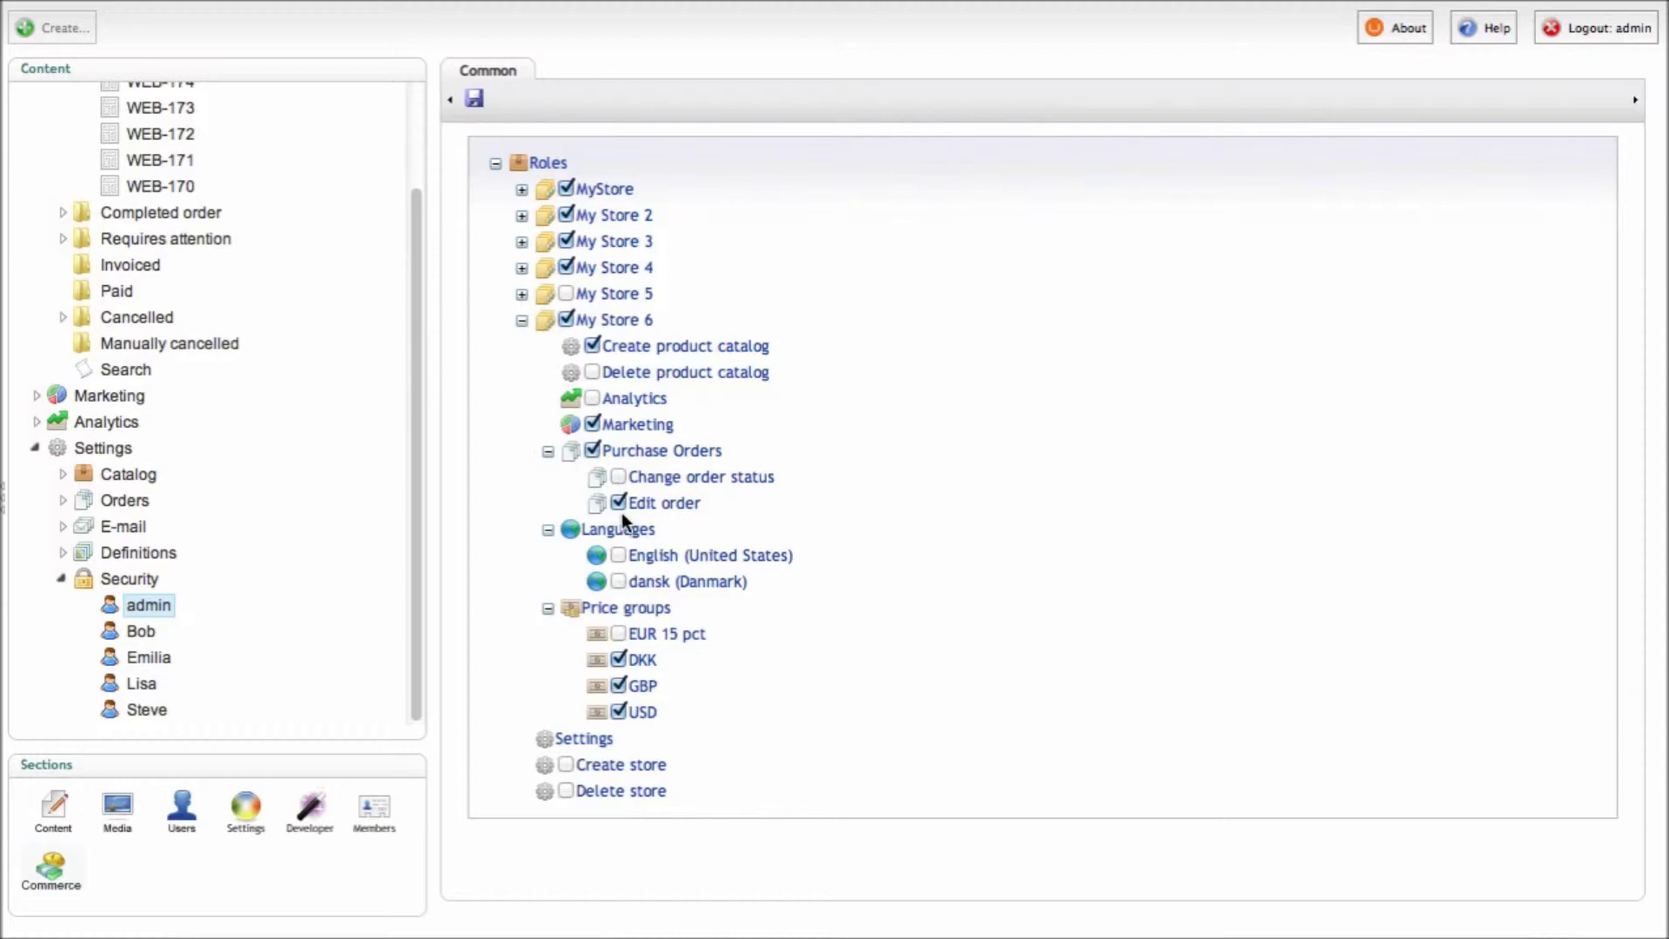
pyautogui.click(475, 98)
pyautogui.scroll(3, 416, 305)
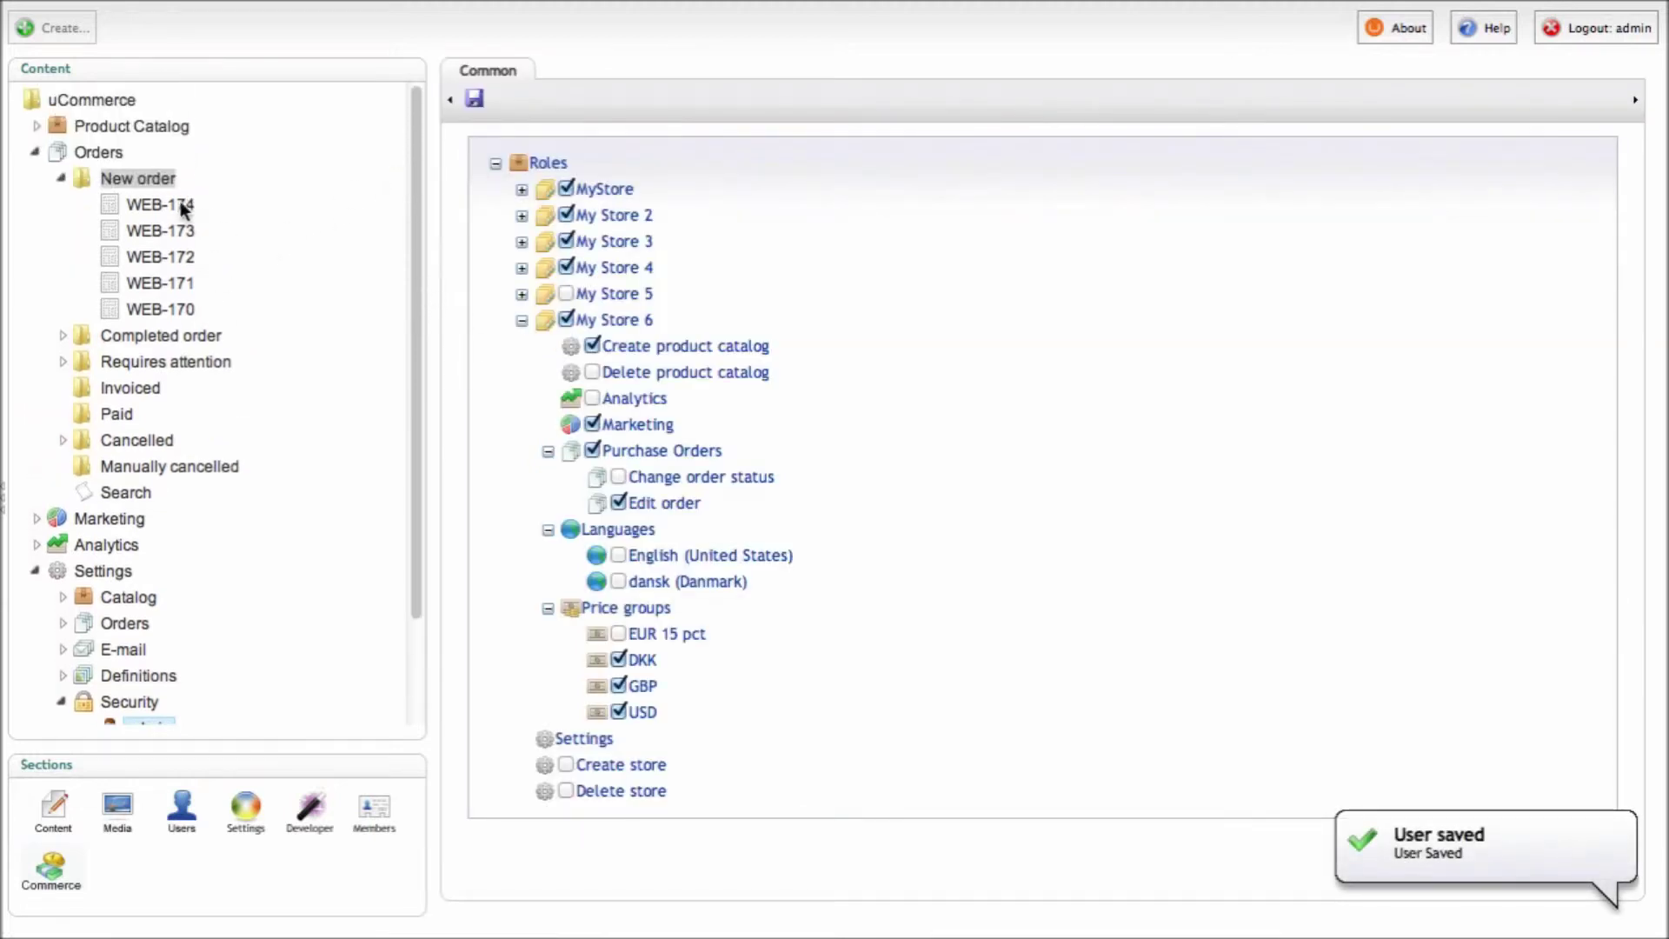
pyautogui.click(180, 204)
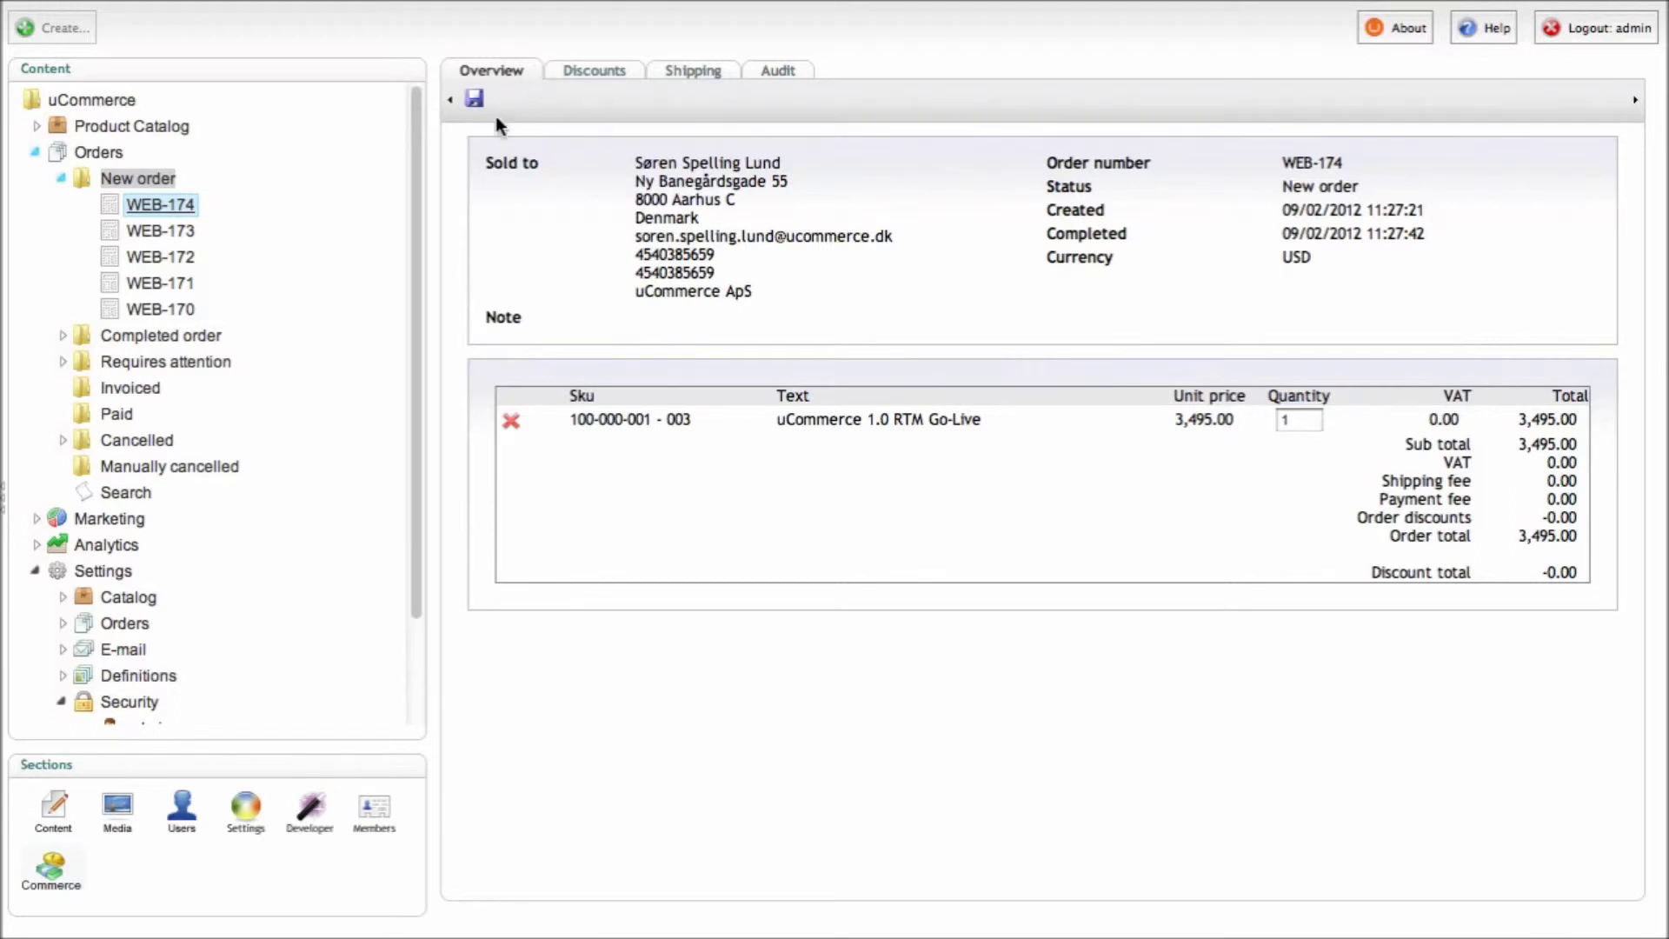
# Step: Revoke the admin user's Edit order permission for My Store 6, save the user, and view the first new order again
pyautogui.scroll(-3, 293, 500)
pyautogui.click(165, 605)
pyautogui.click(522, 190)
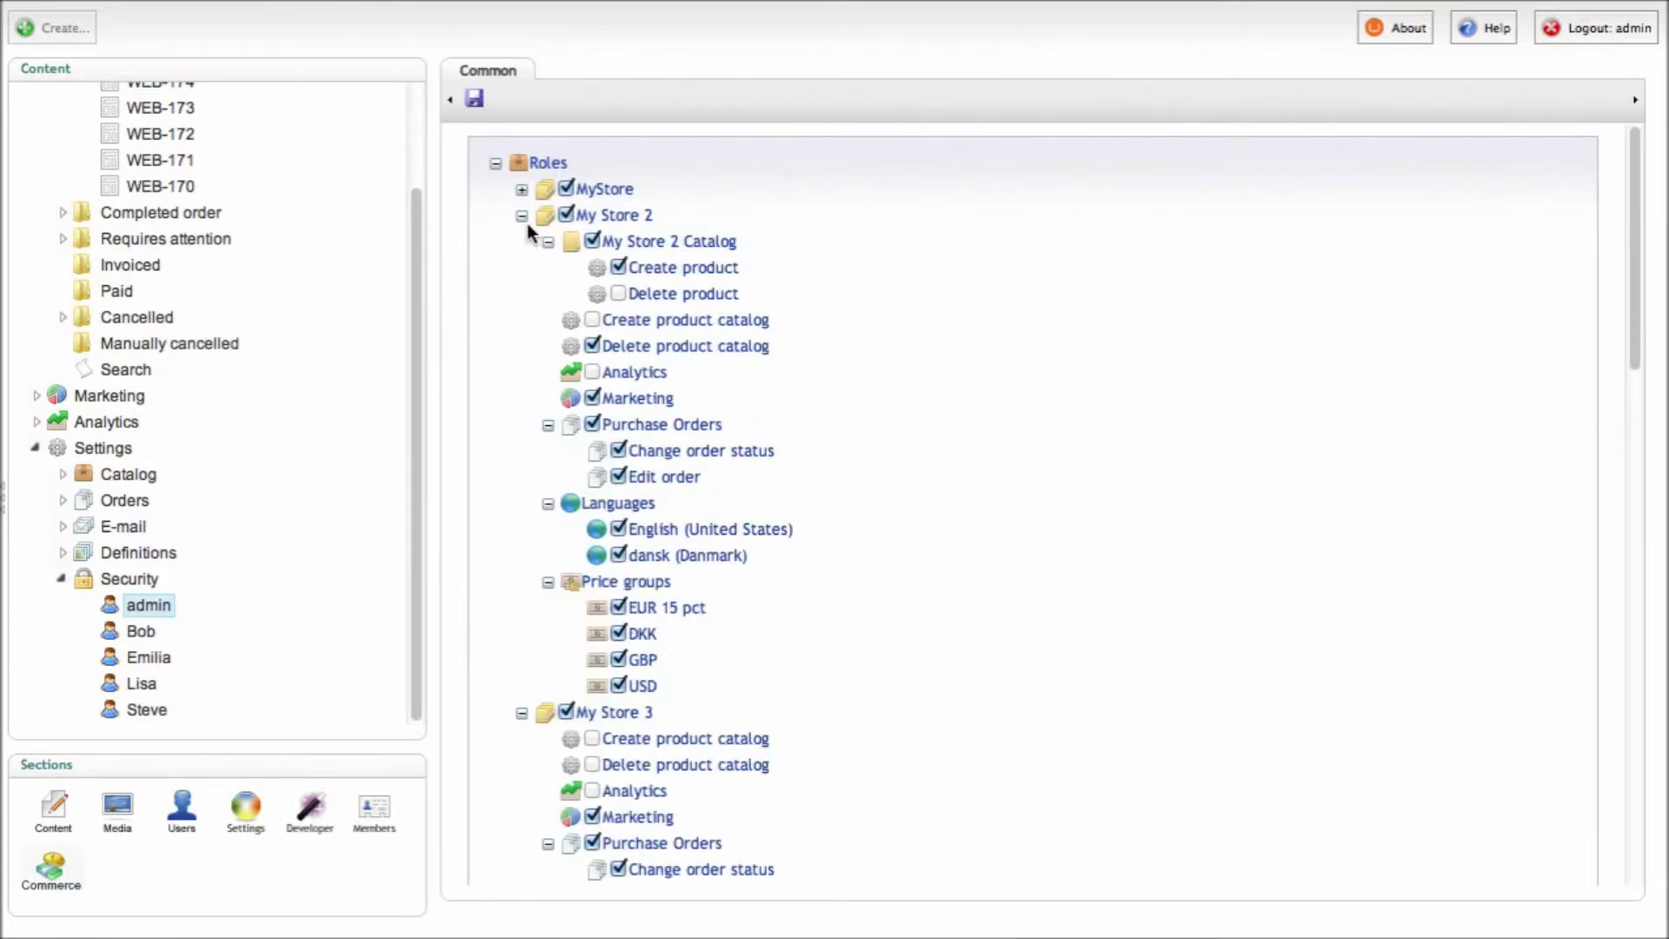
pyautogui.click(522, 216)
pyautogui.click(522, 242)
pyautogui.click(522, 268)
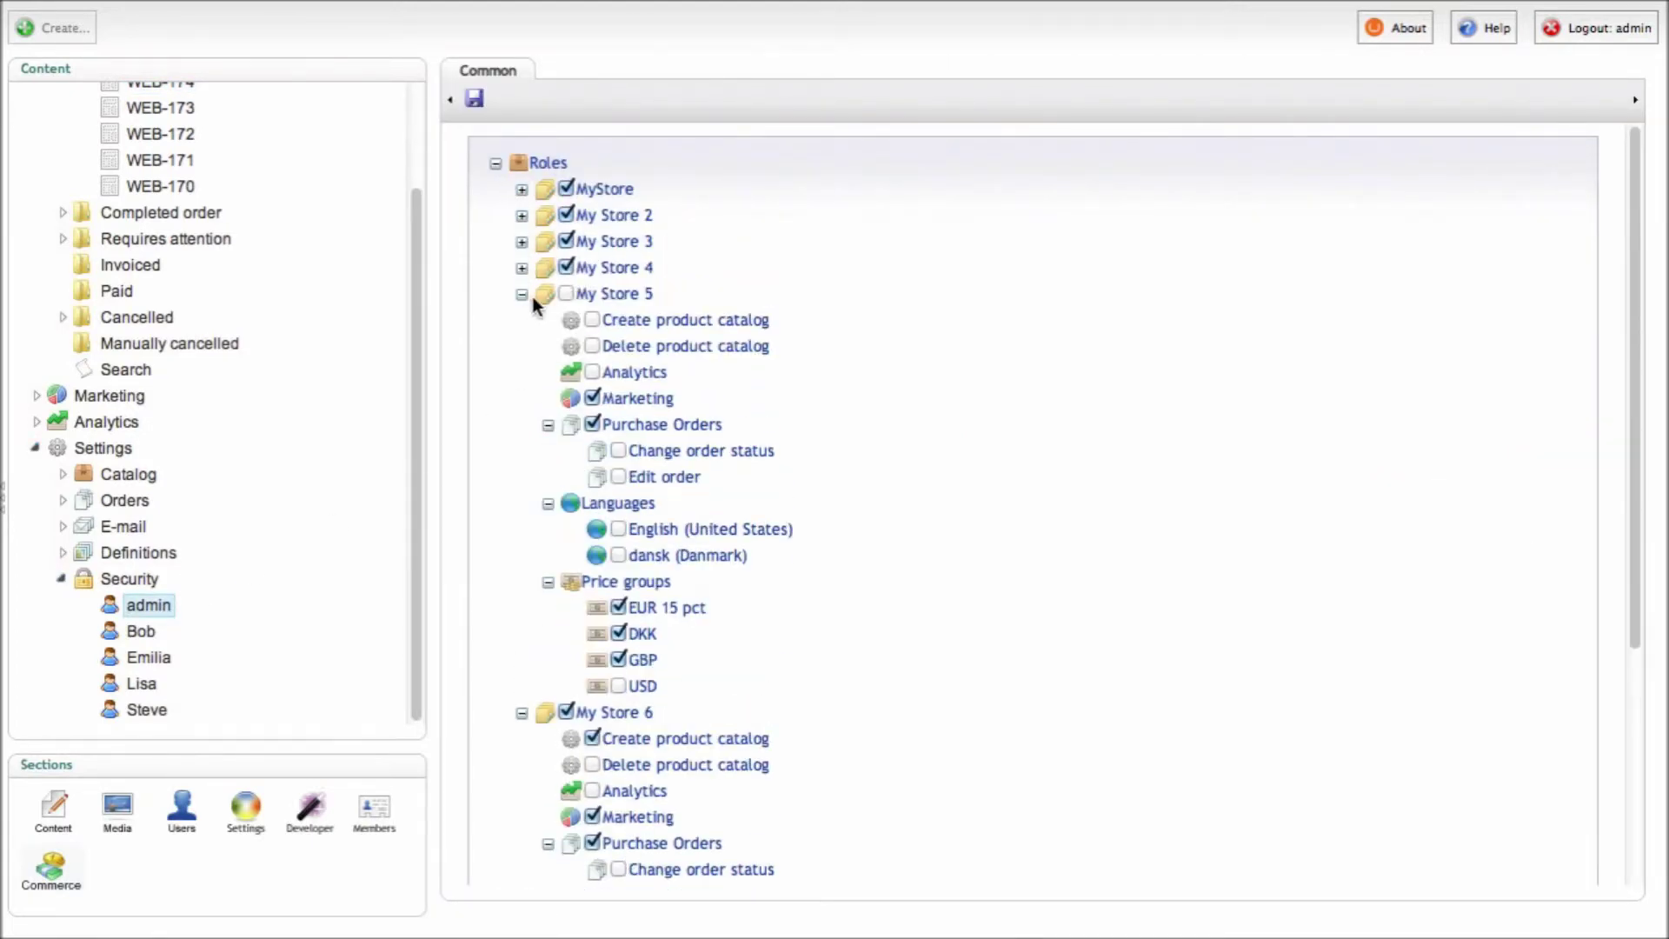
pyautogui.click(523, 294)
pyautogui.click(619, 503)
pyautogui.click(475, 99)
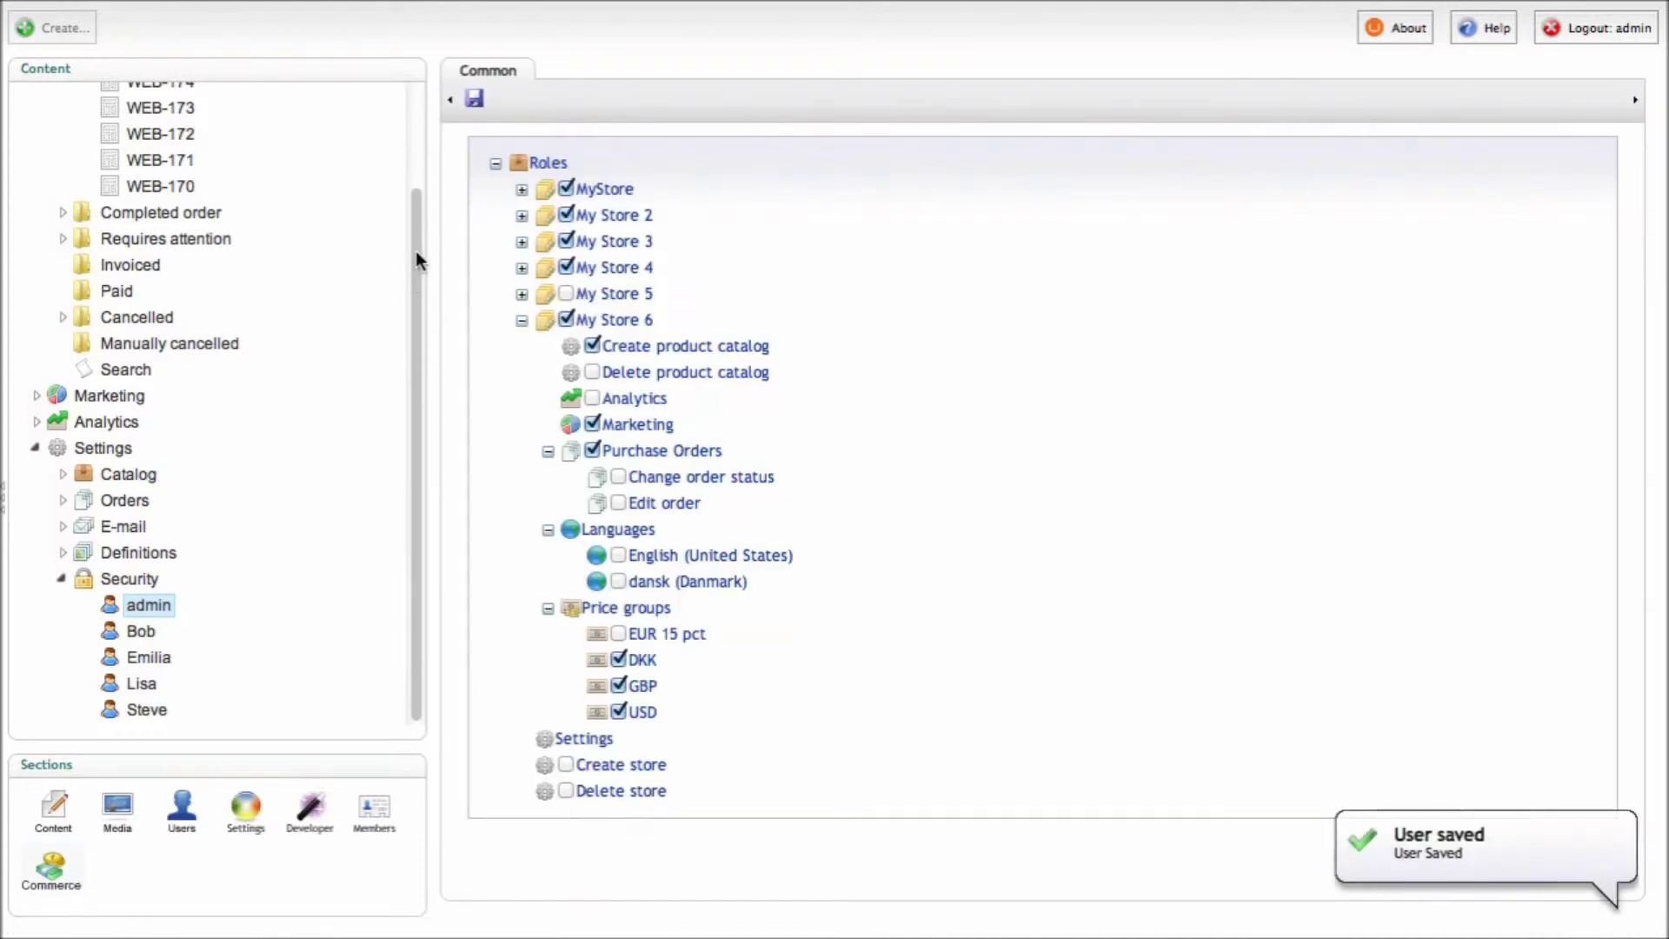
pyautogui.moveTo(414, 272); pyautogui.dragTo(354, 127)
pyautogui.click(142, 207)
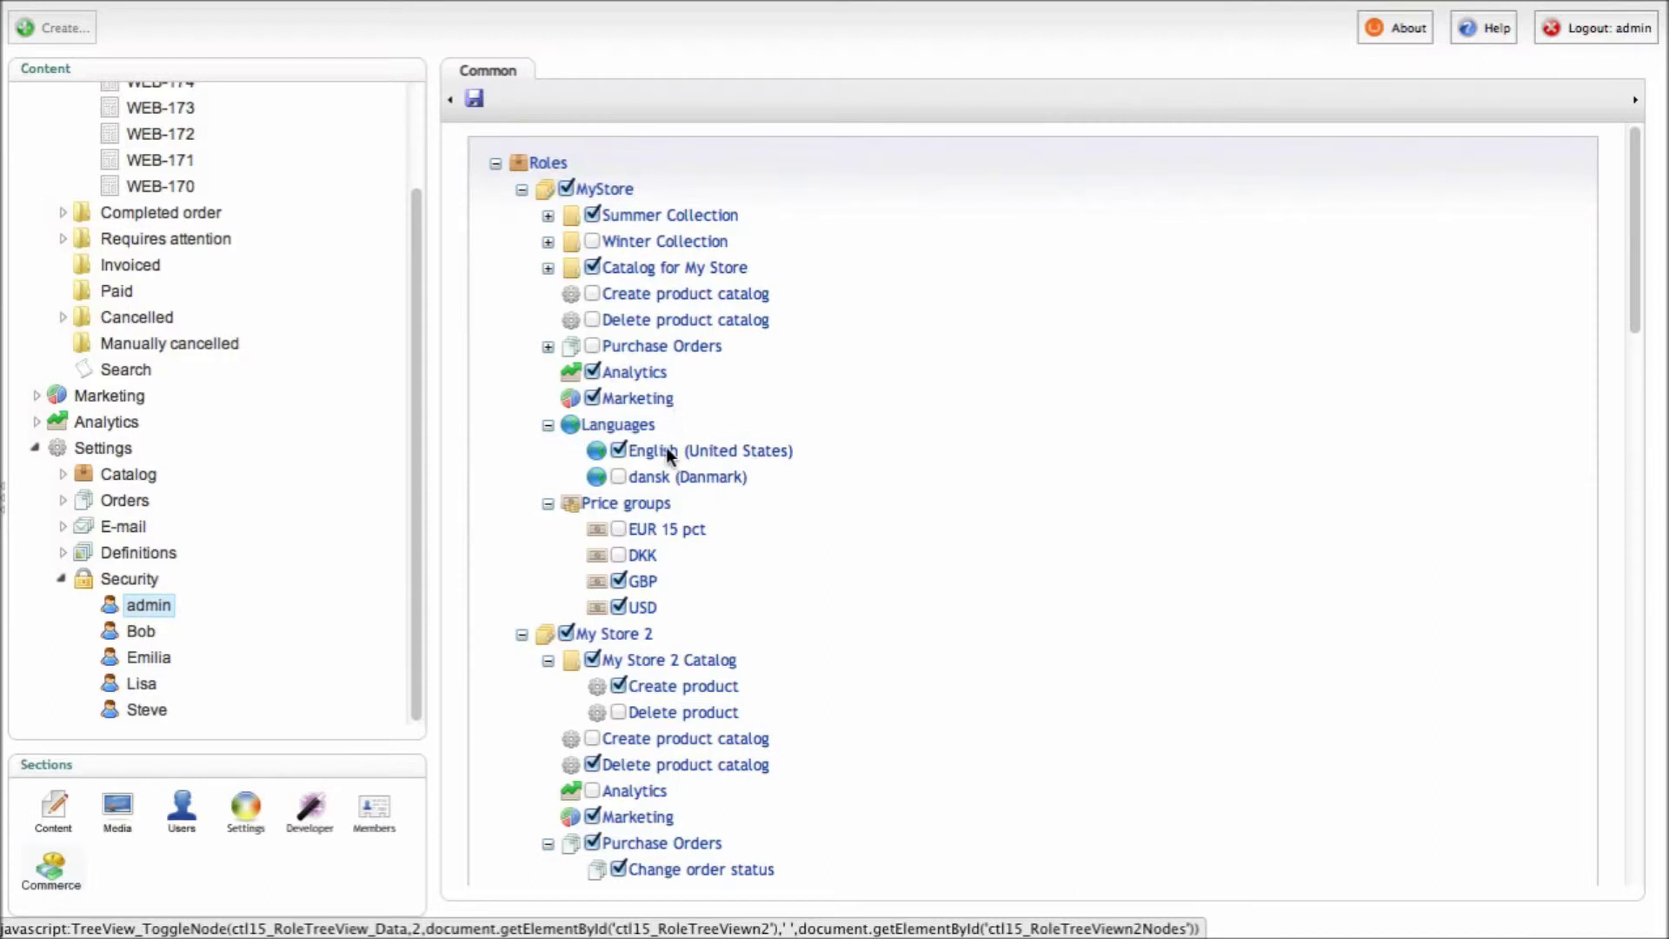
# Step: Collapse MyStore's Price groups in the admin user's roles and open the Summer Collection catalog under MyStore
pyautogui.click(549, 503)
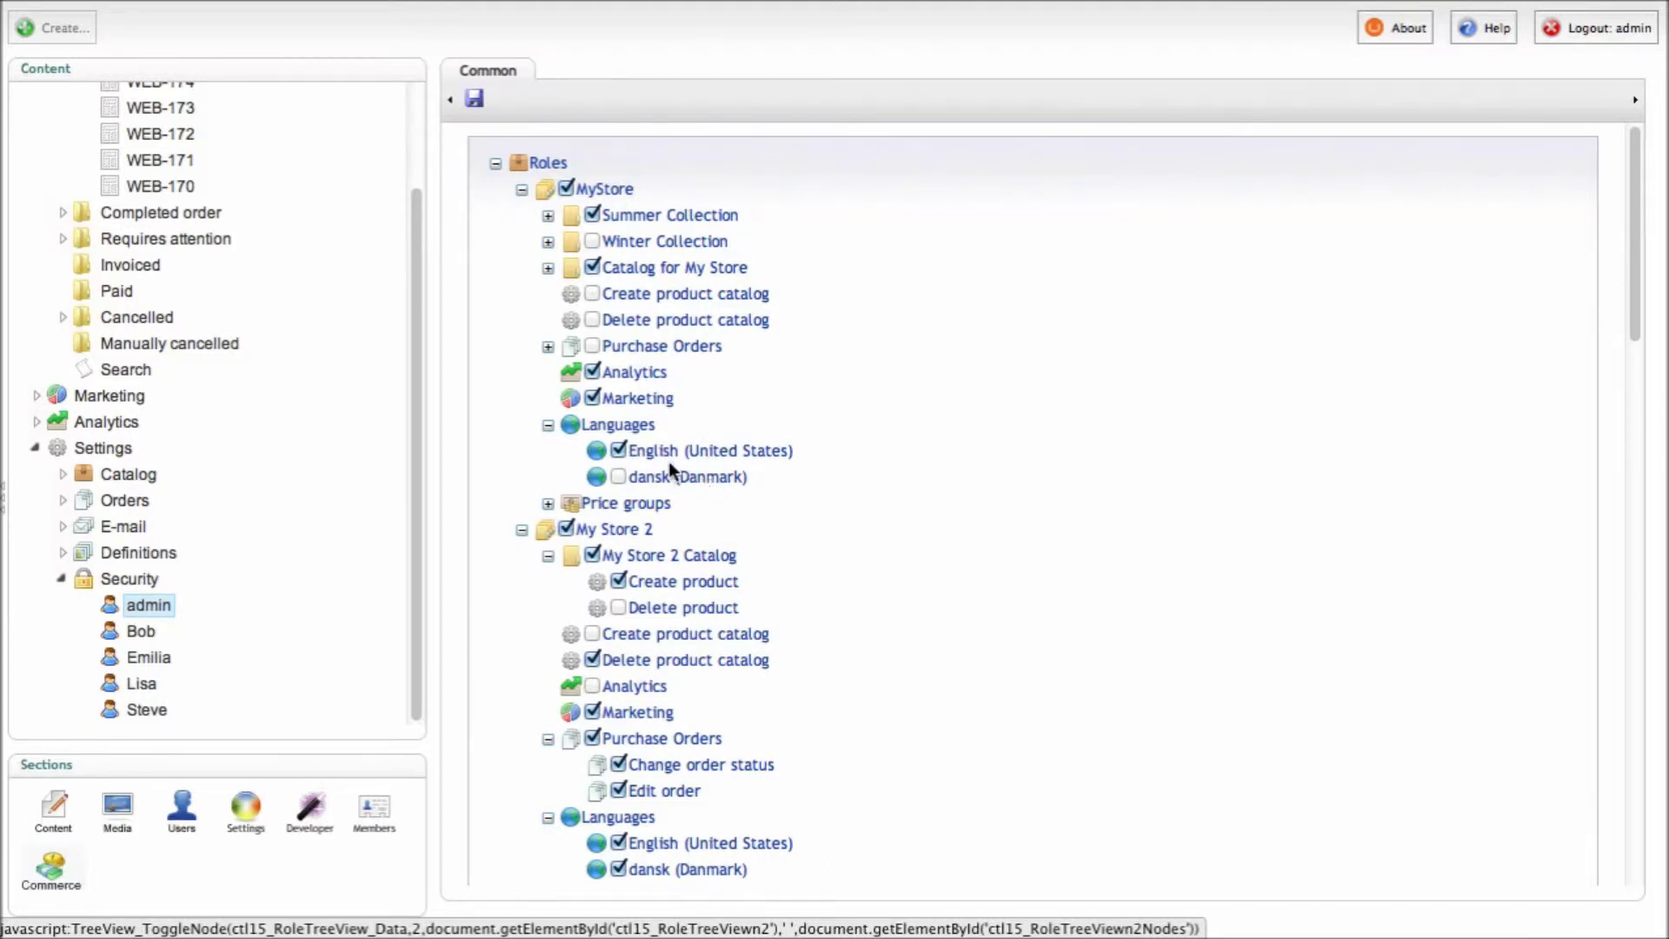
pyautogui.moveTo(419, 398); pyautogui.dragTo(417, 283)
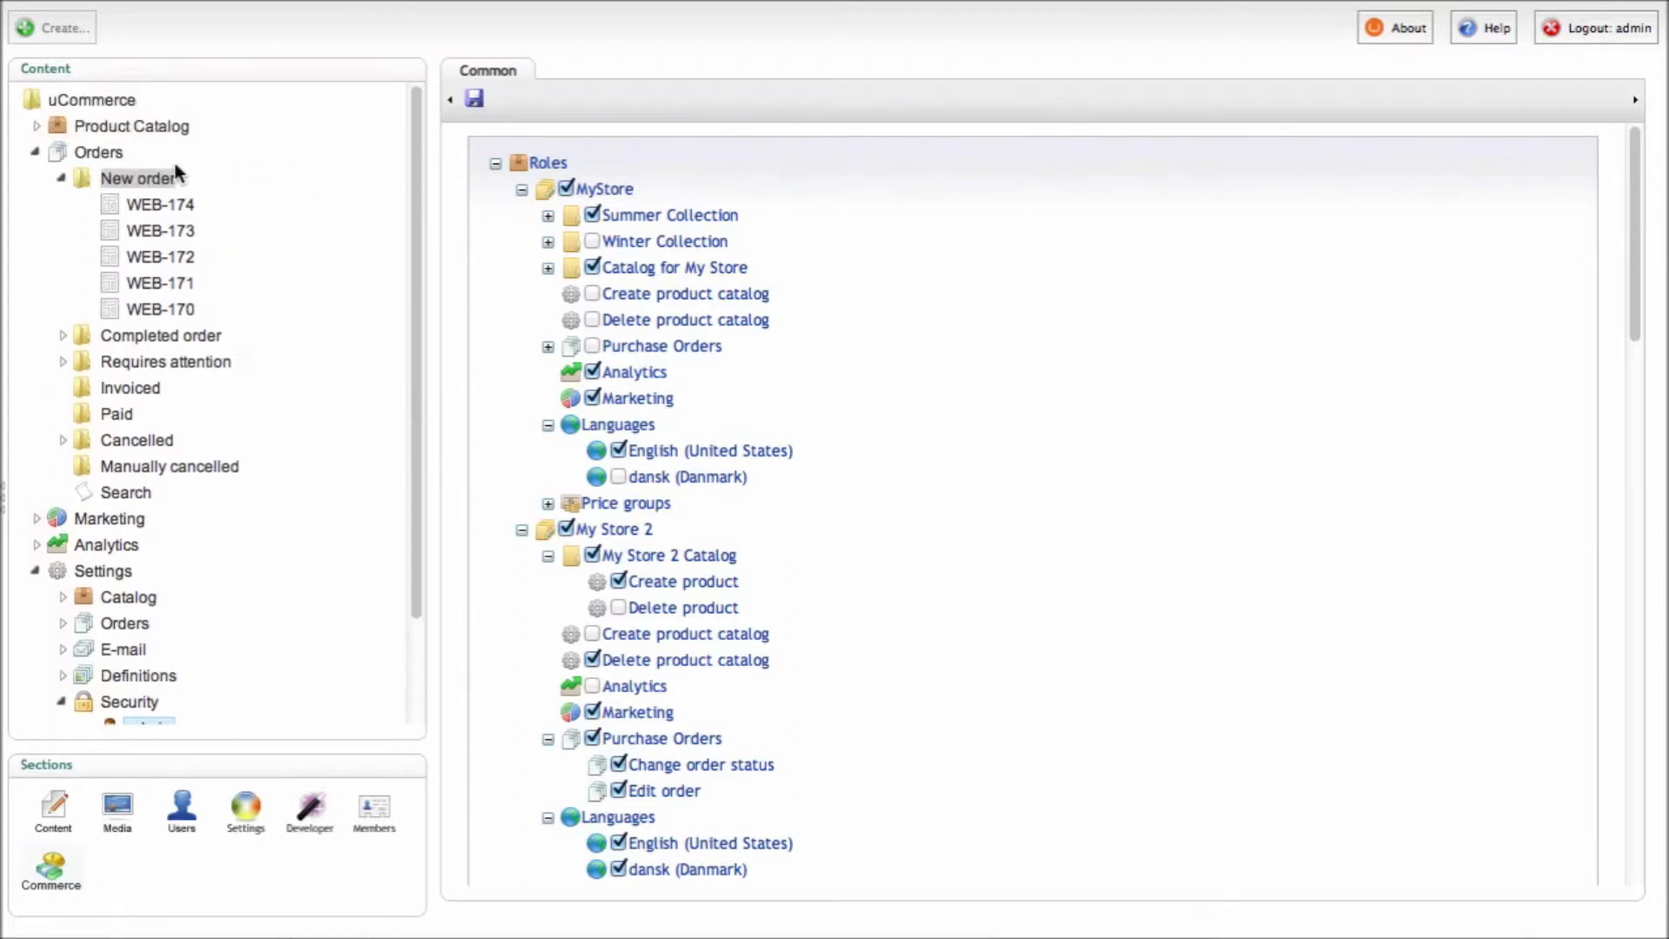
pyautogui.click(35, 152)
pyautogui.click(36, 126)
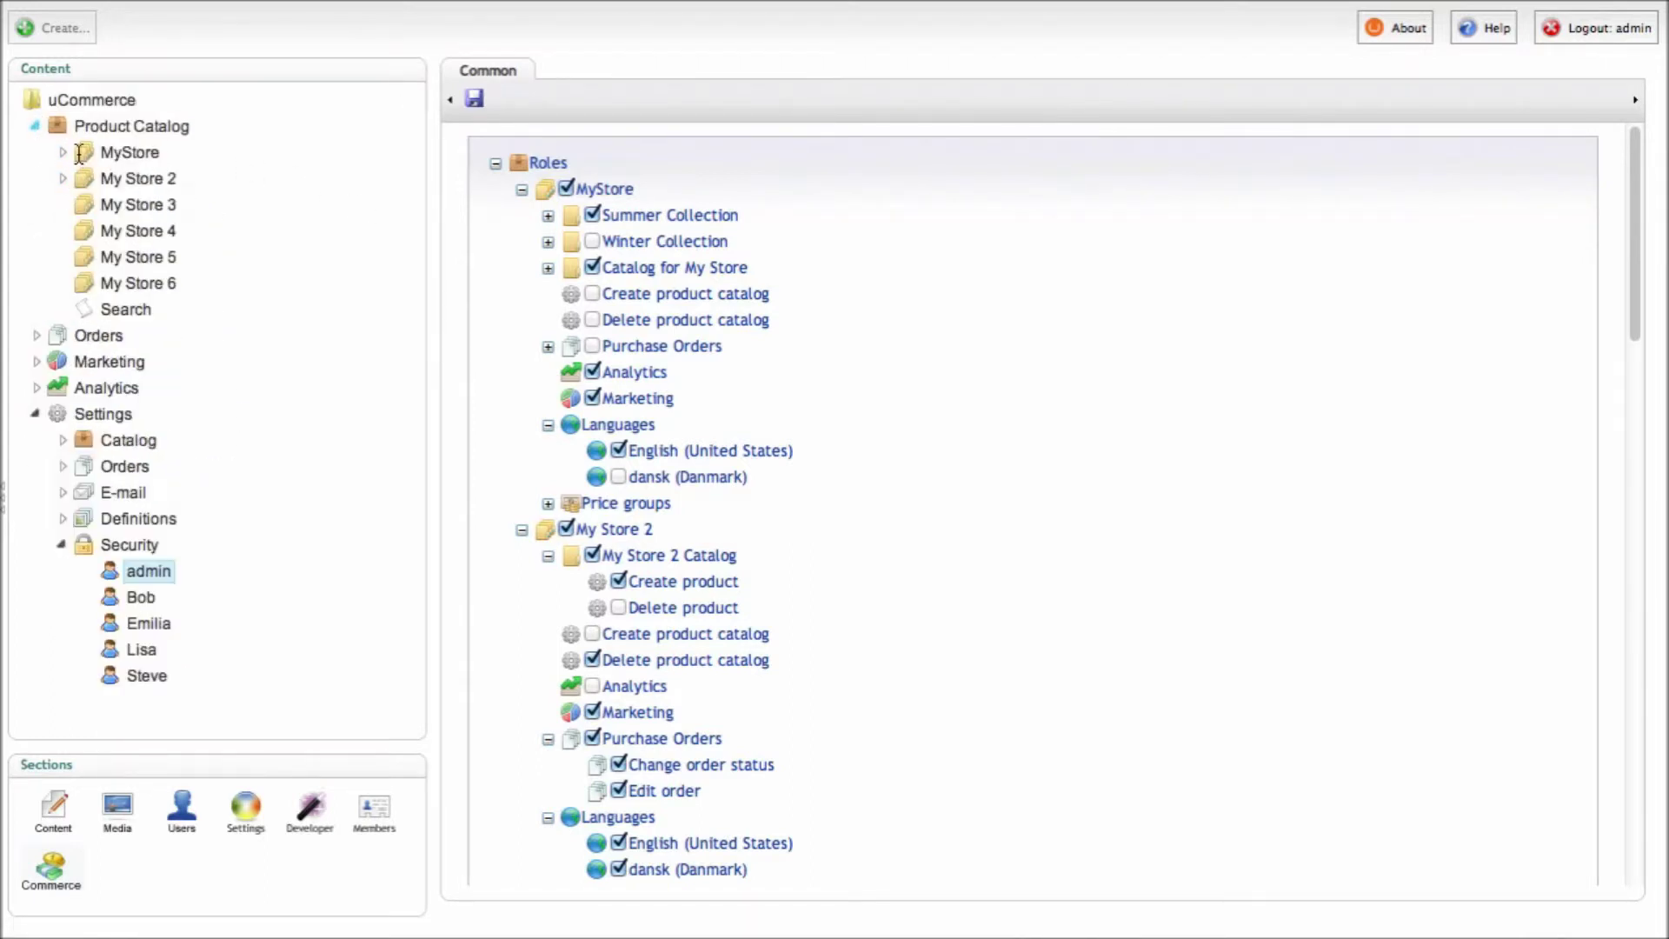
pyautogui.click(63, 152)
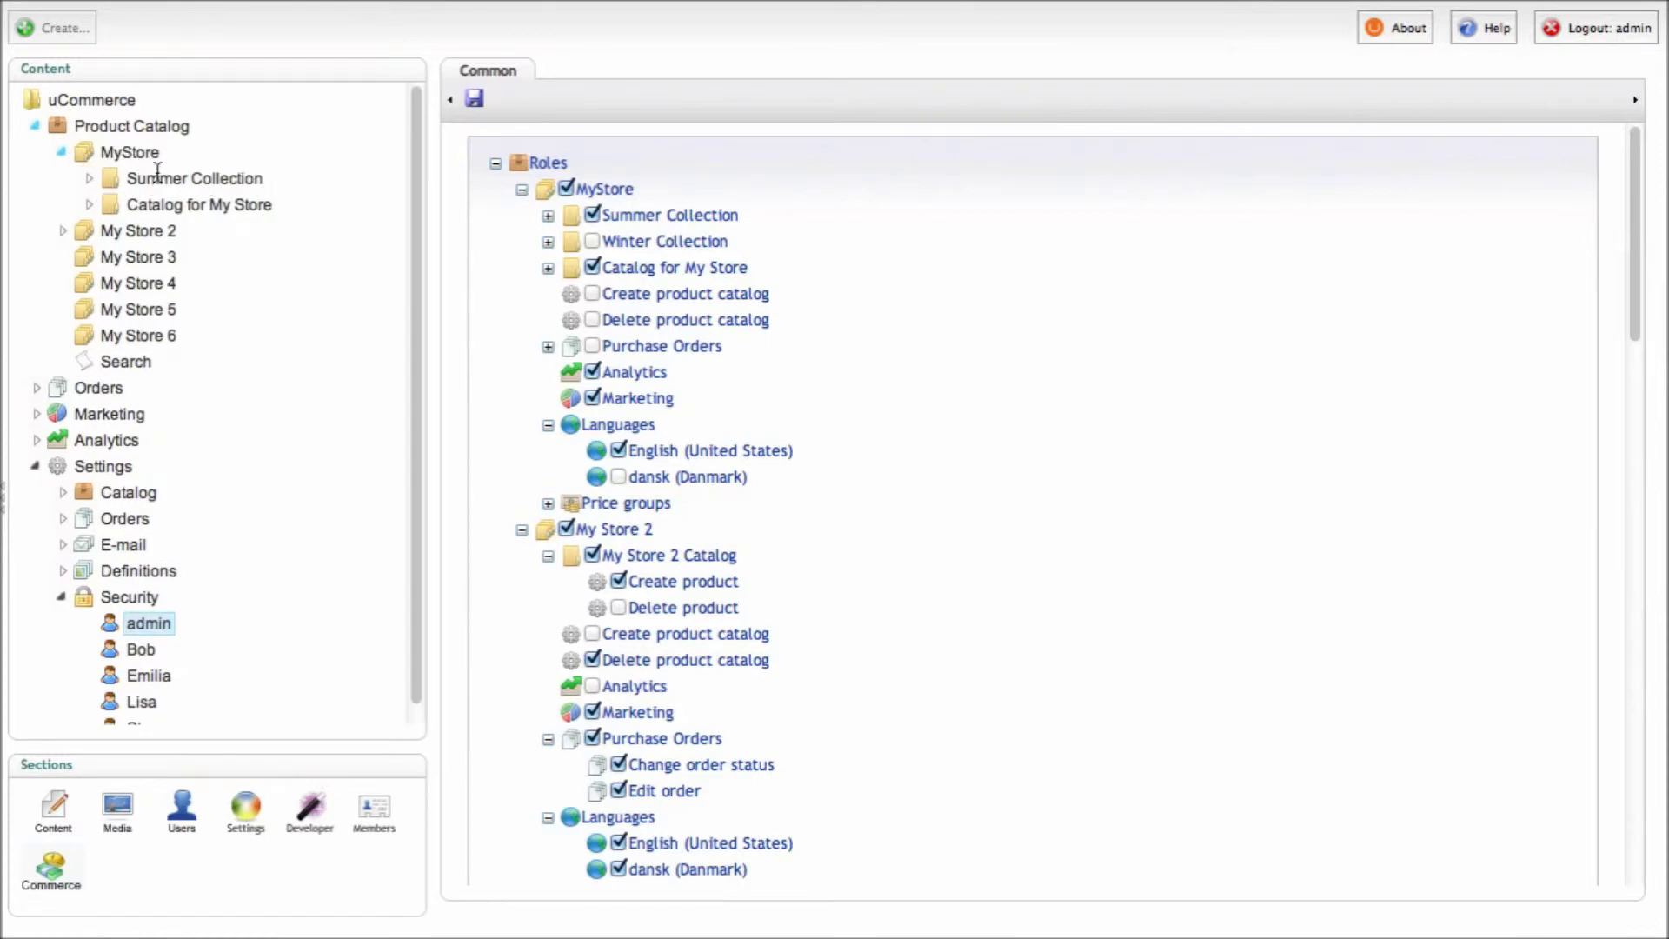
pyautogui.click(161, 178)
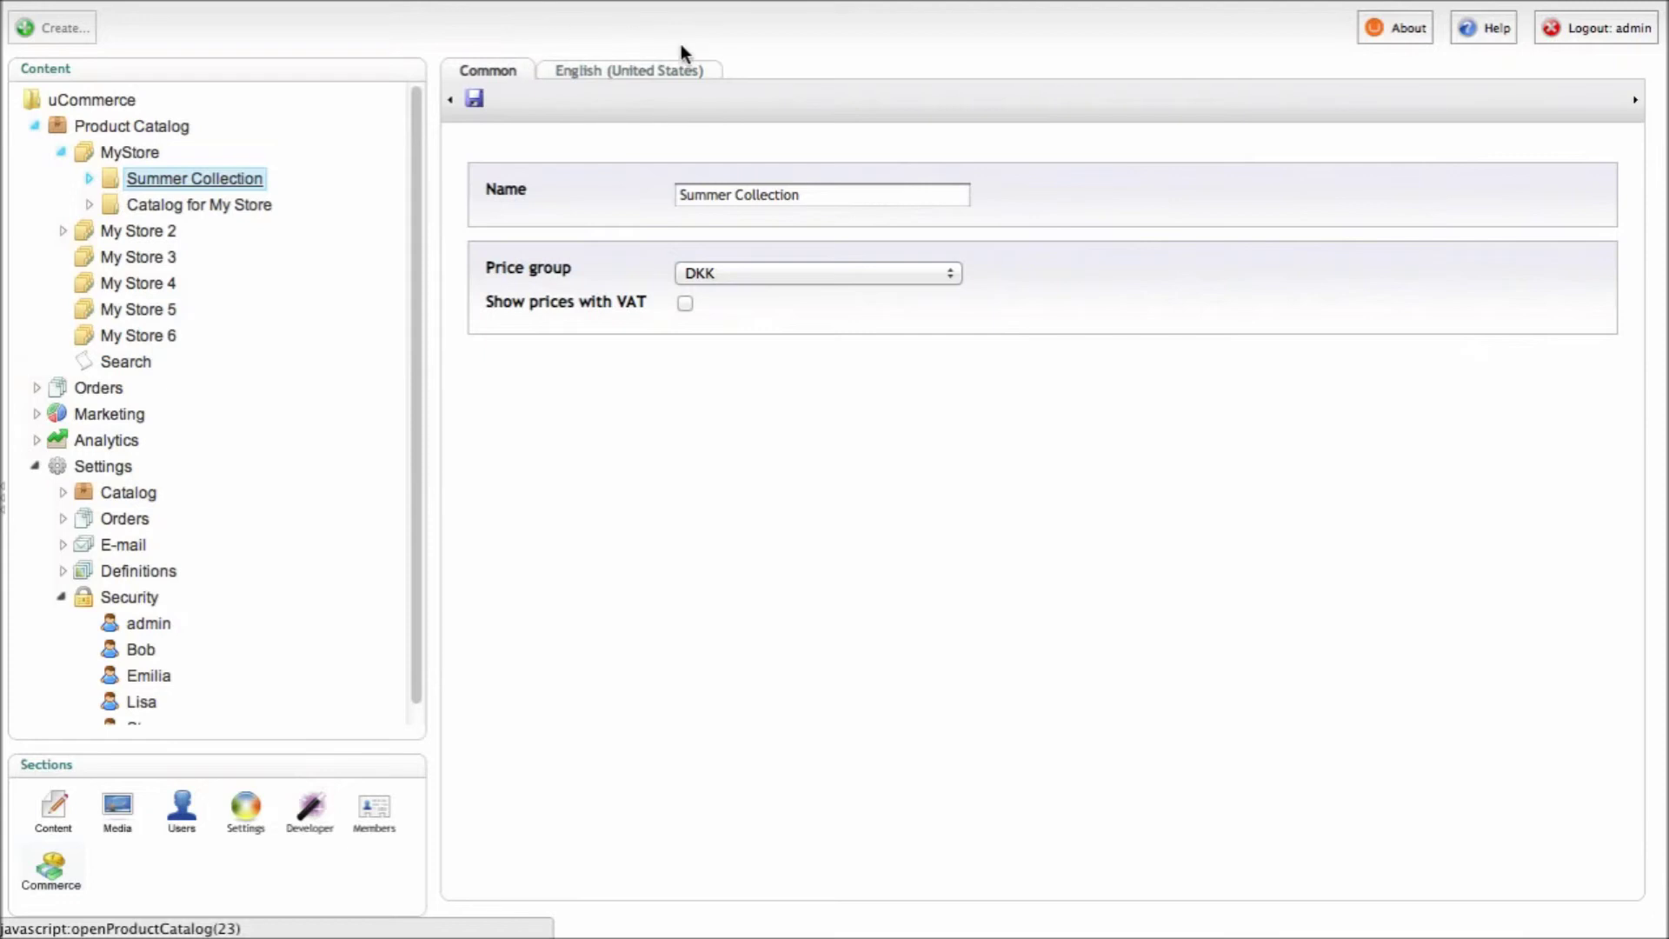
# Step: Grant the admin user the dansk (Danmark) language for MyStore, save the user, and reopen the Summer Collection catalog
pyautogui.click(153, 624)
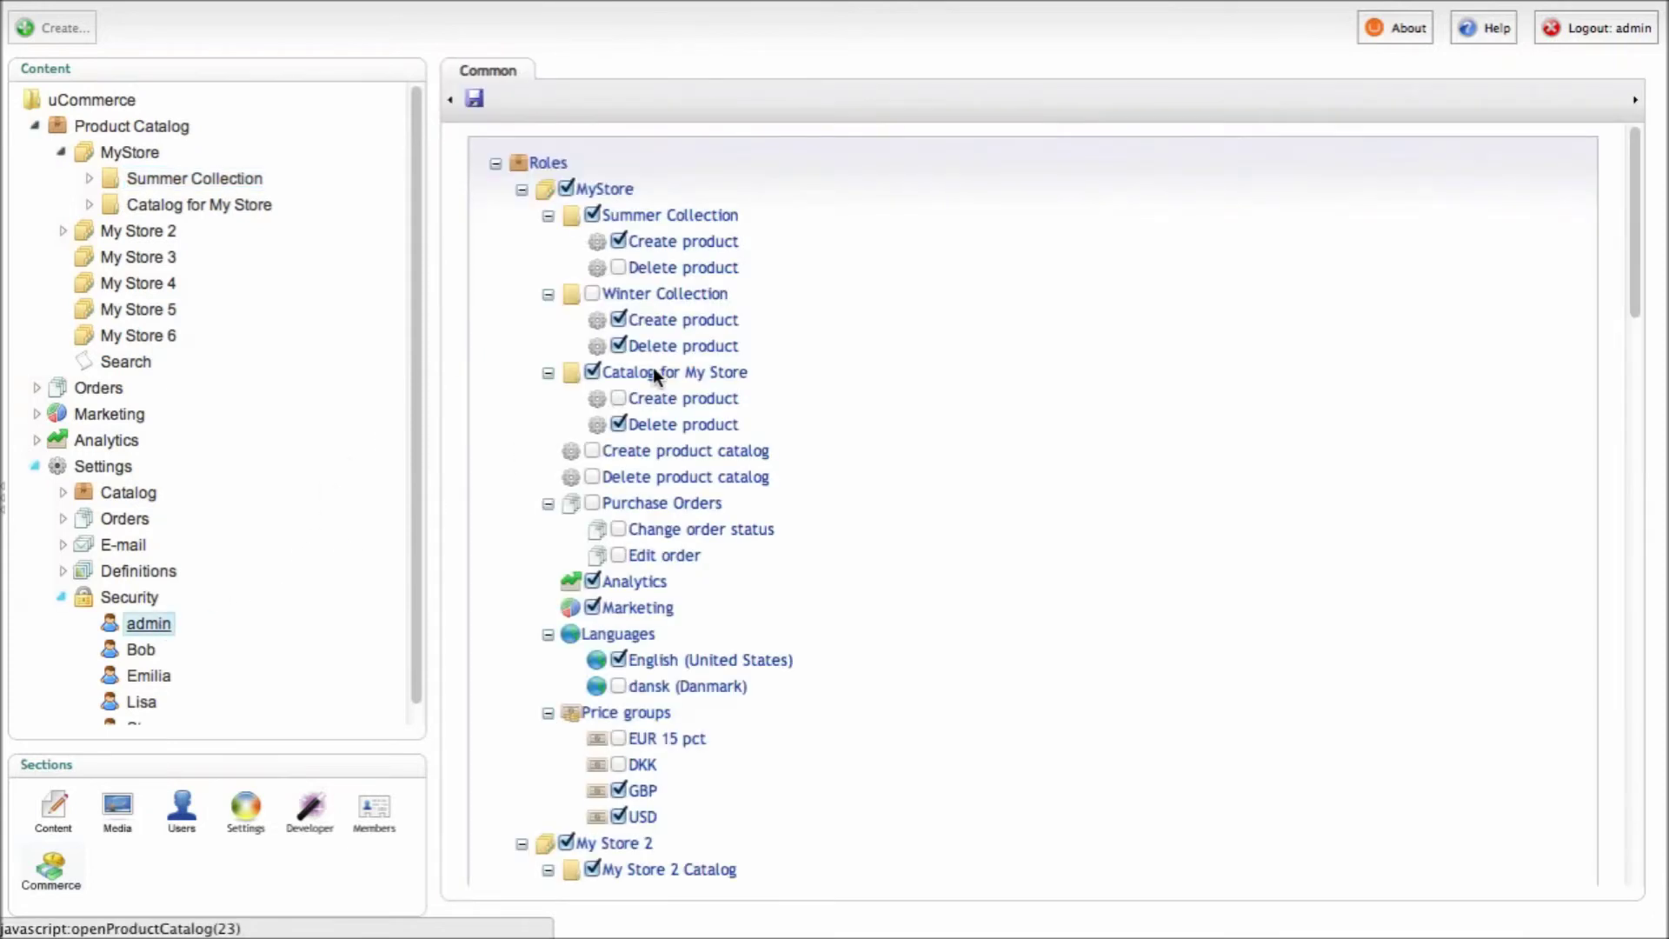
pyautogui.click(618, 687)
pyautogui.click(479, 99)
pyautogui.click(182, 177)
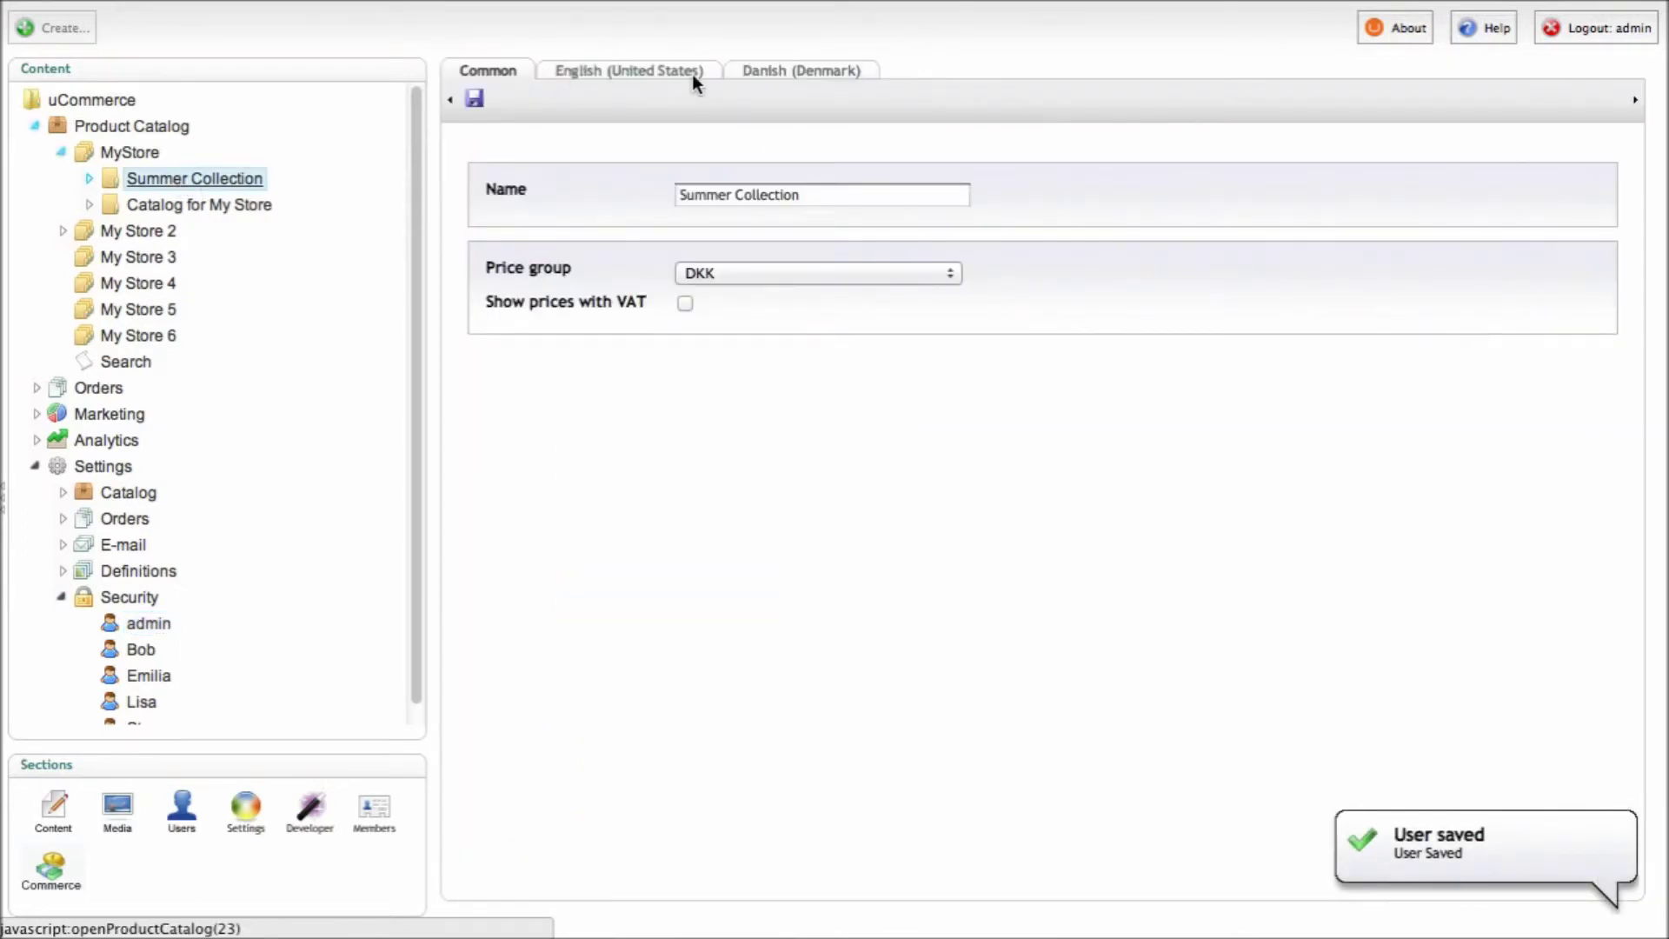
# Step: Open the My Store 2 Catalog to check its language versions, and collapse the My Store 2 and MyStore nodes
pyautogui.click(63, 230)
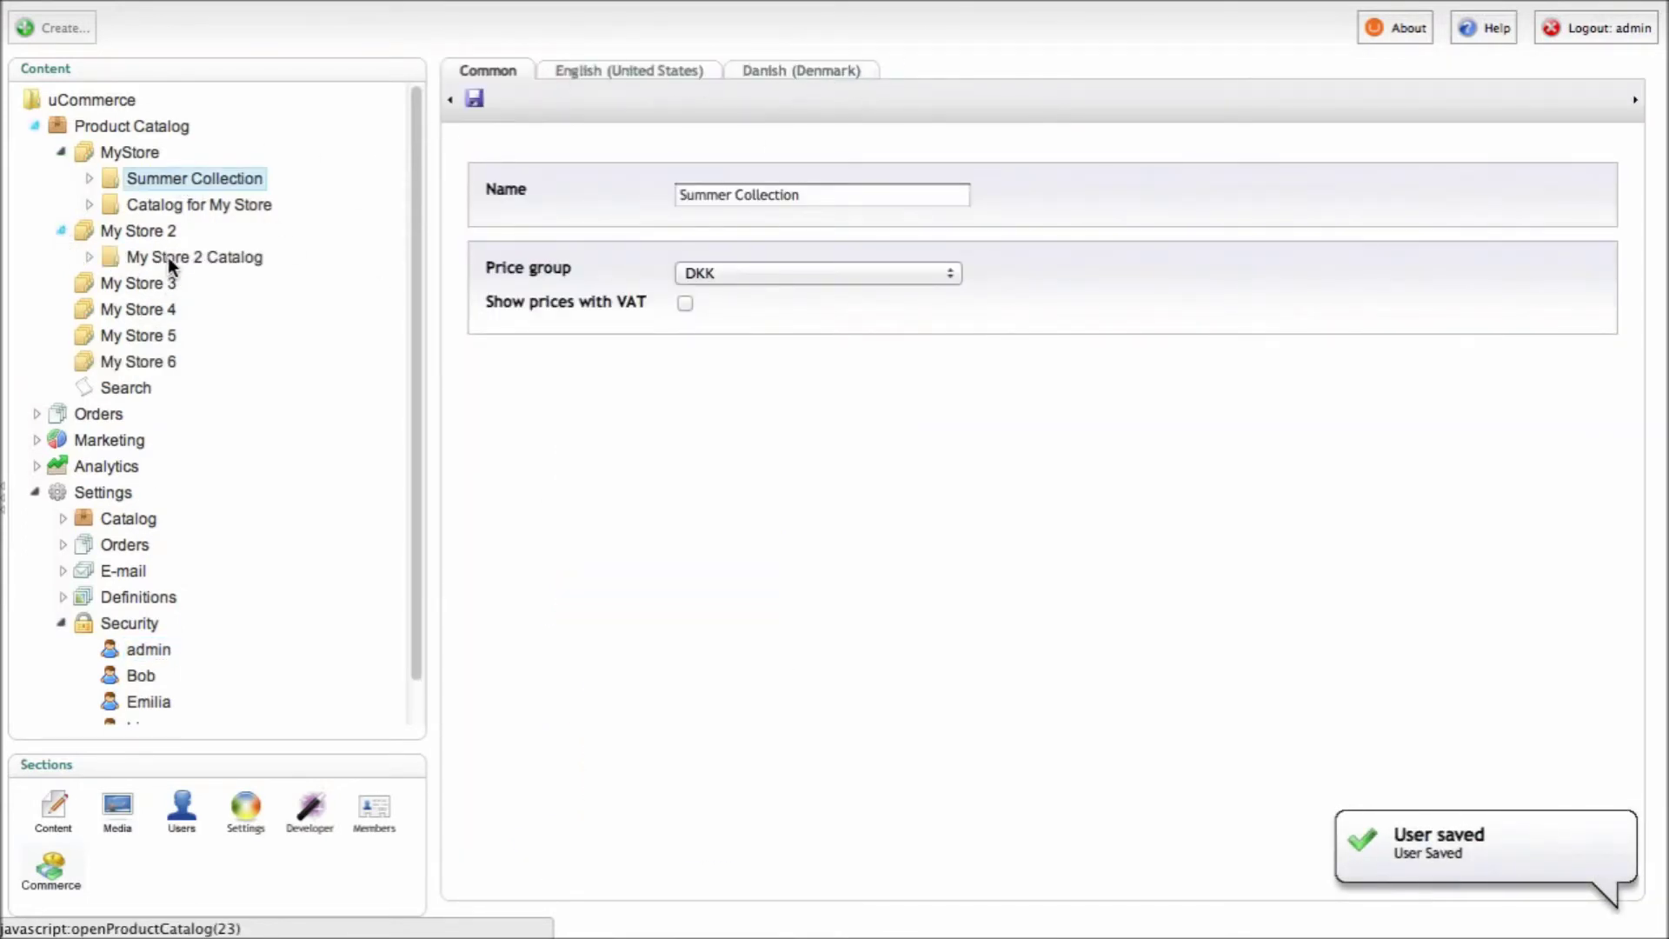
pyautogui.click(174, 257)
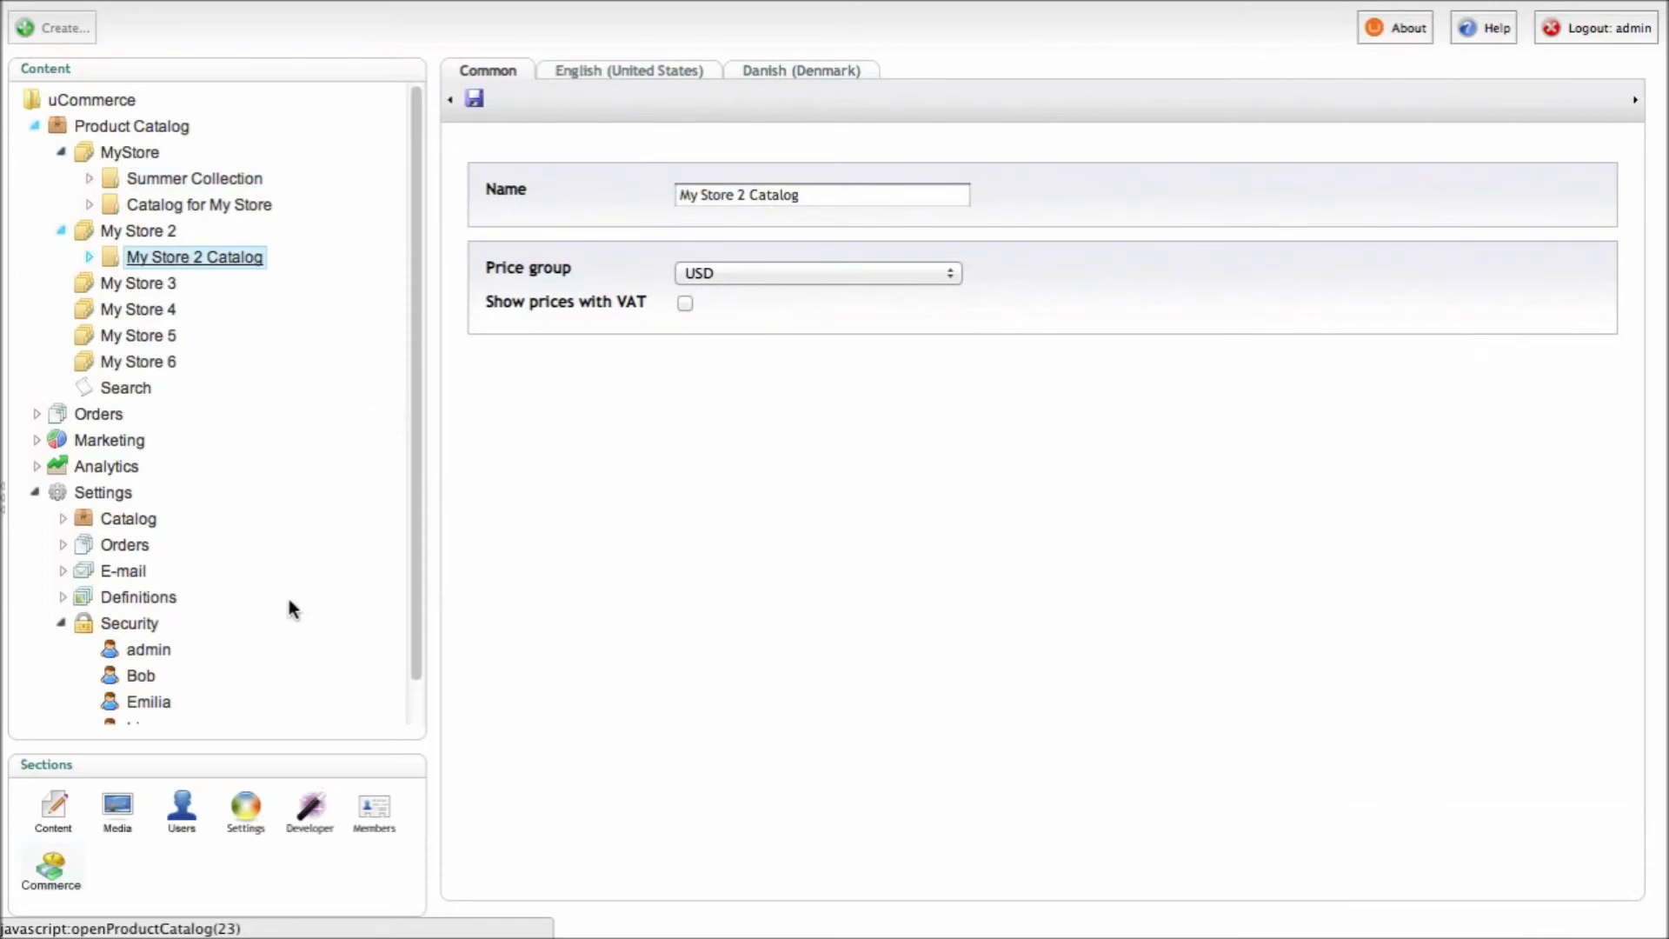
pyautogui.click(61, 229)
pyautogui.click(62, 153)
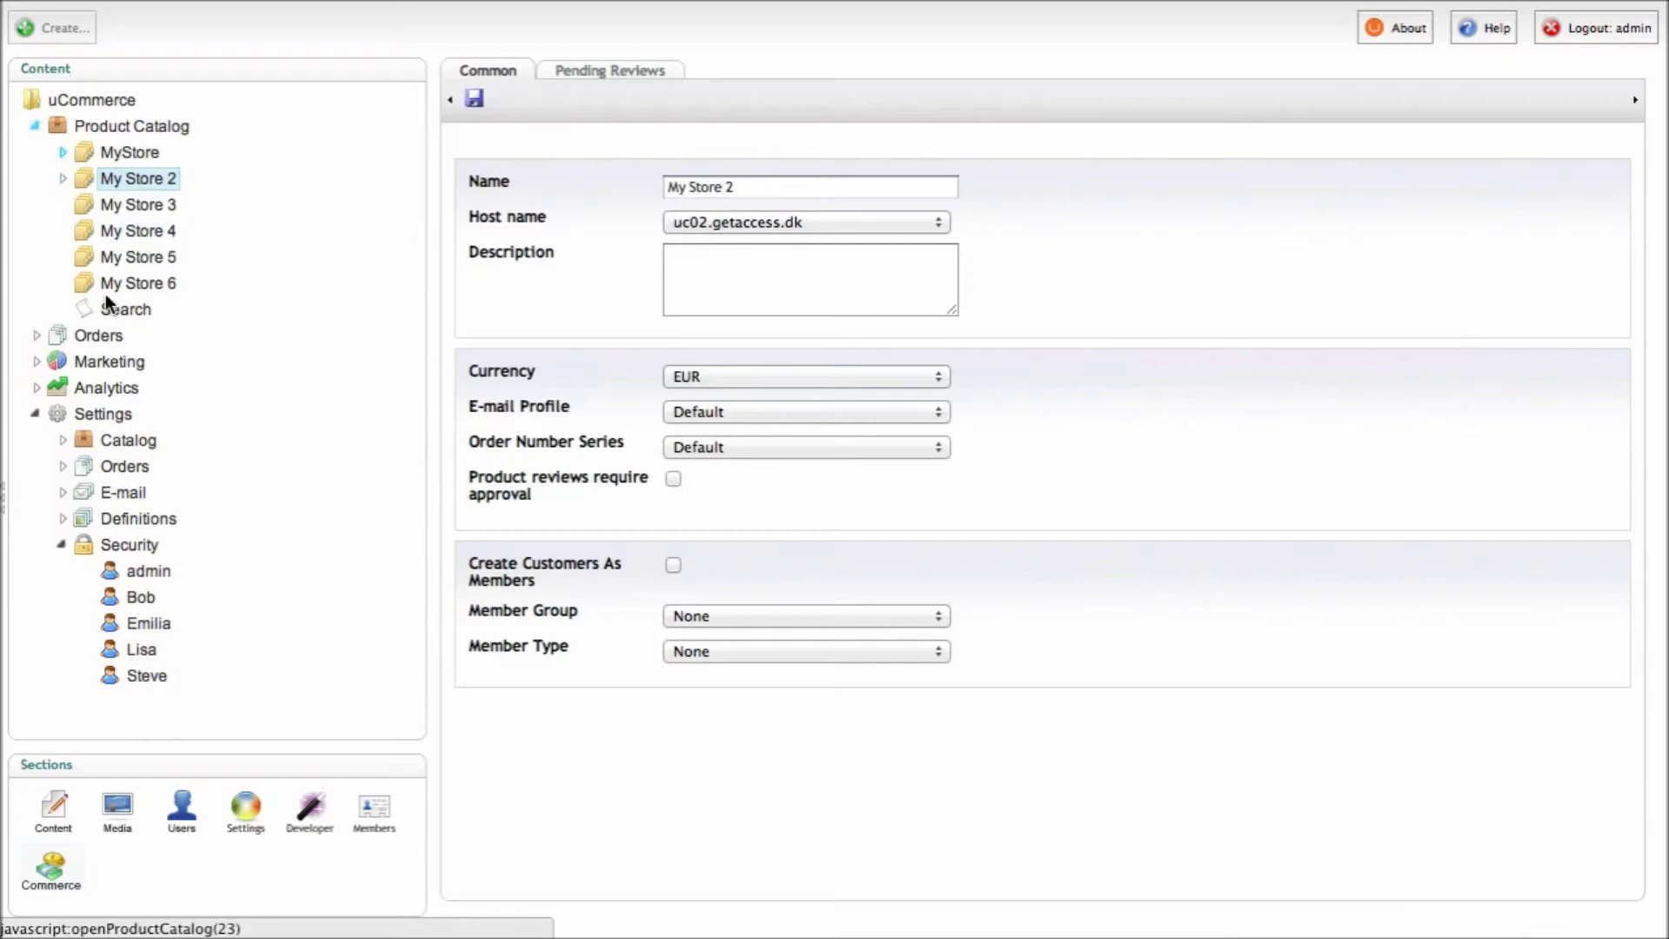
# Step: Review the admin user's MyStore permissions, and collapse Settings and expand Marketing to view the campaigns
pyautogui.click(147, 578)
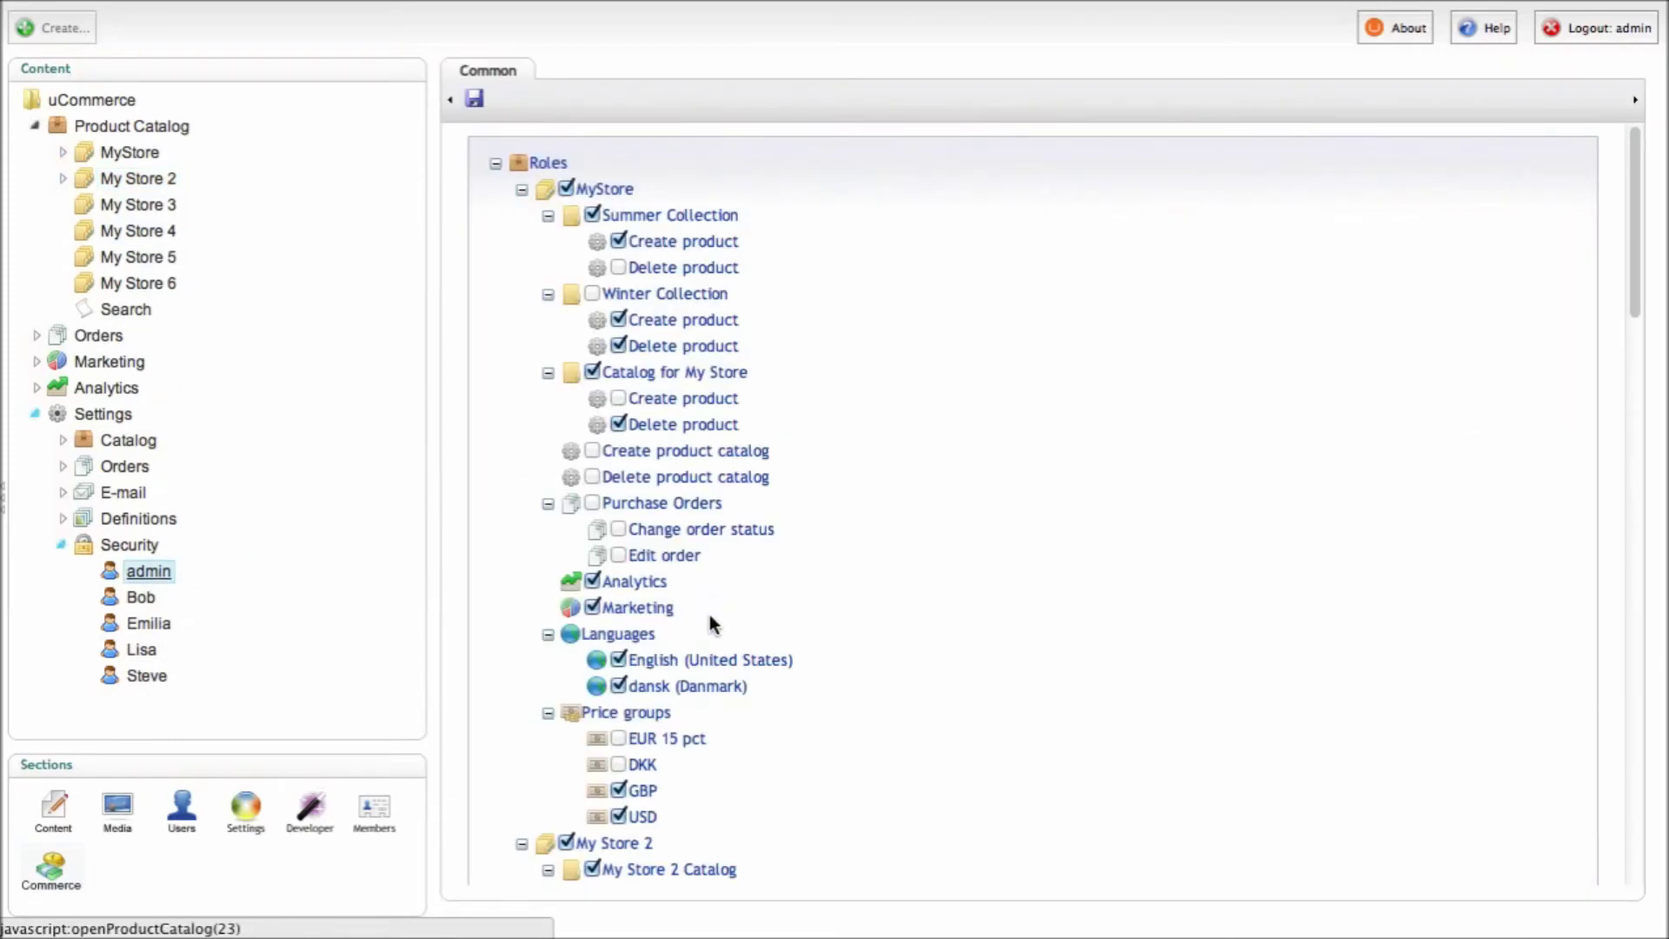
pyautogui.scroll(-3, 708, 603)
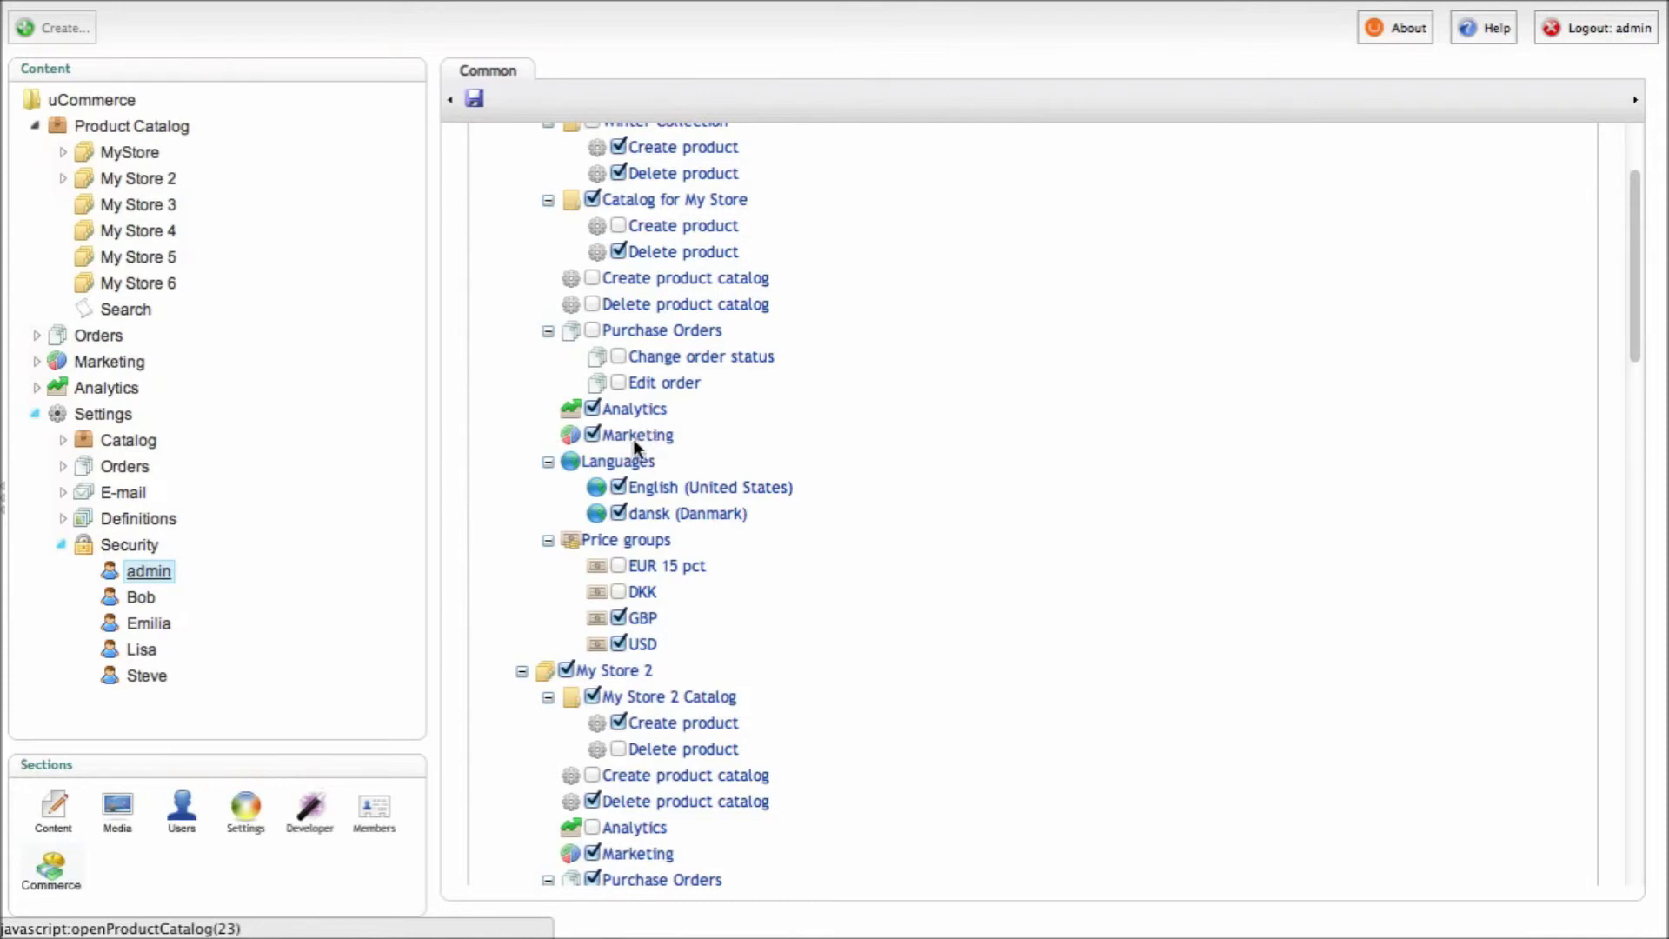
pyautogui.scroll(3, 669, 432)
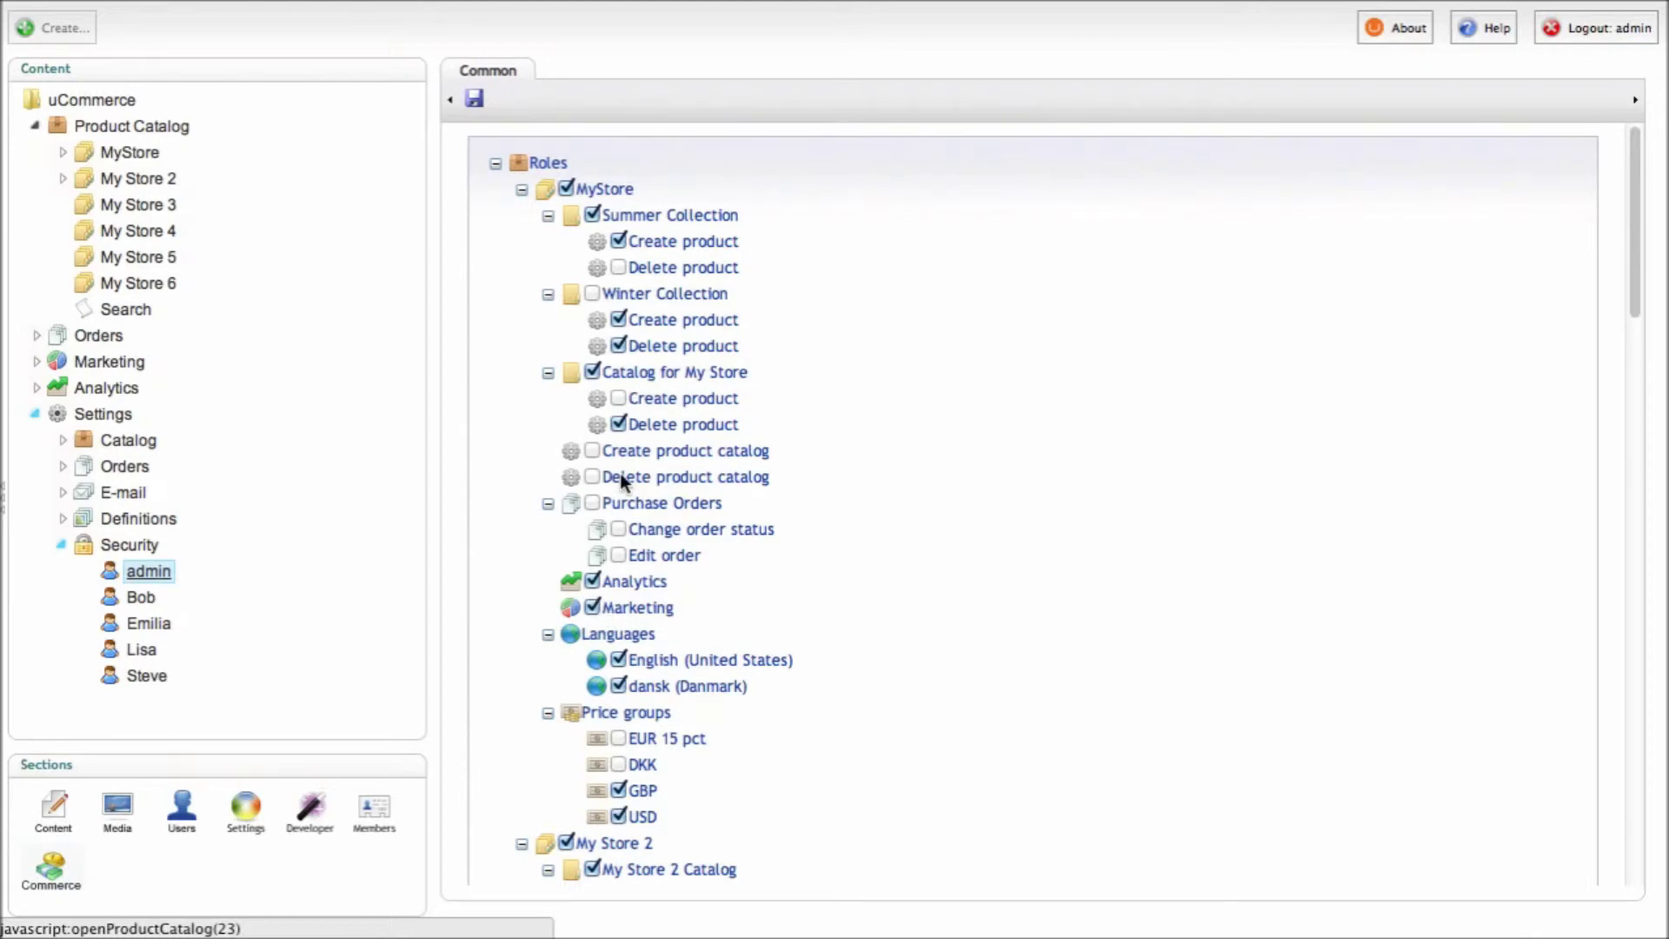
pyautogui.click(35, 414)
pyautogui.click(36, 361)
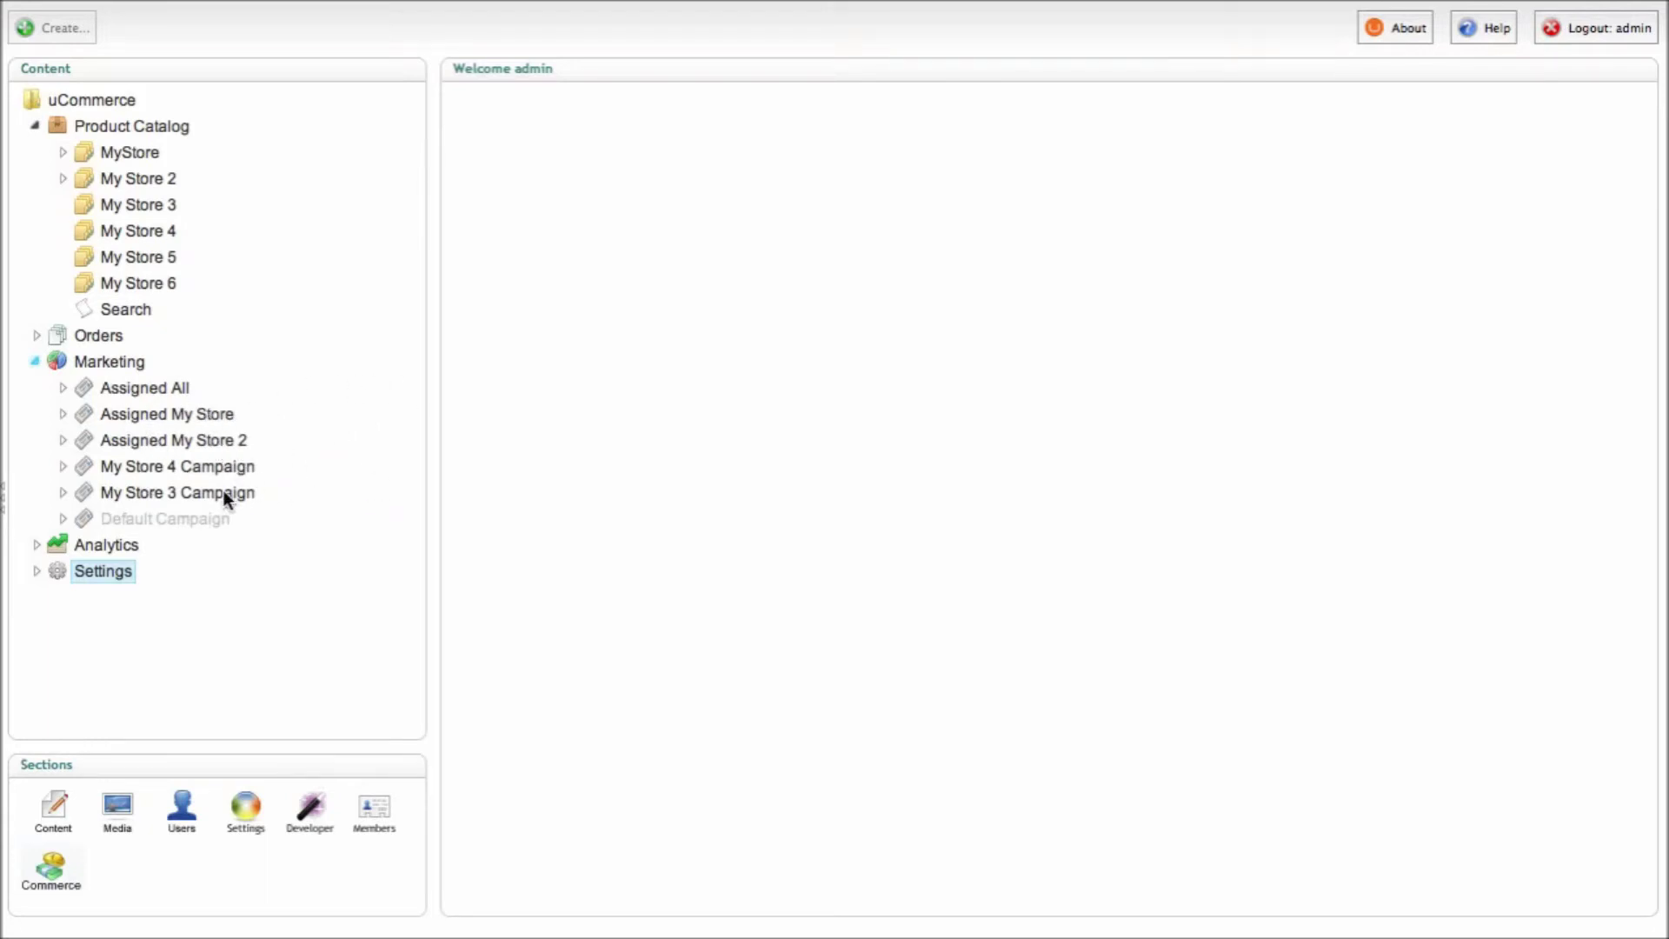
# Step: Revoke the admin user's Marketing permission for MyStore, save the user, and reload the Marketing nodes
pyautogui.click(36, 572)
pyautogui.scroll(-3, 226, 630)
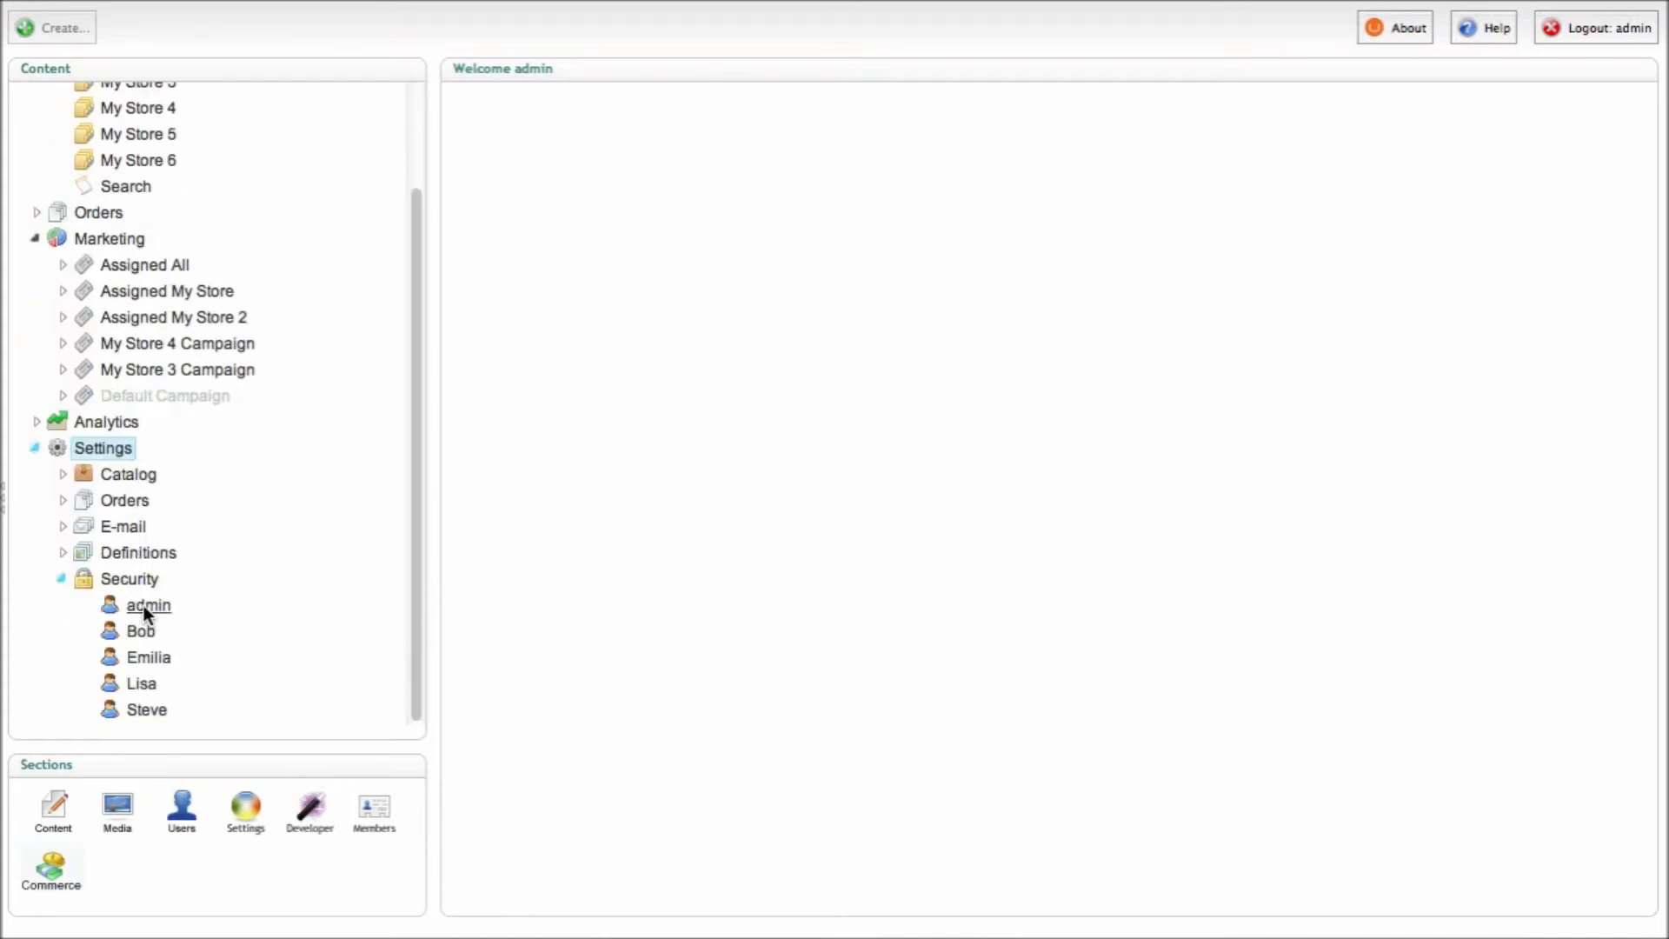
pyautogui.click(146, 607)
pyautogui.click(593, 607)
pyautogui.click(475, 98)
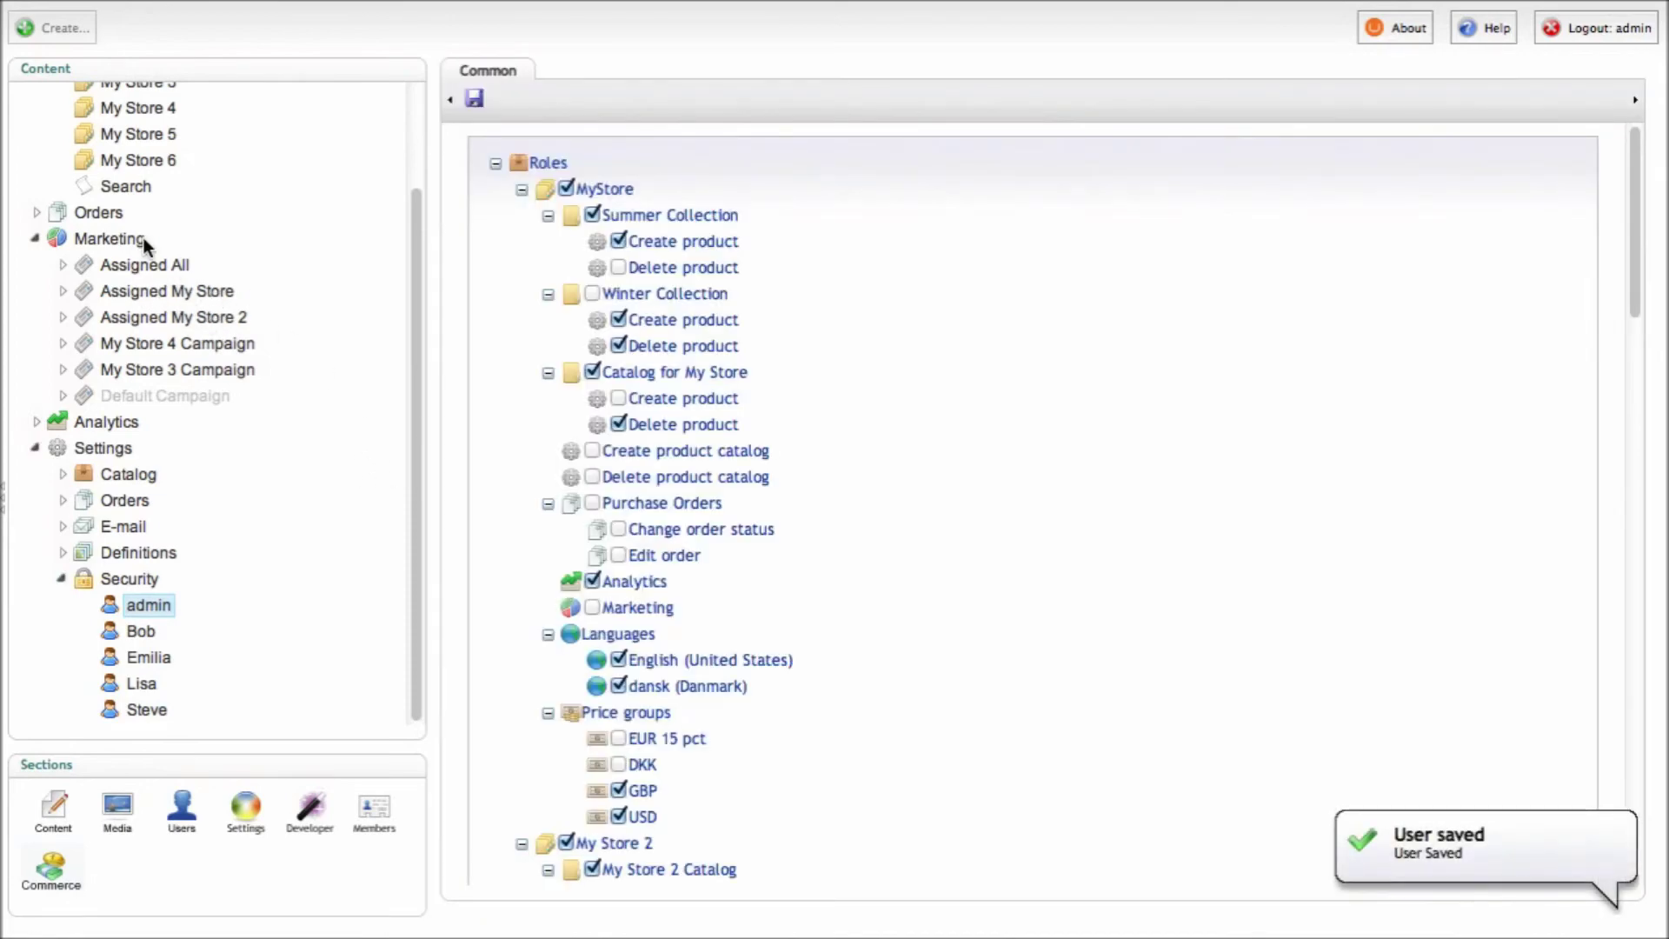
pyautogui.rightClick(103, 240)
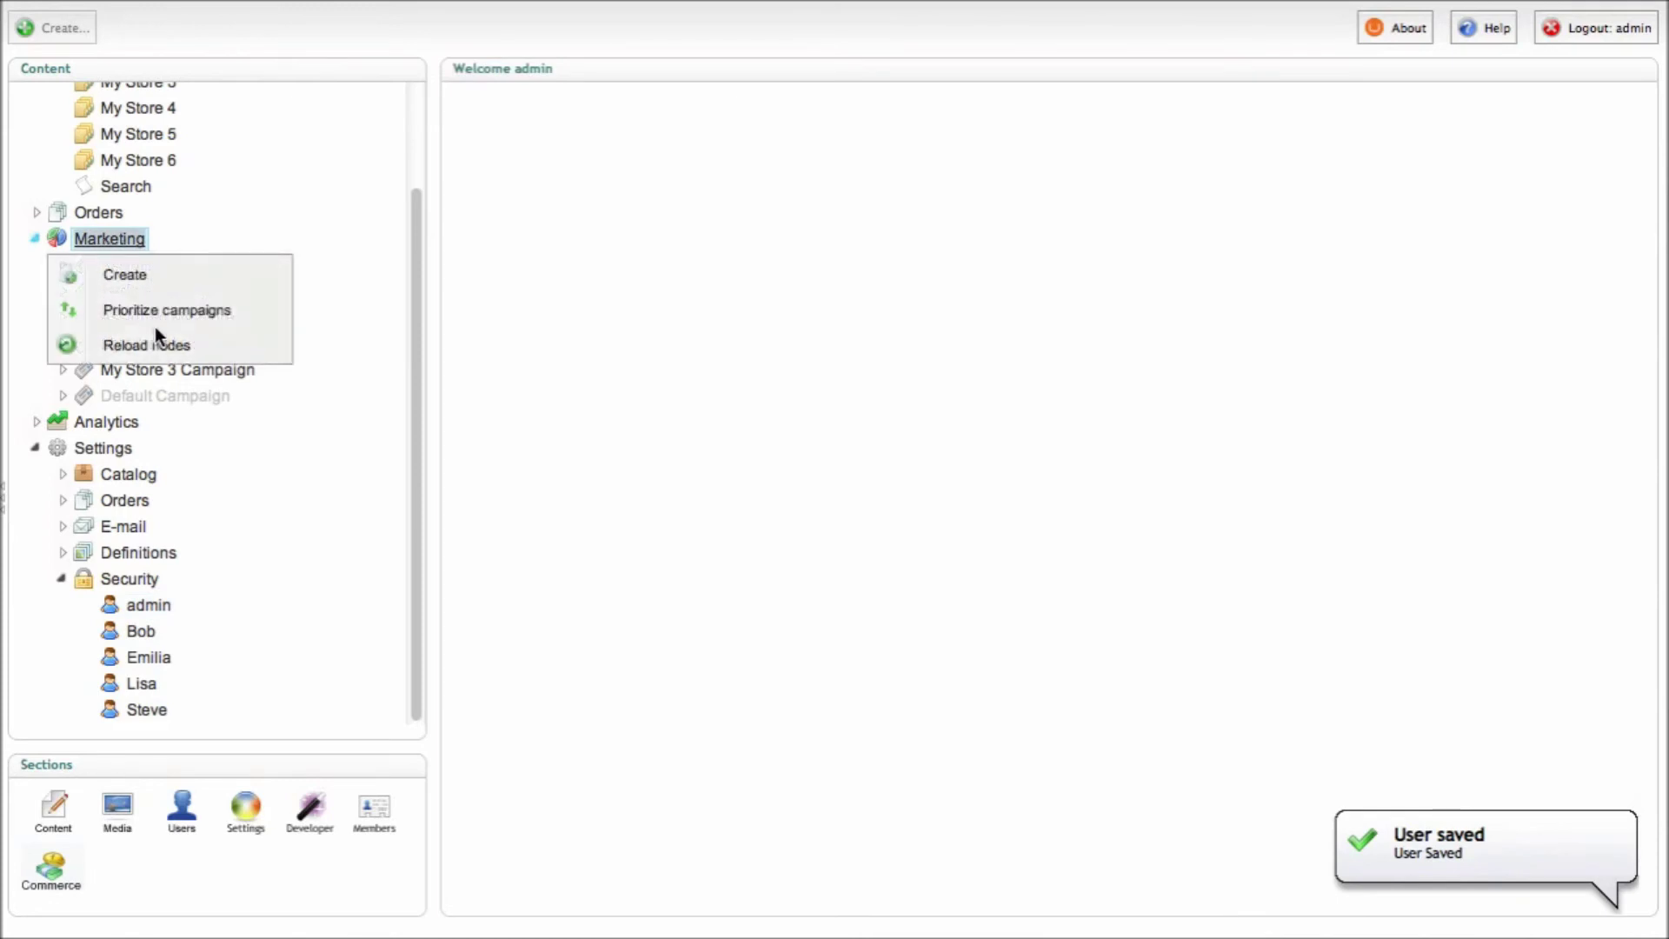
pyautogui.click(159, 343)
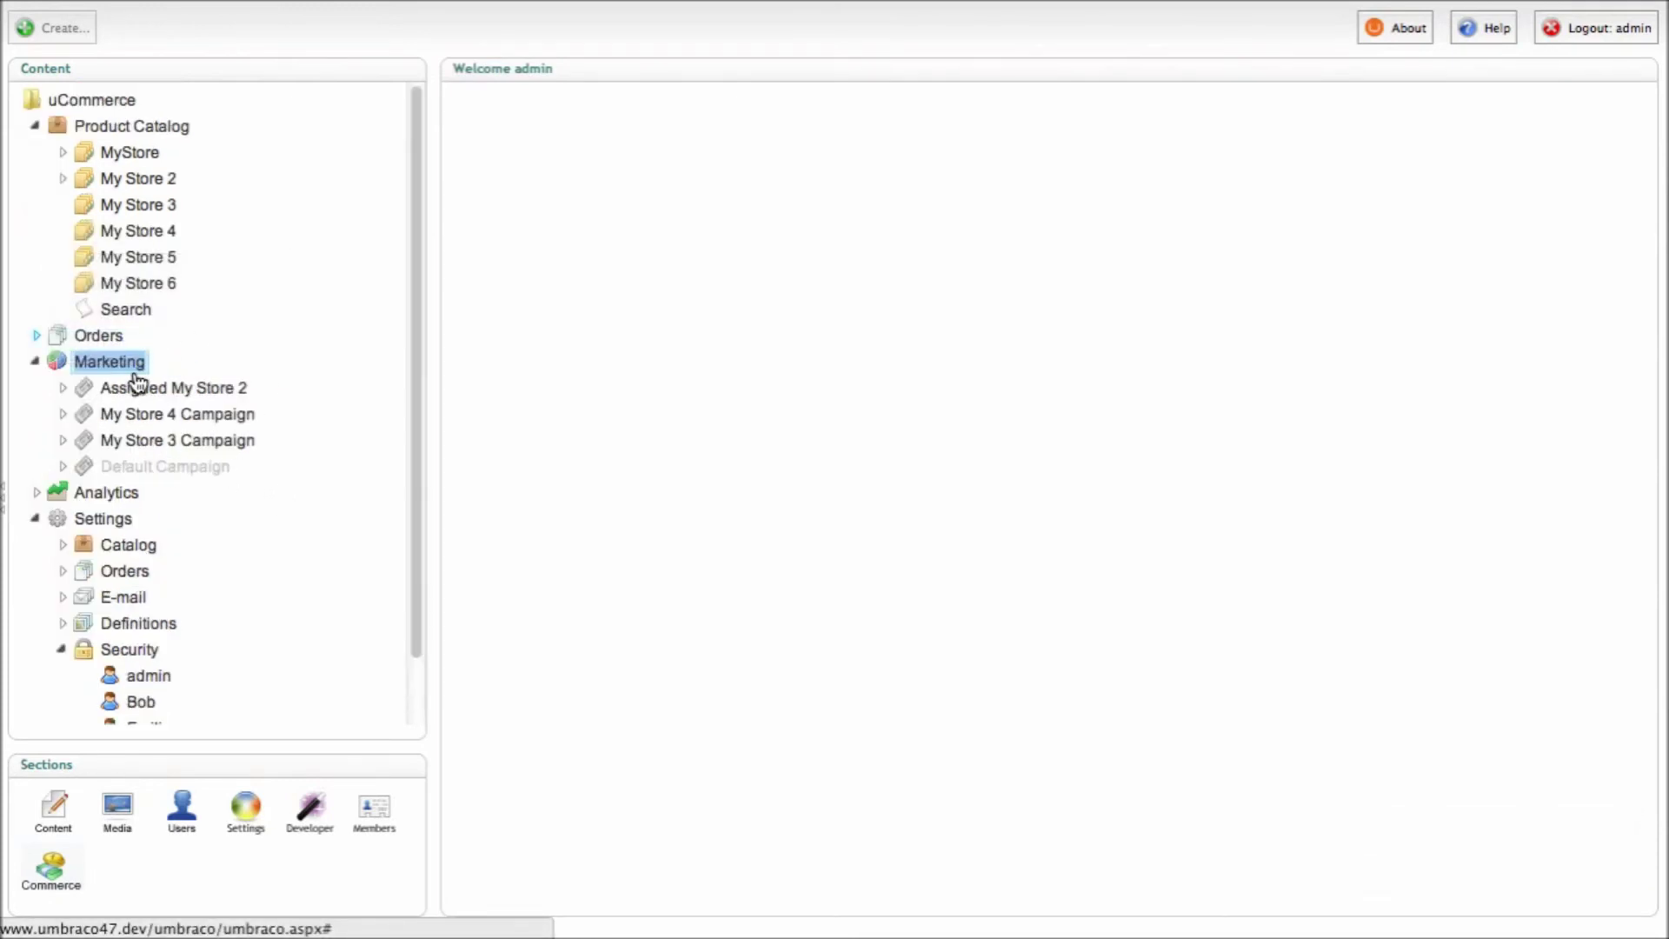
# Step: Open the admin user's roles and collapse the Summer Collection, Winter Collection and Catalog for My Store permissions under MyStore
pyautogui.scroll(-1, 250, 519)
pyautogui.click(146, 665)
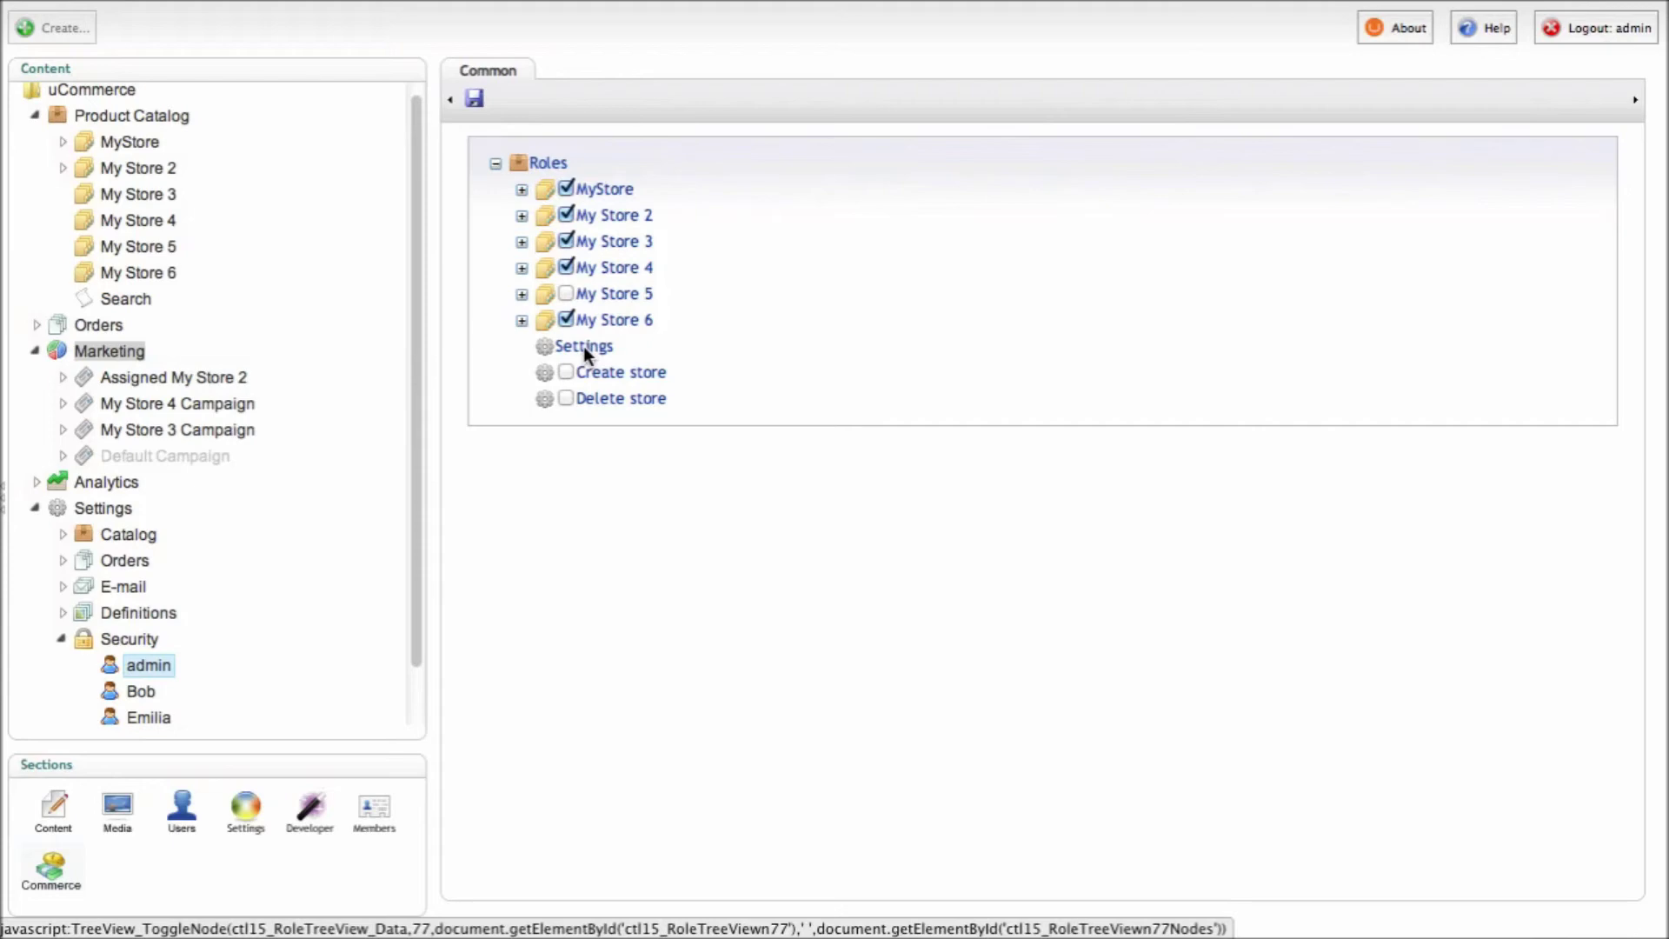
pyautogui.click(521, 191)
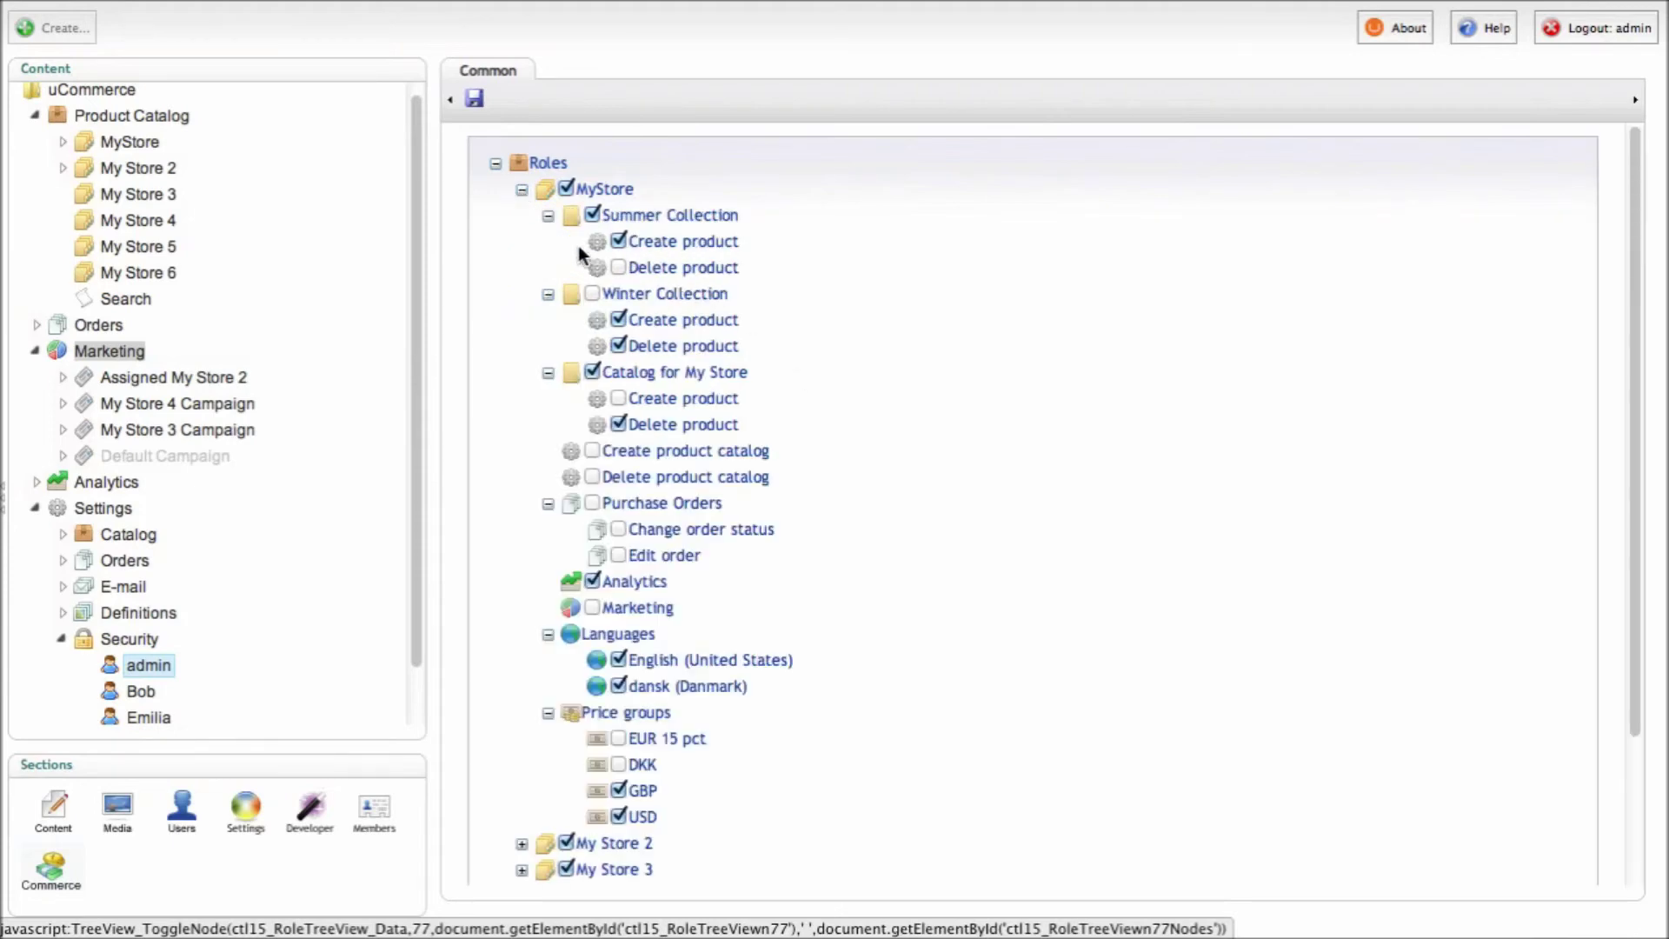
pyautogui.click(548, 217)
pyautogui.click(547, 242)
pyautogui.click(547, 268)
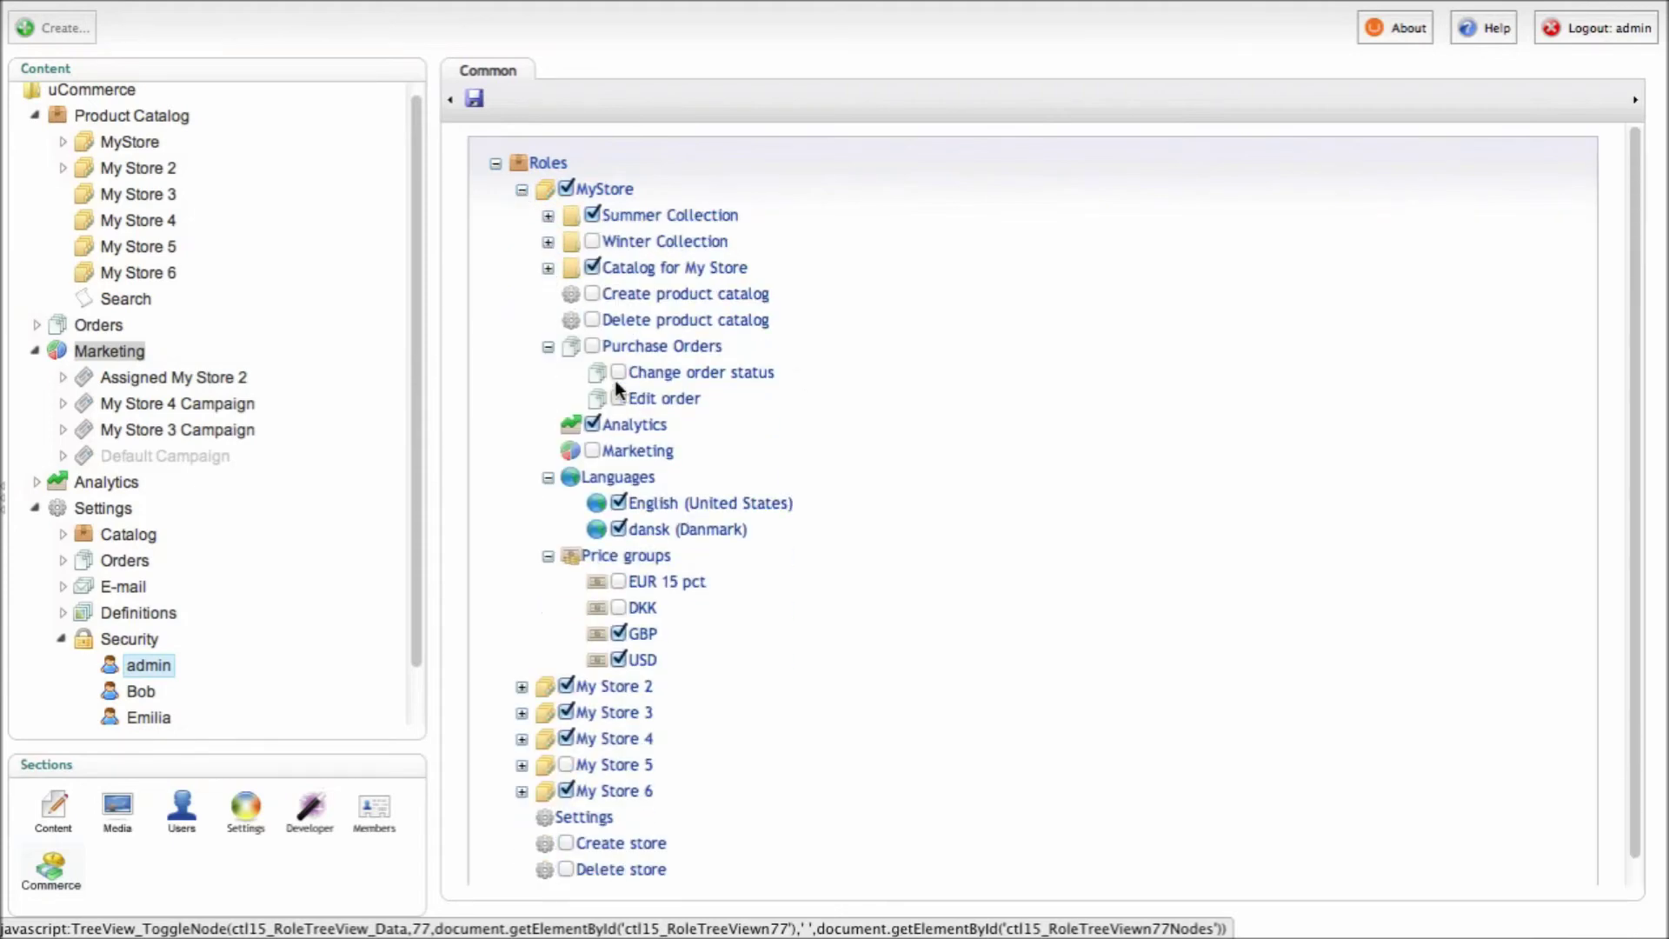
# Step: Collapse MyStore's Purchase Orders and Price groups in the admin user's roles and review its Languages permissions
pyautogui.click(548, 348)
pyautogui.click(548, 425)
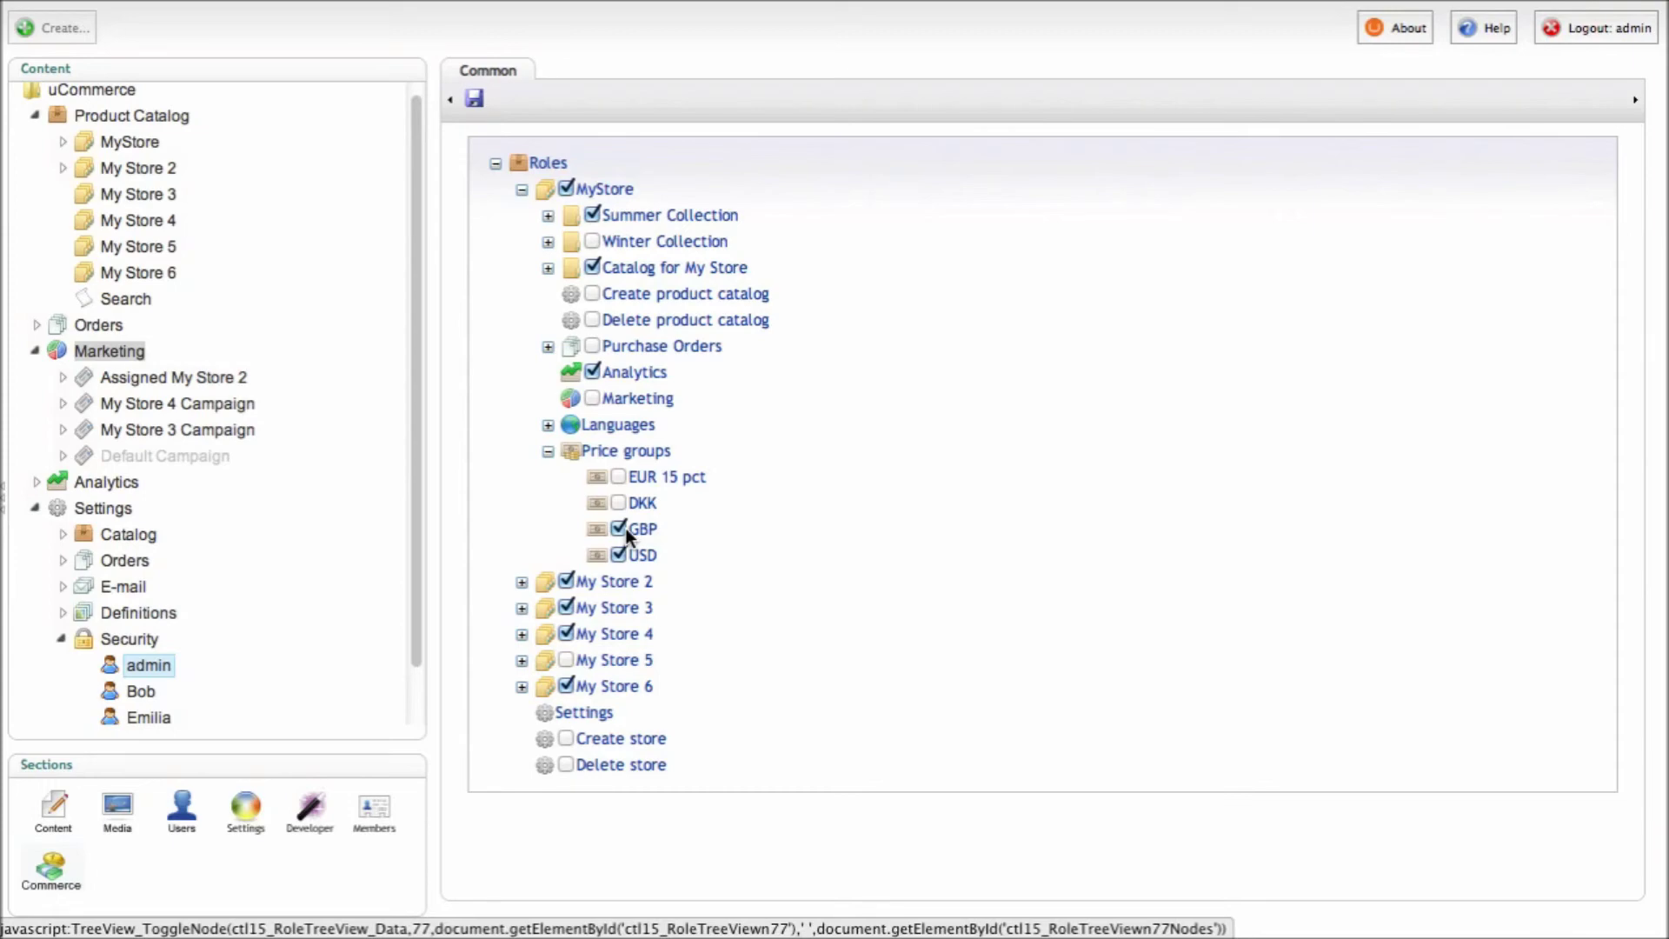
pyautogui.click(547, 452)
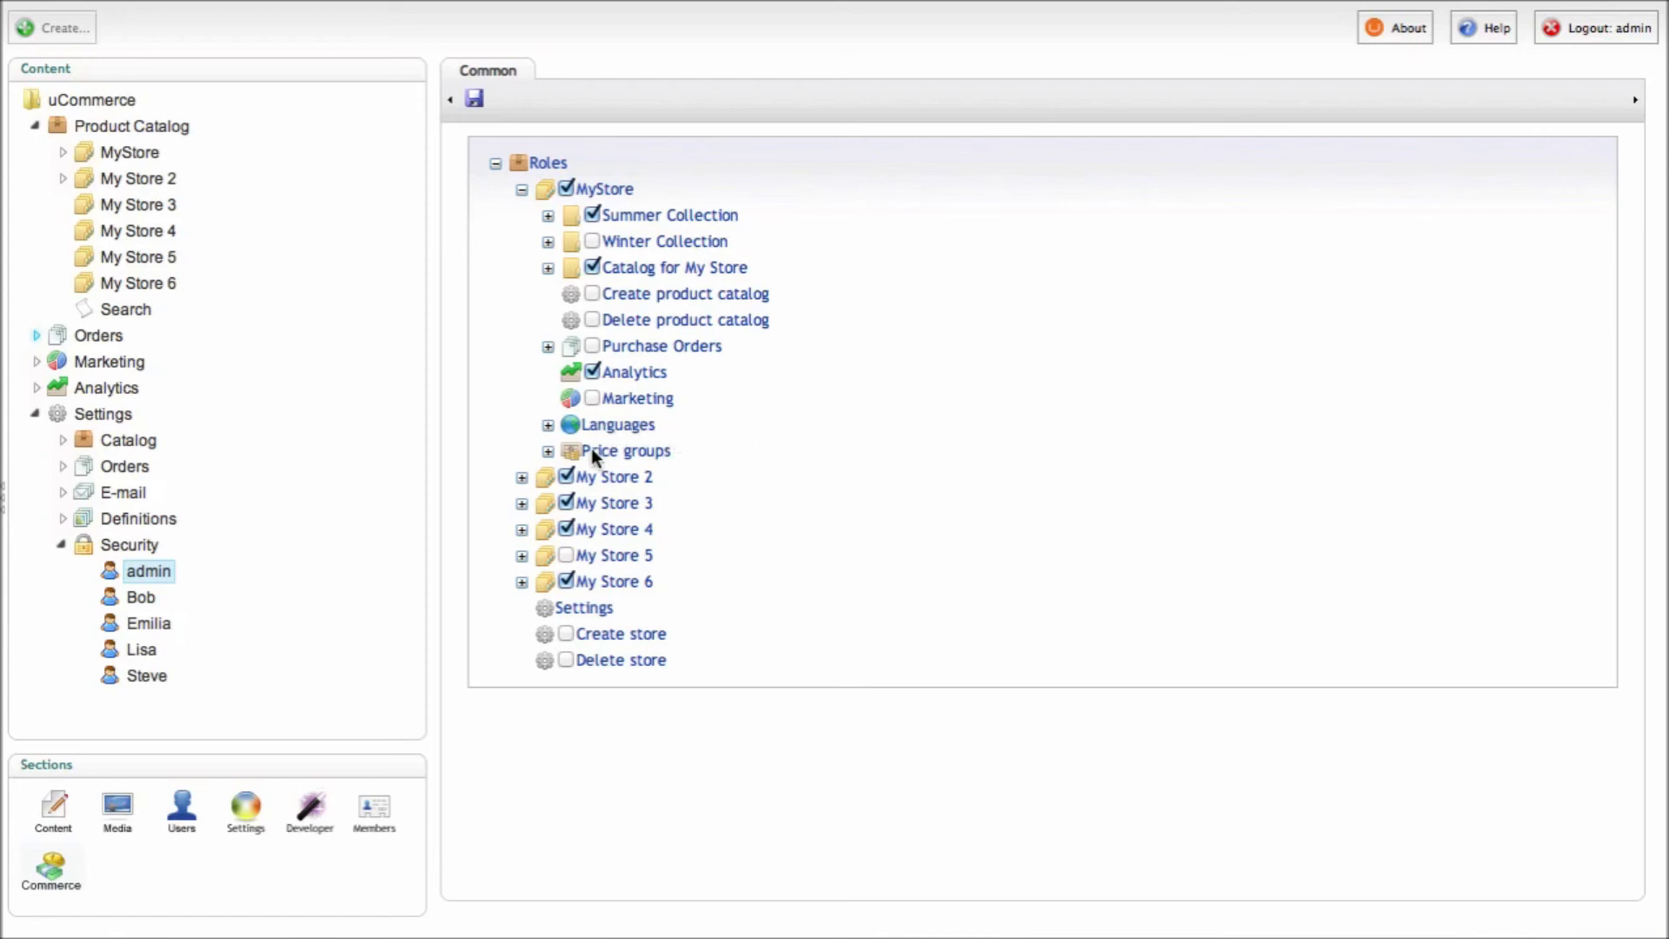
pyautogui.click(547, 426)
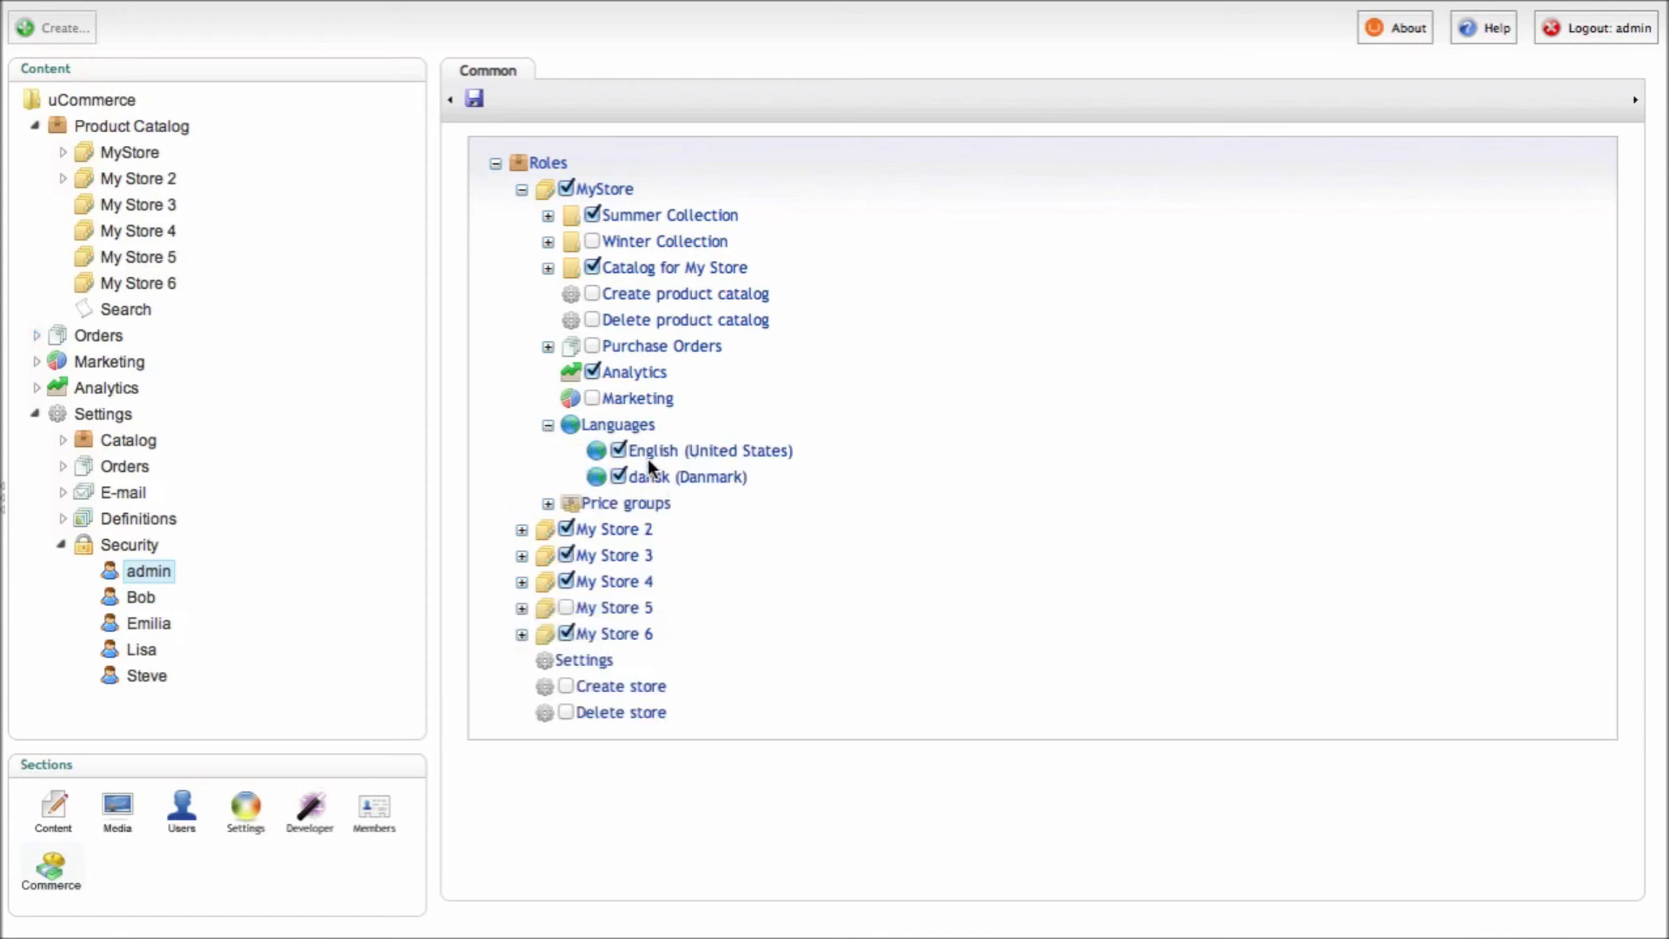